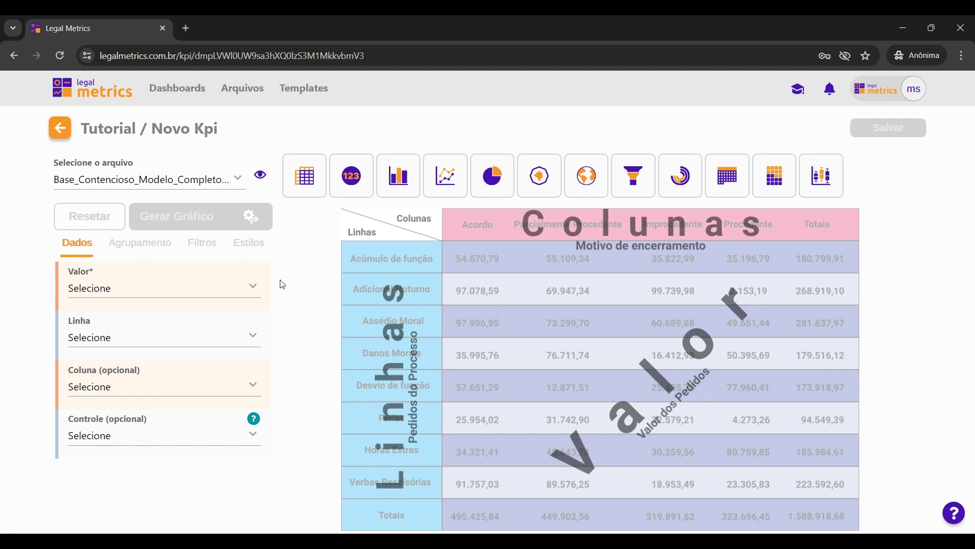
- Select Pasta as the Valor variable of the new KPI
click(253, 286)
text(pas)
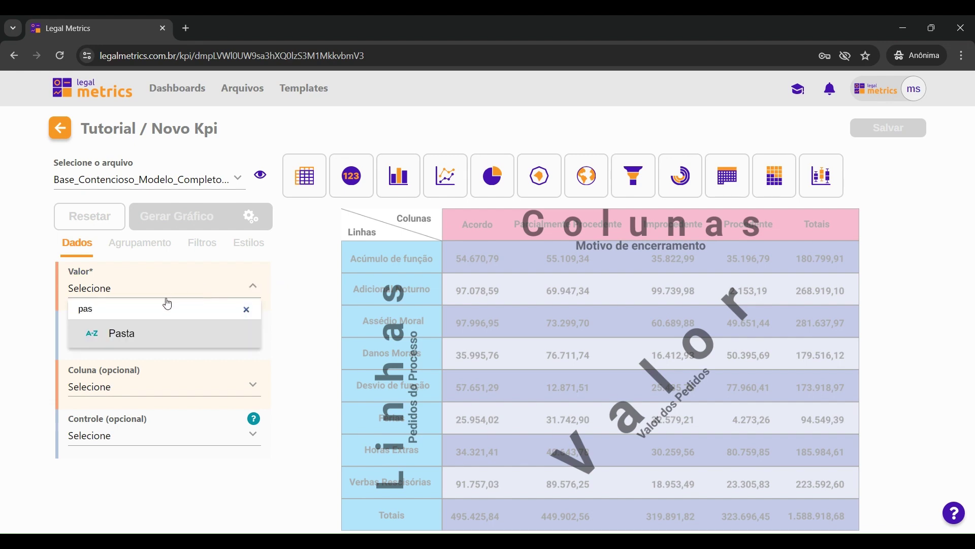
click(164, 332)
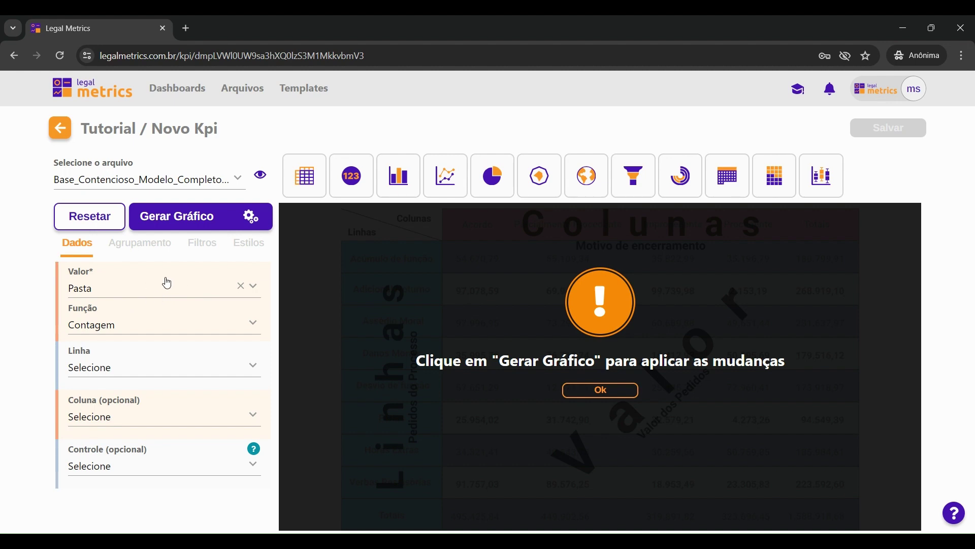
- Switch the Valor variable to Valor da causa and check which functions are available for it
click(138, 295)
click(246, 309)
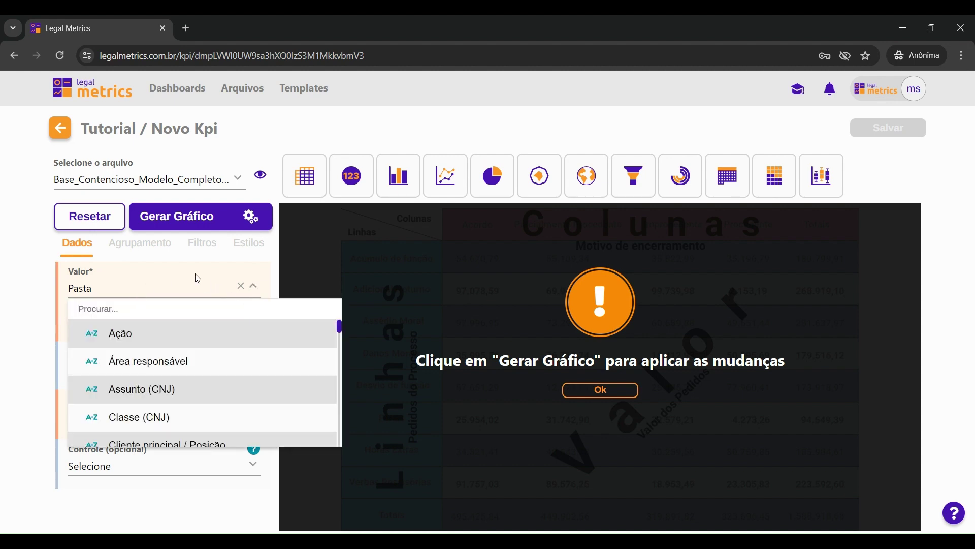
scroll(183, 352, down, 3)
scroll(185, 354, down, 10)
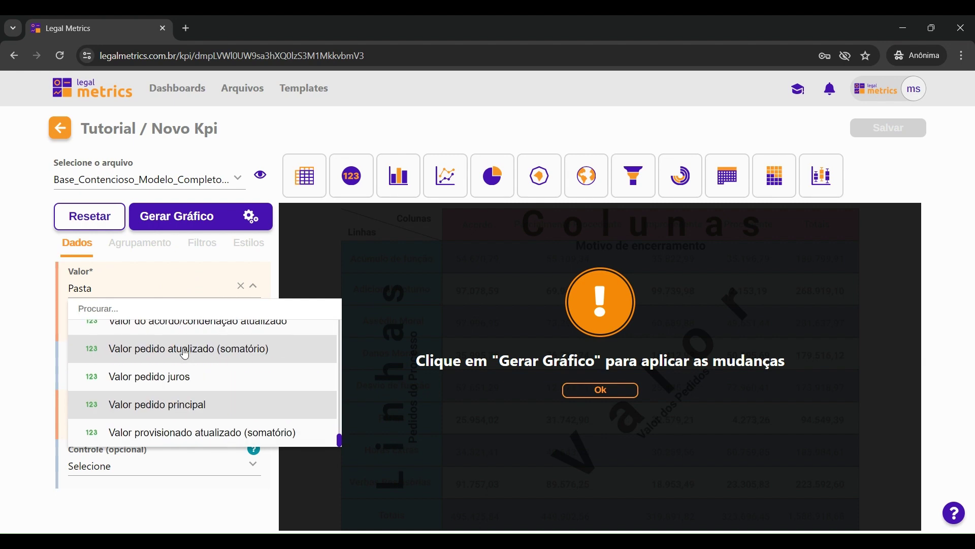
scroll(183, 390, up, 1)
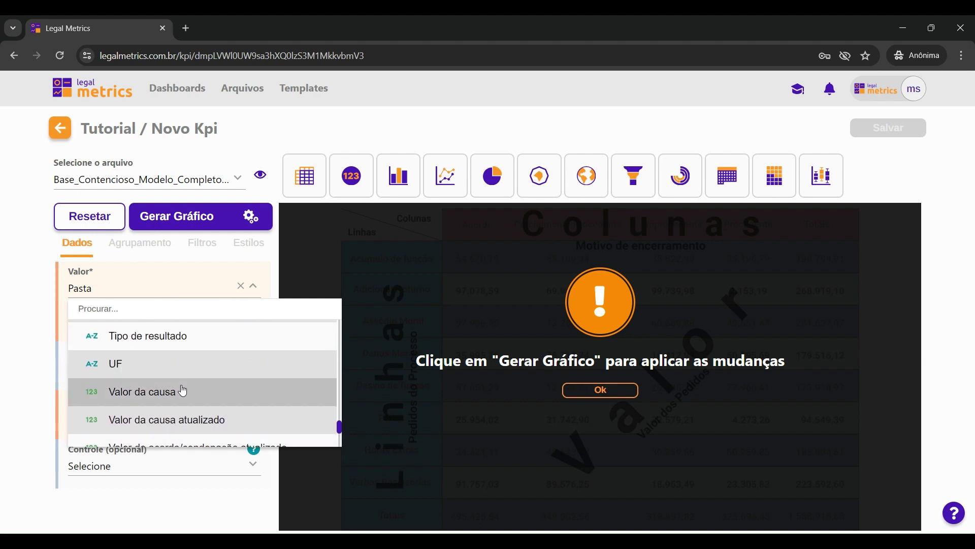
click(170, 391)
click(114, 324)
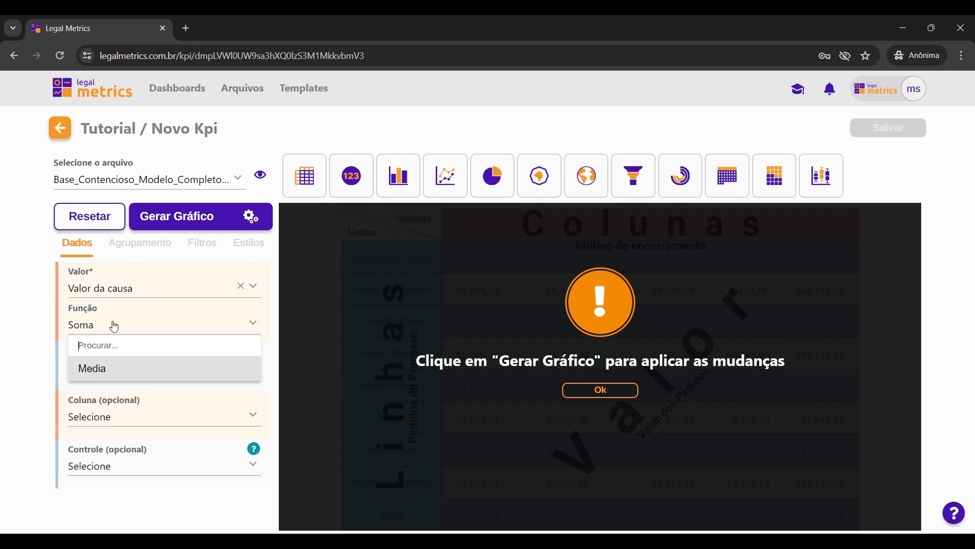
click(111, 331)
click(122, 325)
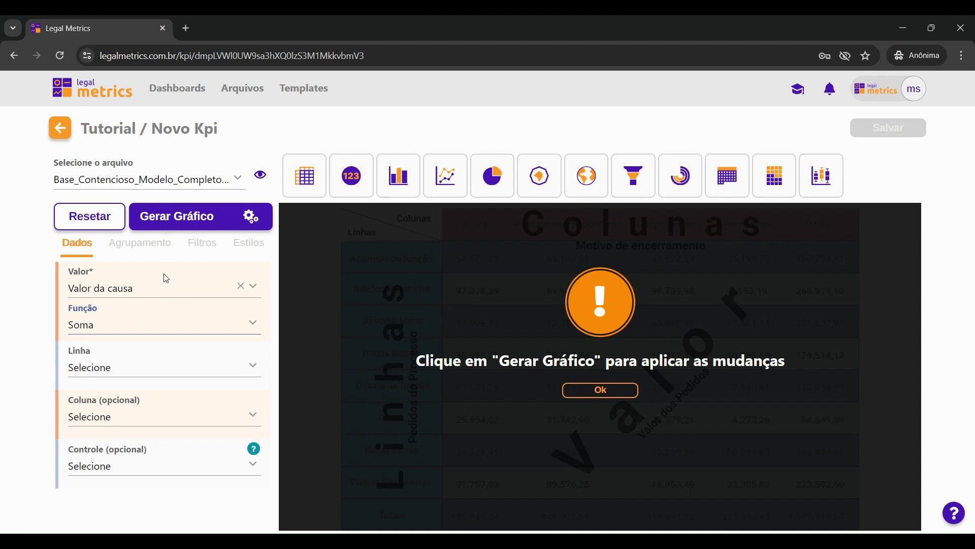
- Set the Valor variable back to Pasta in place of Valor da causa
click(126, 289)
scroll(157, 342, down, 2)
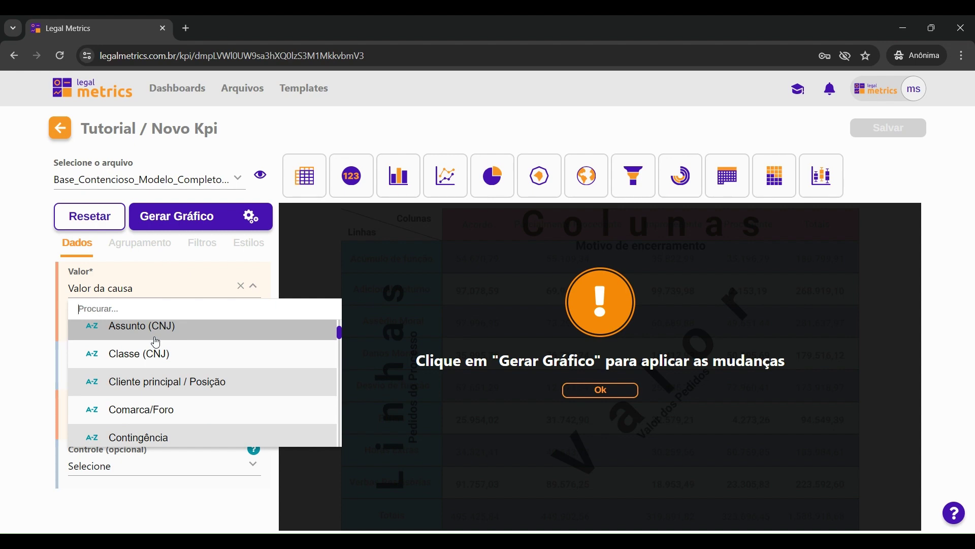
scroll(157, 342, down, 2)
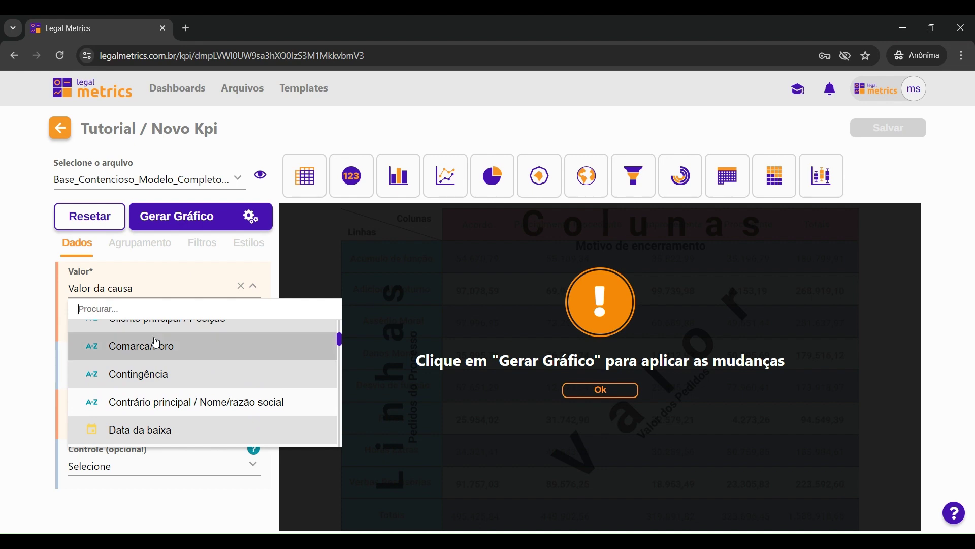
text(pas)
click(157, 342)
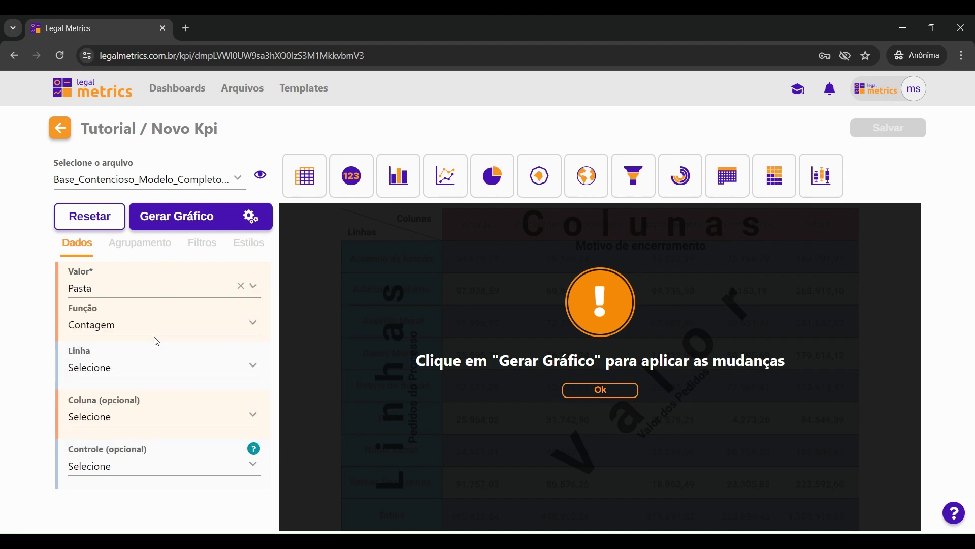
- Set the Linha variable of the KPI to Fase
click(133, 377)
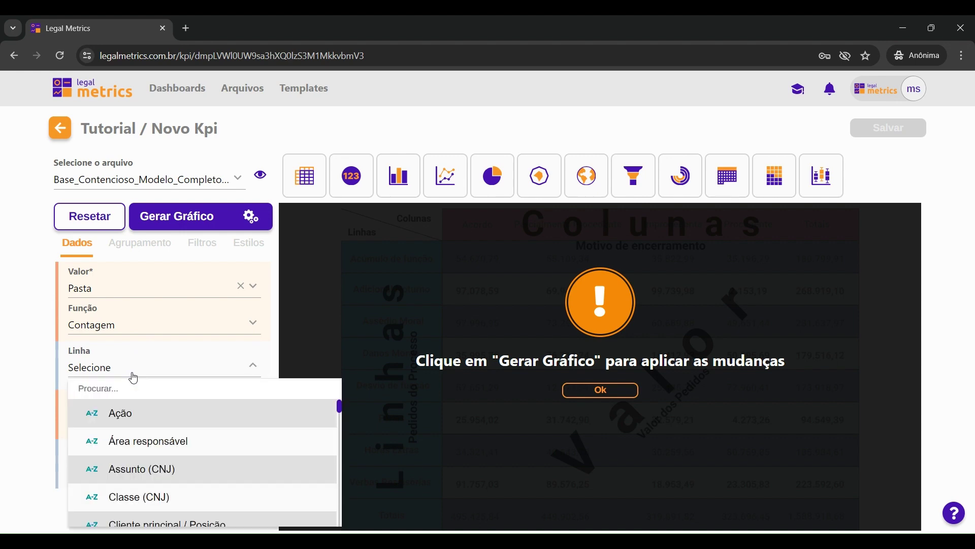
text(fase)
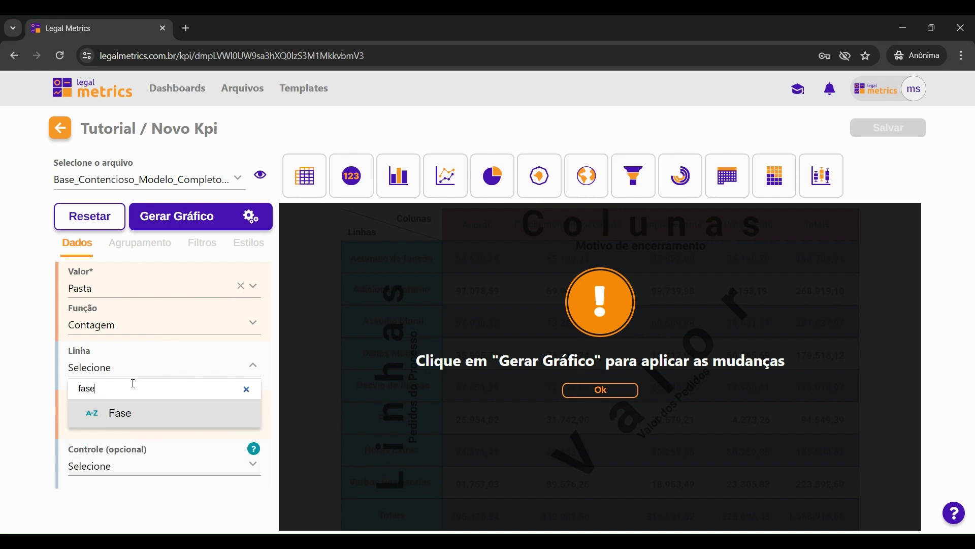
click(134, 423)
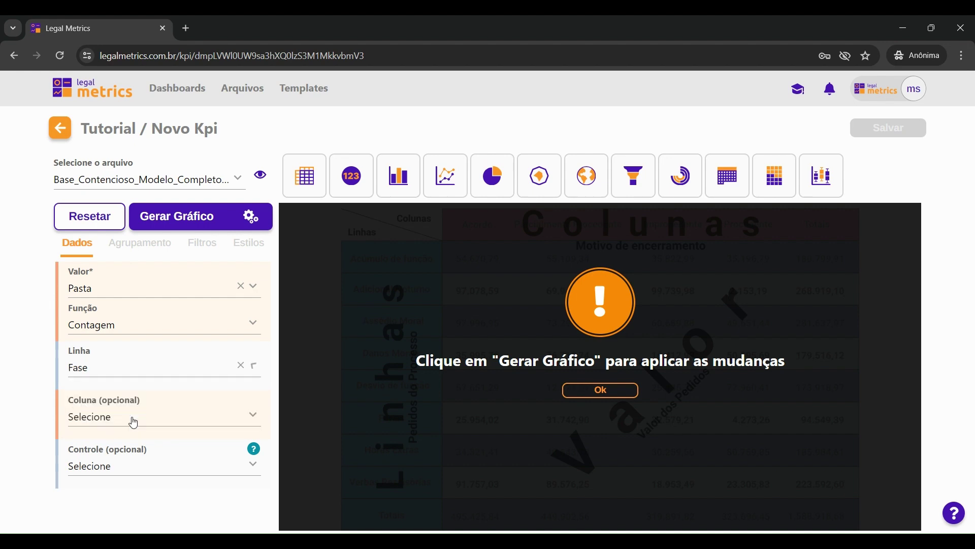
- Set the optional Coluna variable to Contingência and generate the chart
click(157, 427)
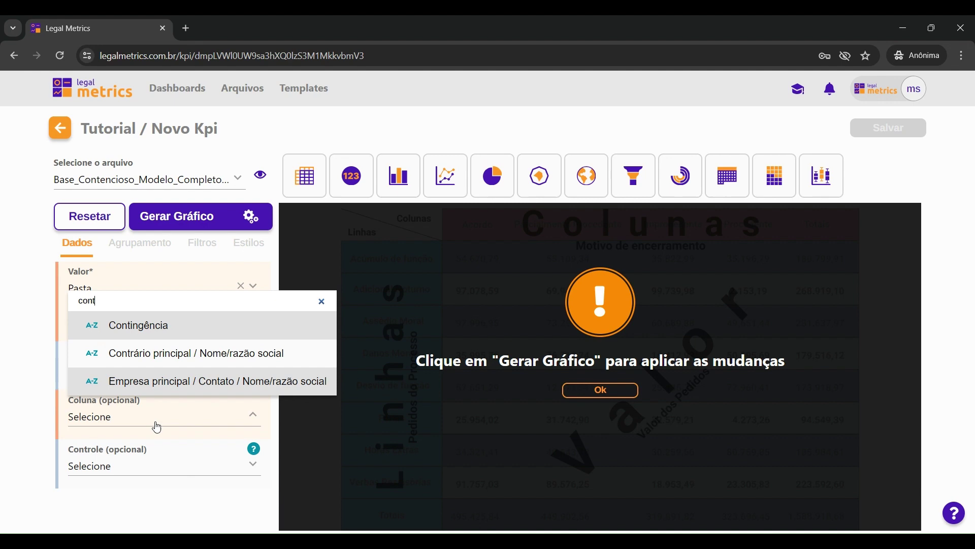
text(i)
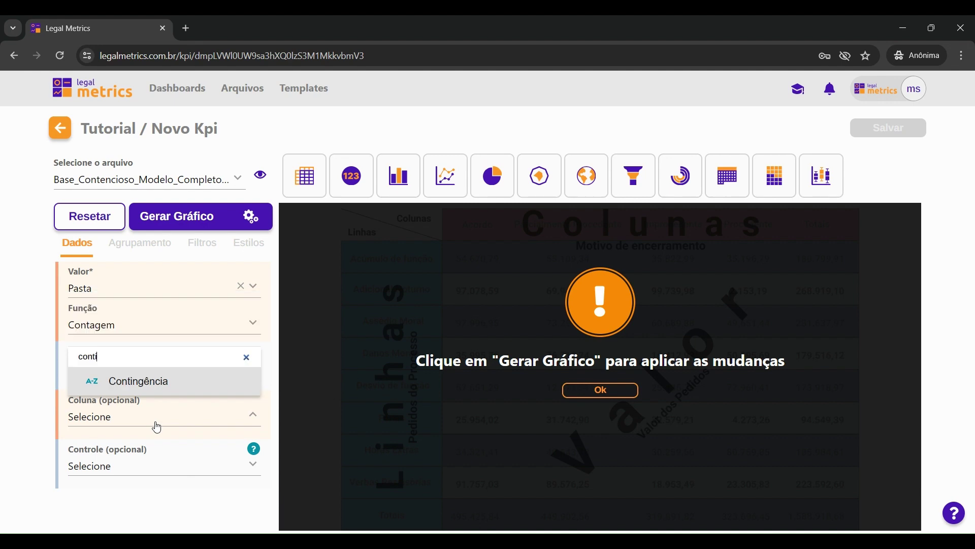
click(173, 389)
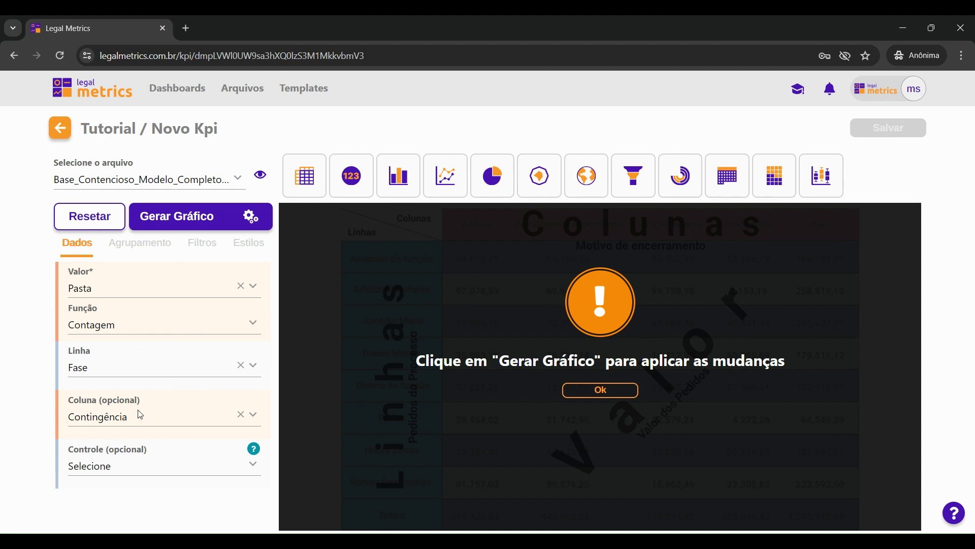
click(211, 219)
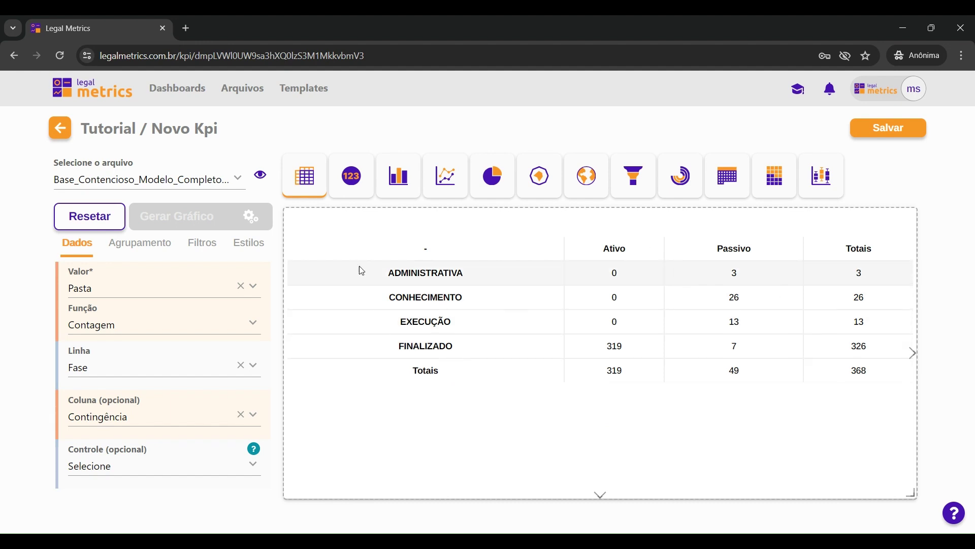
- Preview the KPI as a single number, a bar chart and a line chart
click(353, 178)
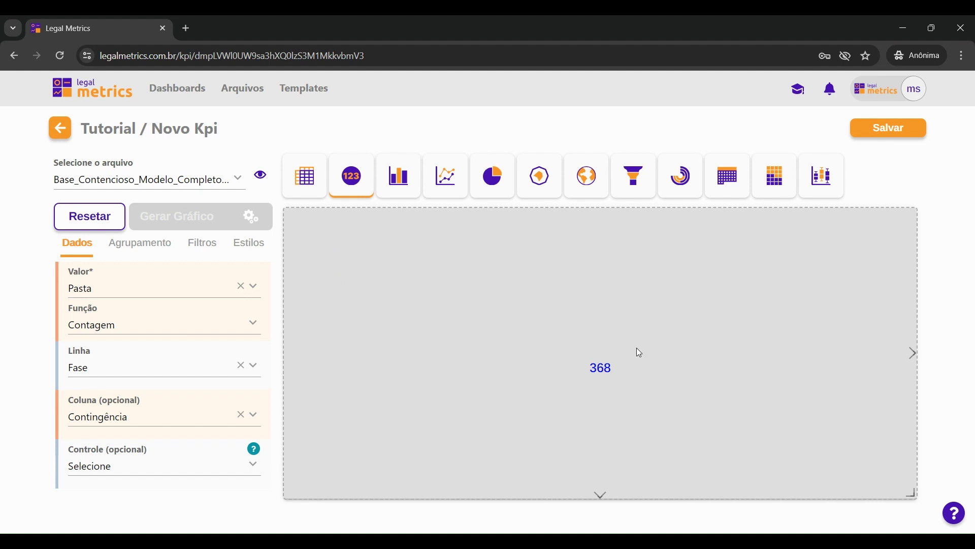
click(407, 179)
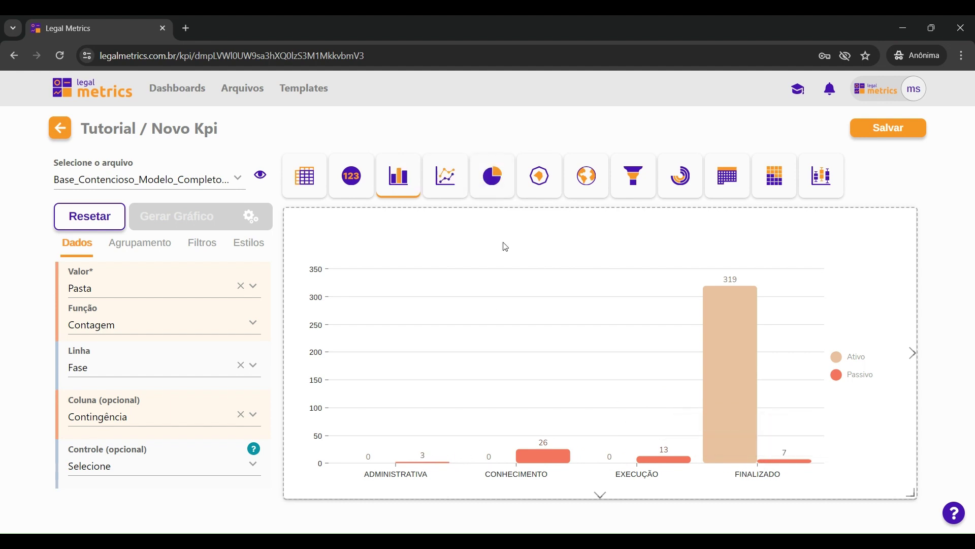
click(449, 180)
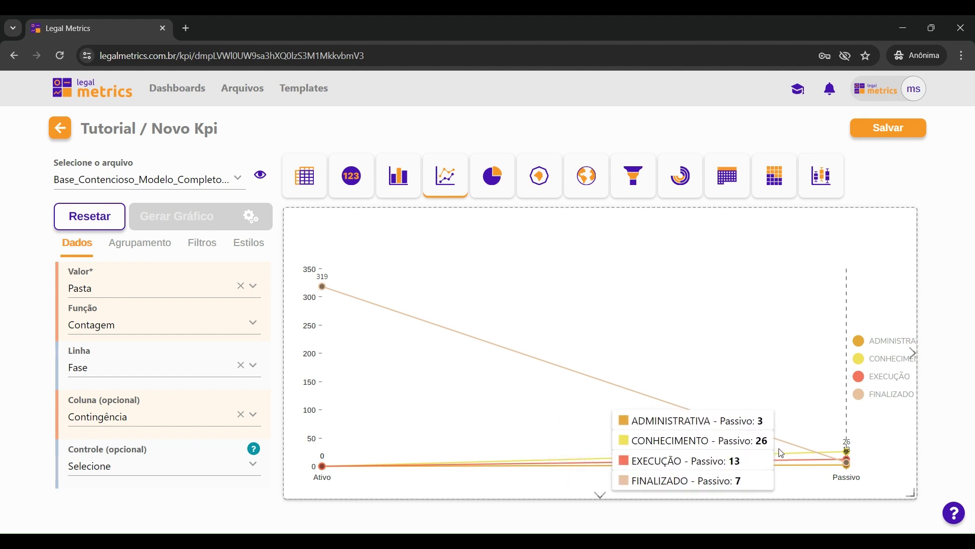
- Preview the KPI as a pie chart, accepting the removal of its columns, and as a radar chart
click(490, 179)
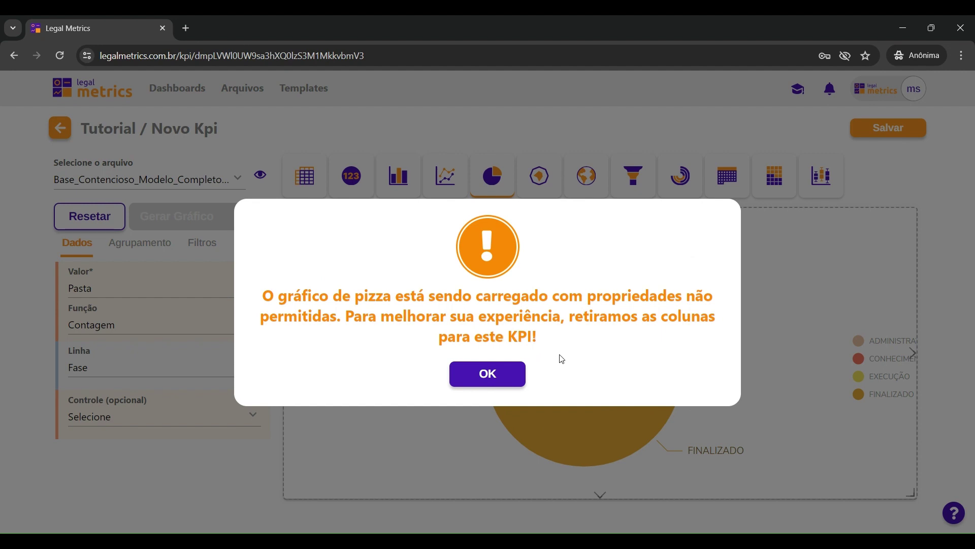
click(489, 375)
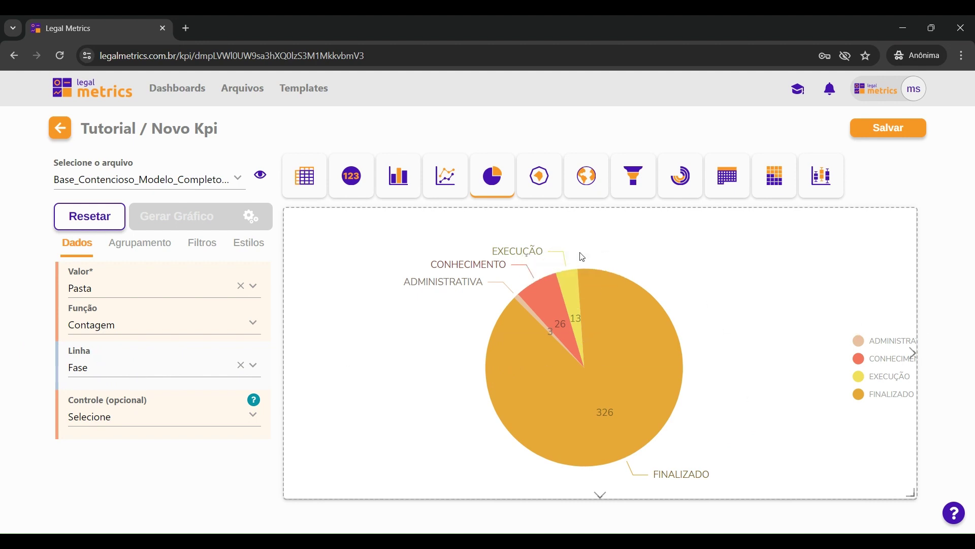
mouse_move(662, 406)
click(538, 178)
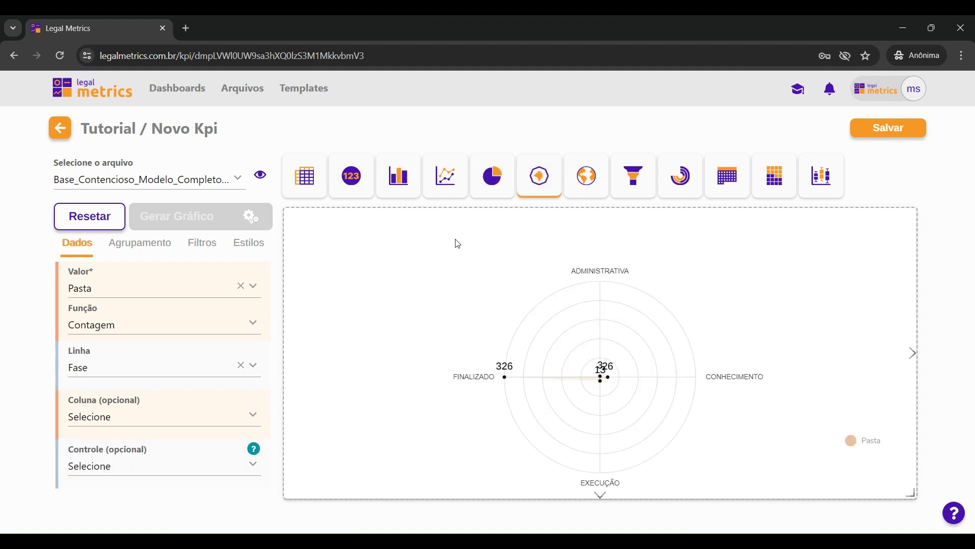
mouse_move(640, 372)
- Show the KPI on the Brazil map chart with UF as the Linha variable
click(589, 182)
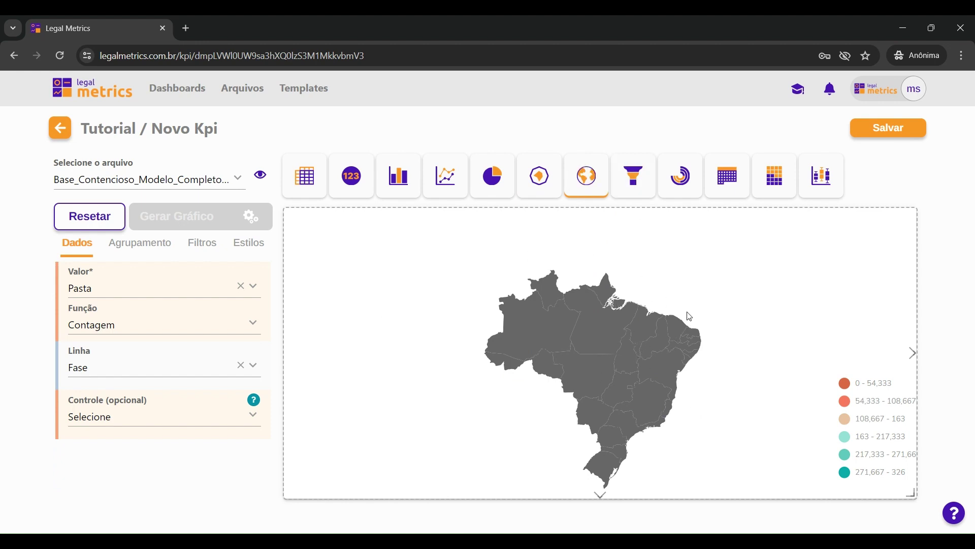
click(148, 369)
click(247, 390)
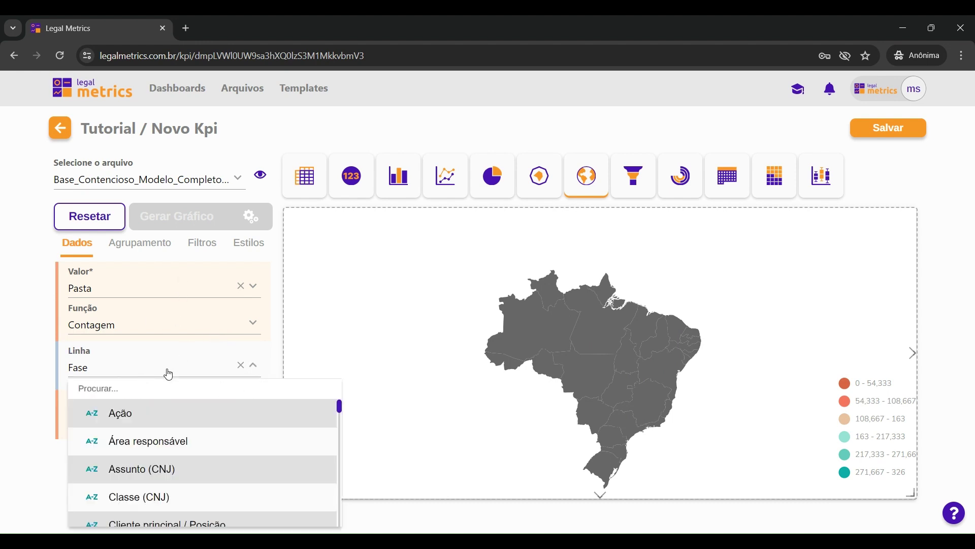
text(uf)
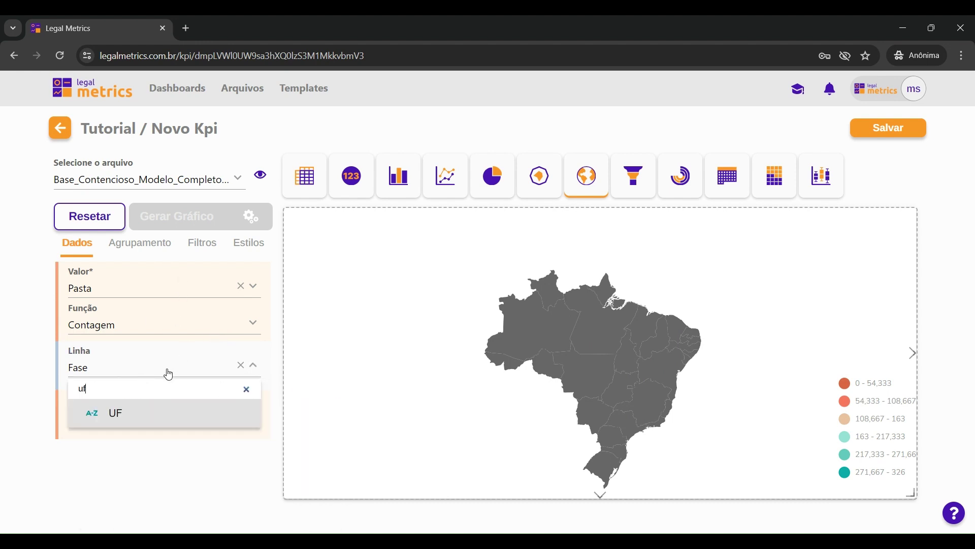
click(168, 419)
click(157, 208)
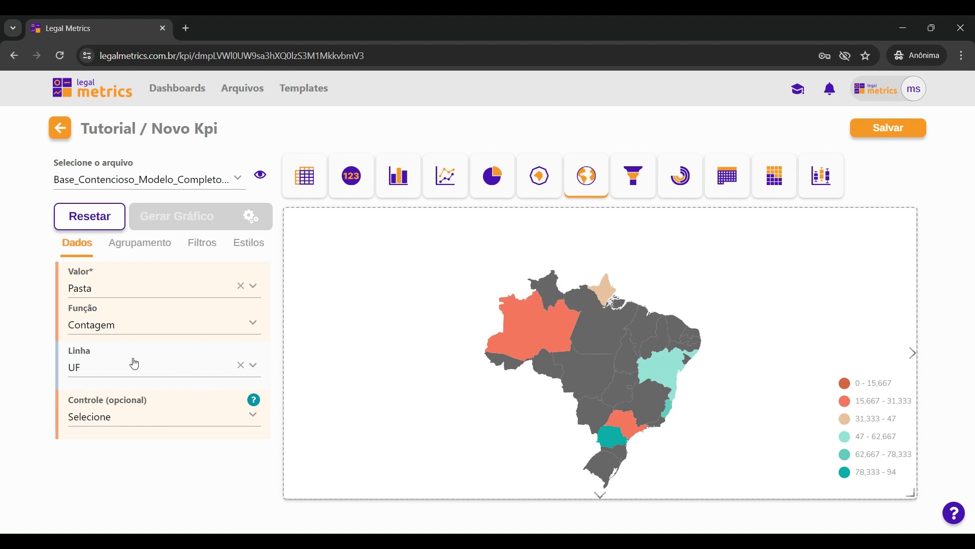
- Preview the KPI in the funnel, radial bar, calendar, waffle and box plot chart types
click(634, 176)
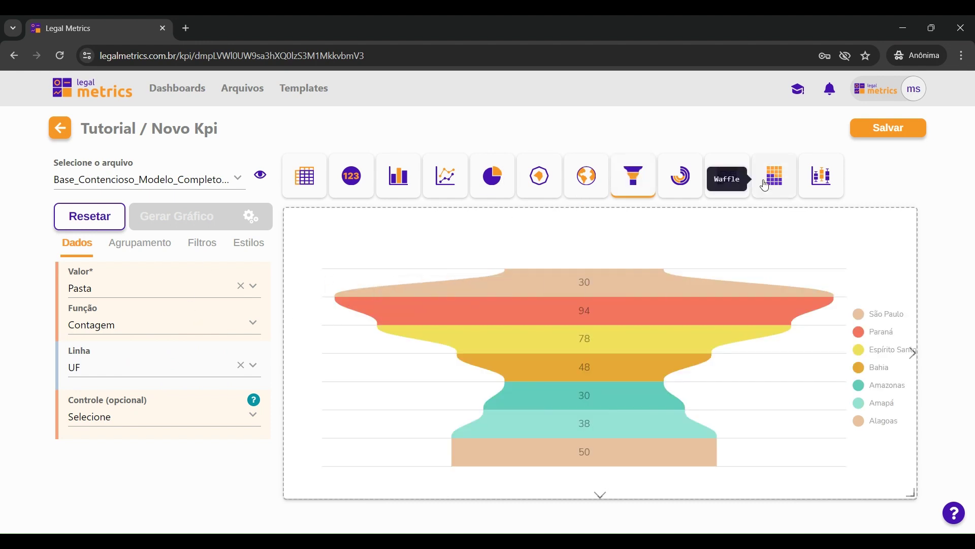
click(682, 183)
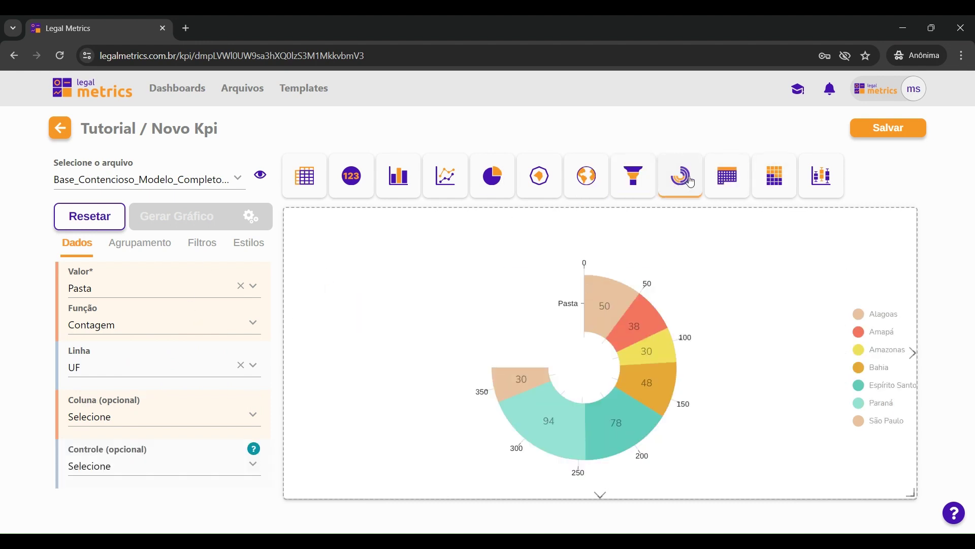
click(720, 181)
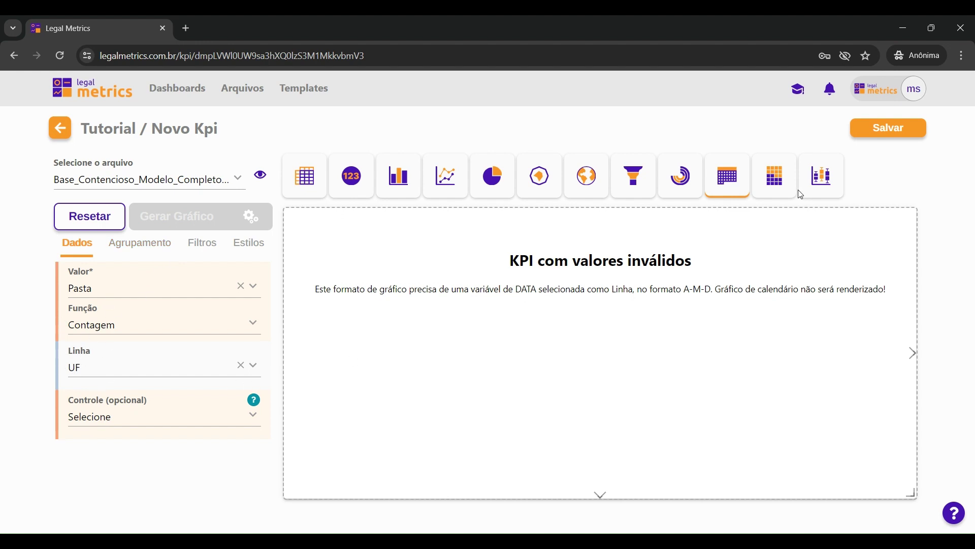
click(775, 178)
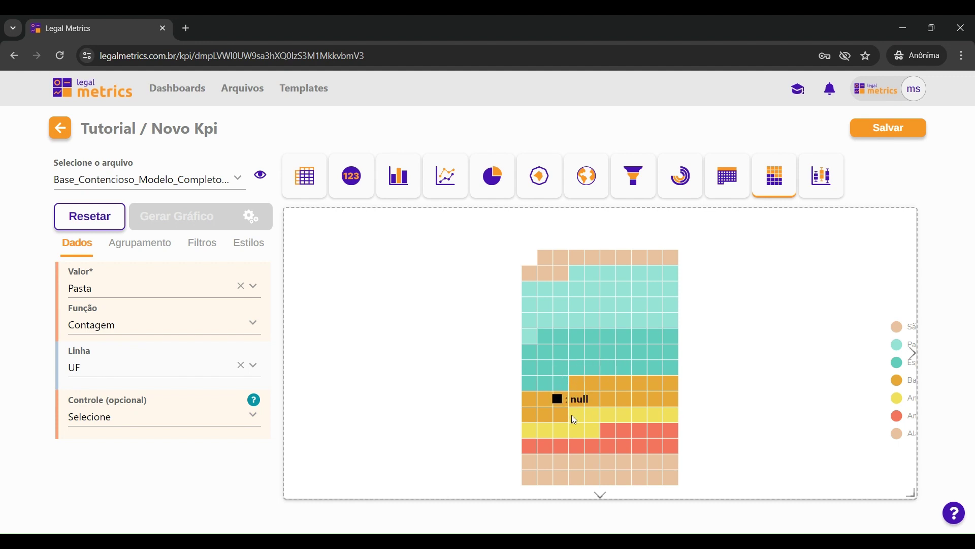
click(819, 177)
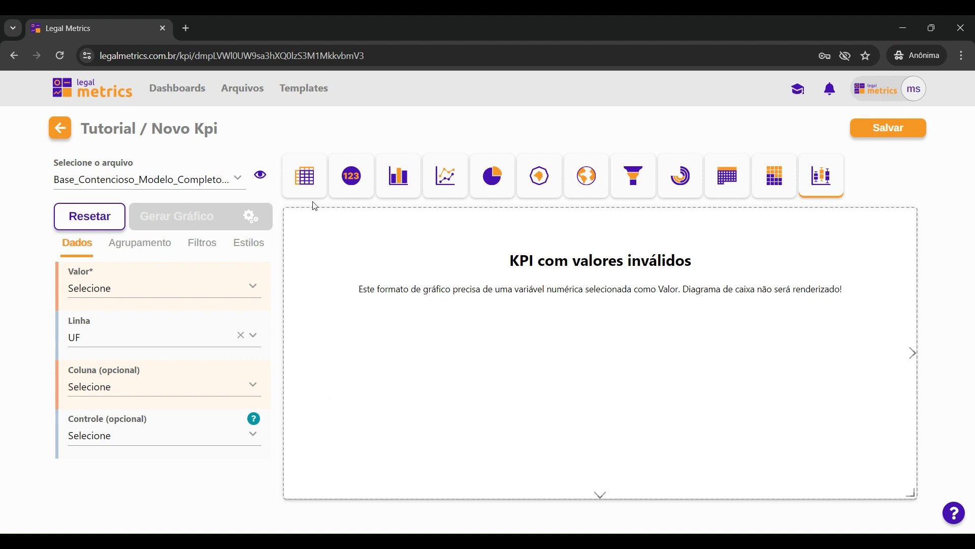
- Switch the KPI to a bar chart and set its Linha variable to Fase
click(399, 182)
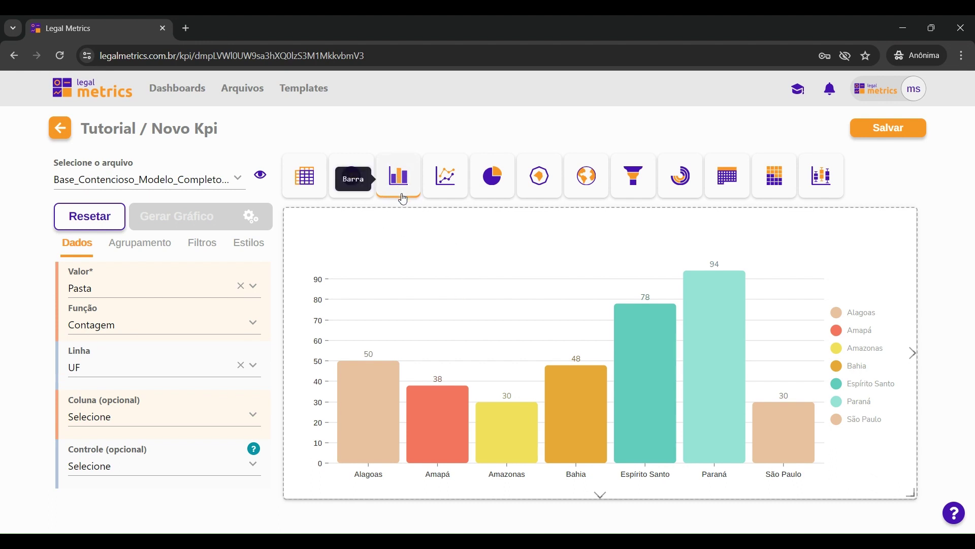
click(133, 369)
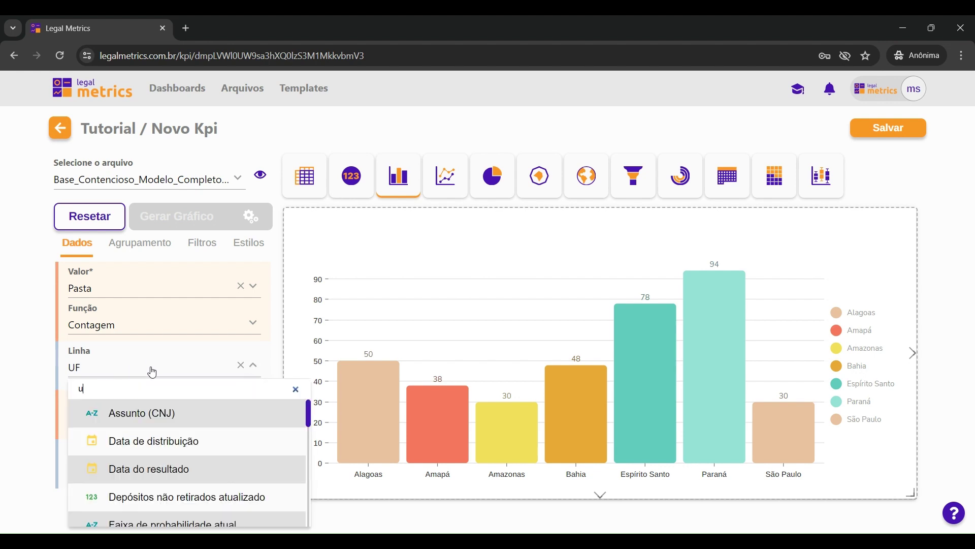
text(fas)
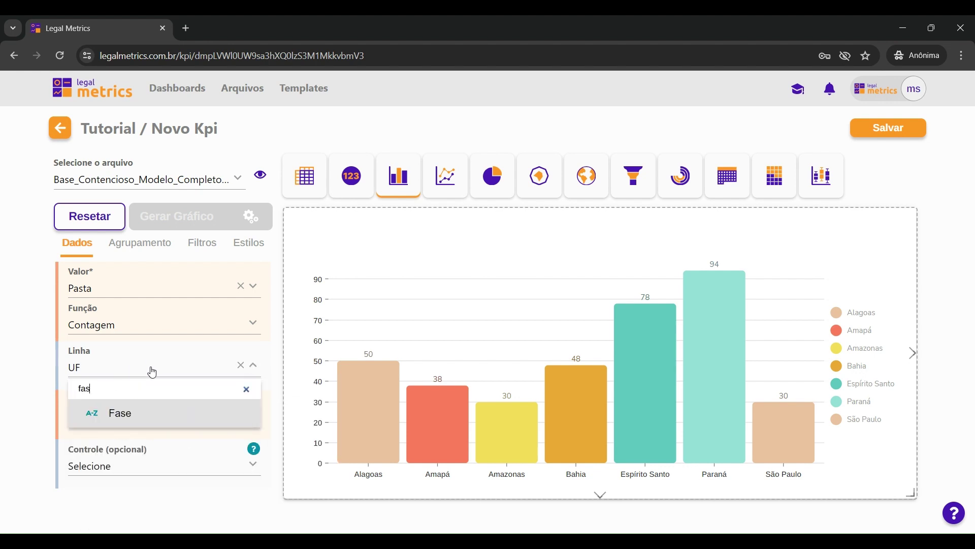
click(150, 410)
- Set the Coluna variable to Contingência and regenerate the bar chart
click(135, 419)
text(contig)
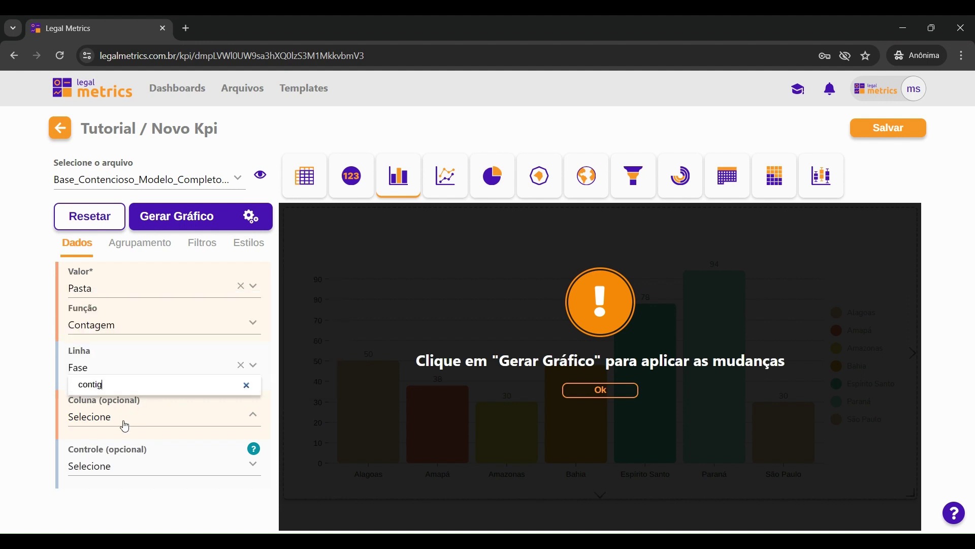
click(124, 425)
click(124, 424)
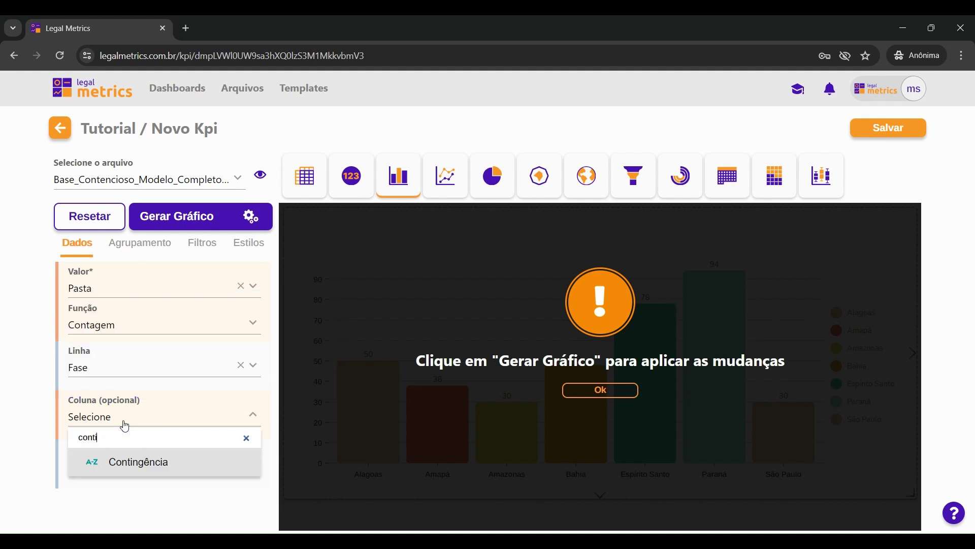
click(191, 471)
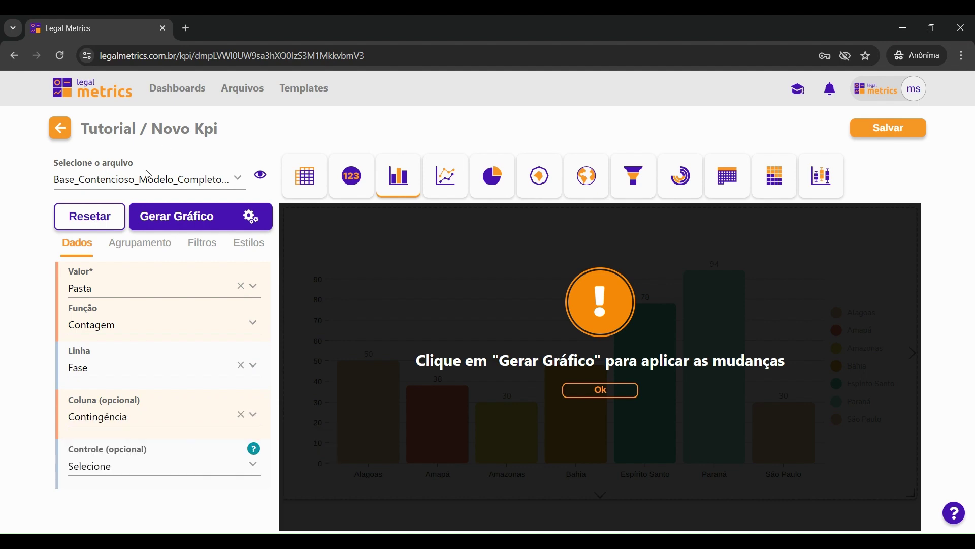
click(149, 212)
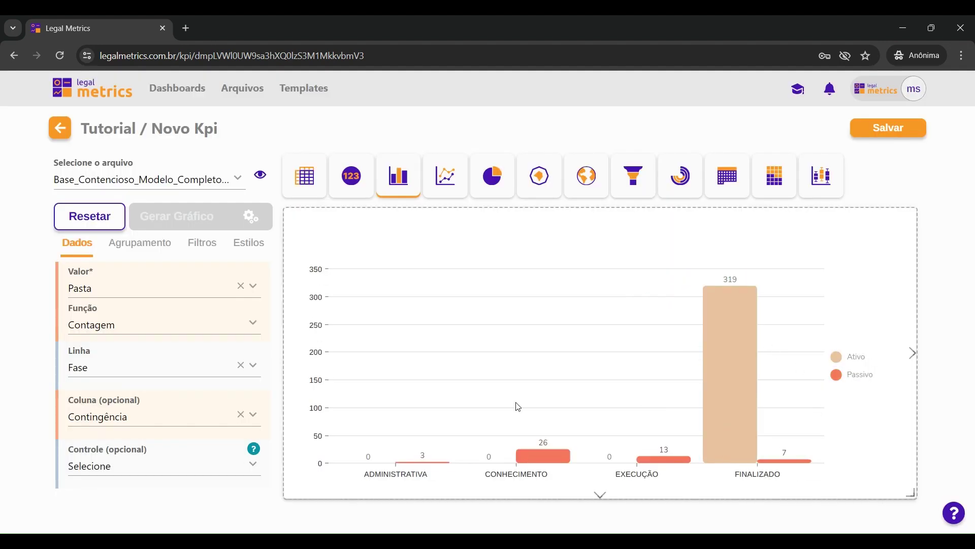
- Set up a simple grouping by Fase with ADMINISTRATIVA and CONHECIMENTO as the selected values
click(156, 250)
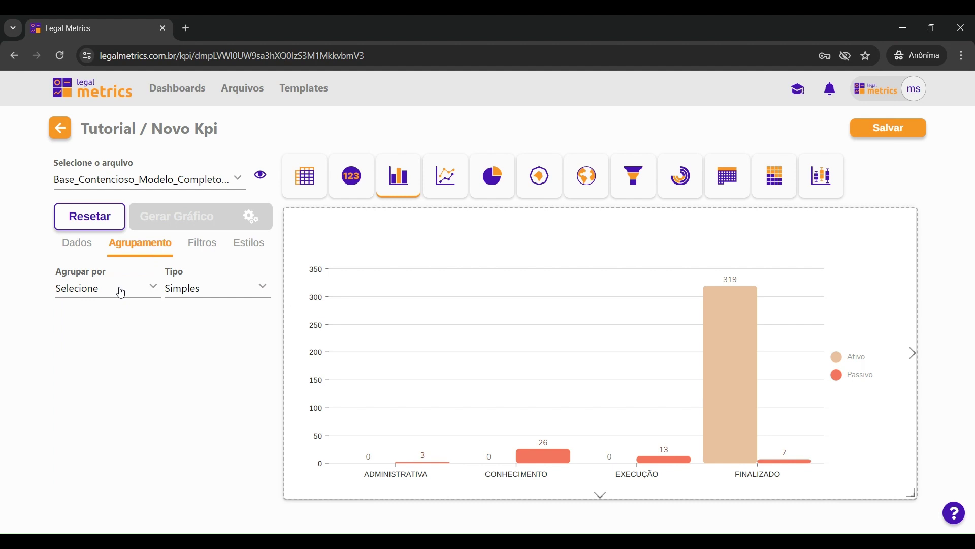
click(121, 293)
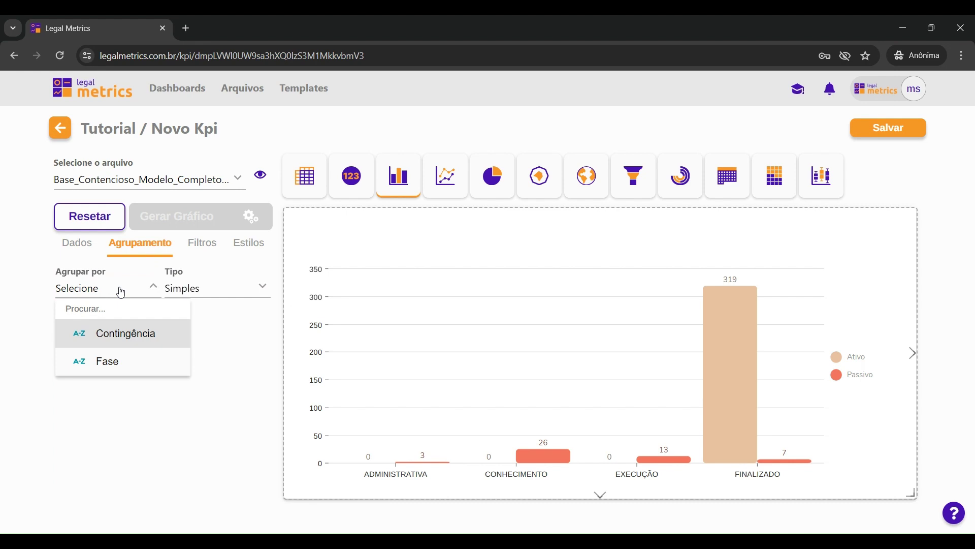
click(119, 366)
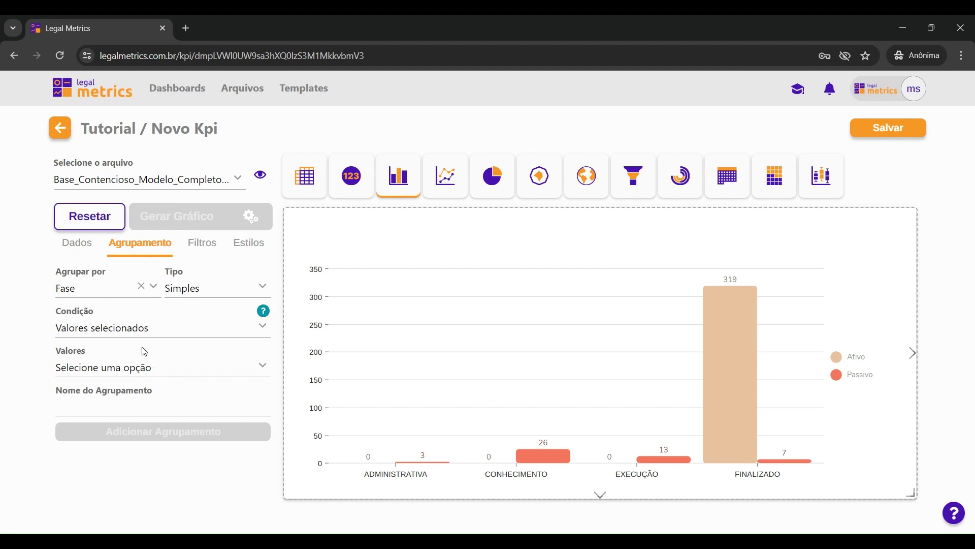
click(124, 374)
scroll(129, 414, down, 1)
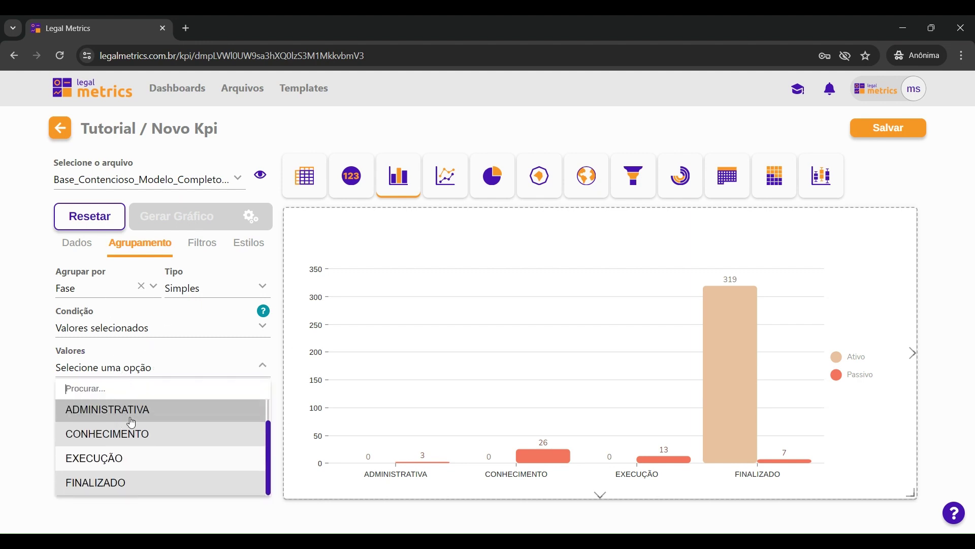
scroll(137, 424, up, 1)
scroll(142, 427, down, 1)
click(142, 420)
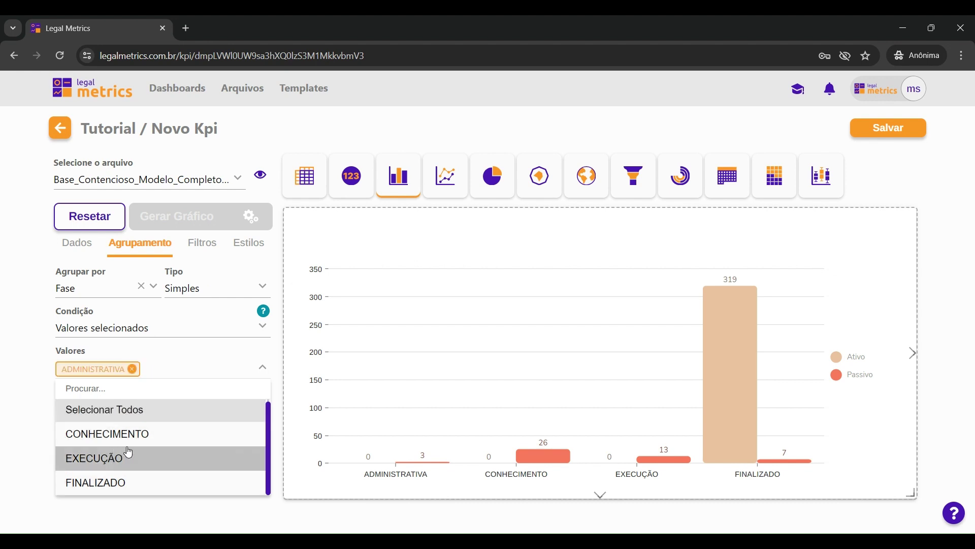
click(154, 437)
click(3, 363)
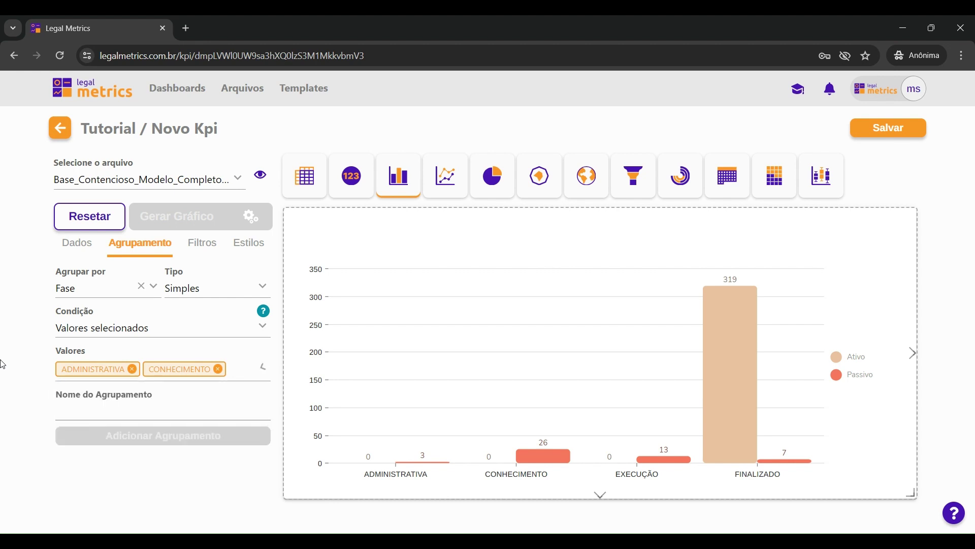
- Name the grouping OUTROS, add it and regenerate the chart, checking which values the grouping contains
click(125, 400)
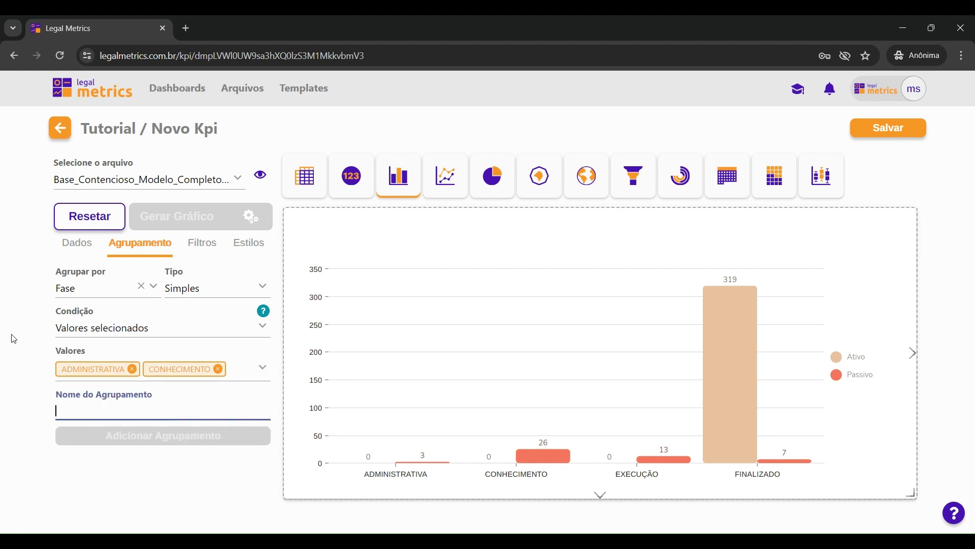
text(OUTROS)
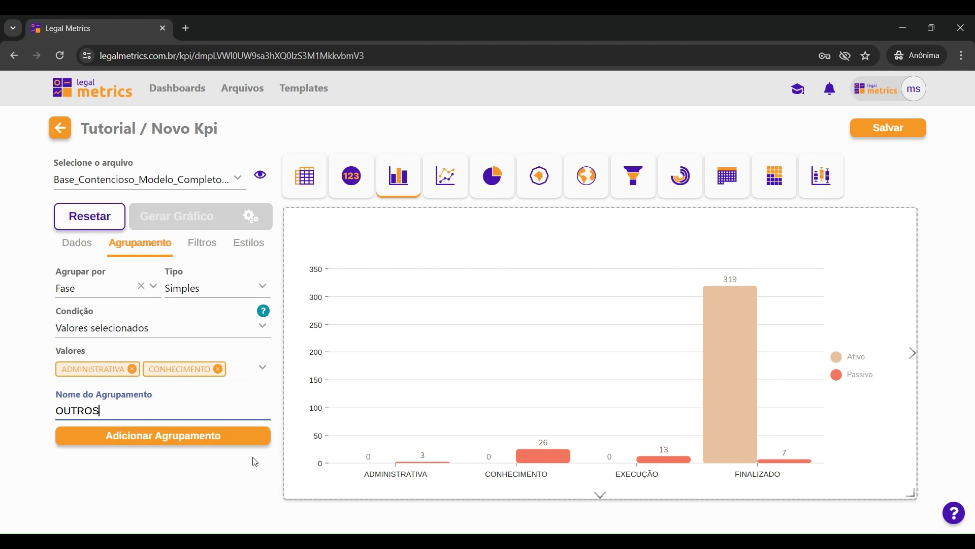
click(210, 442)
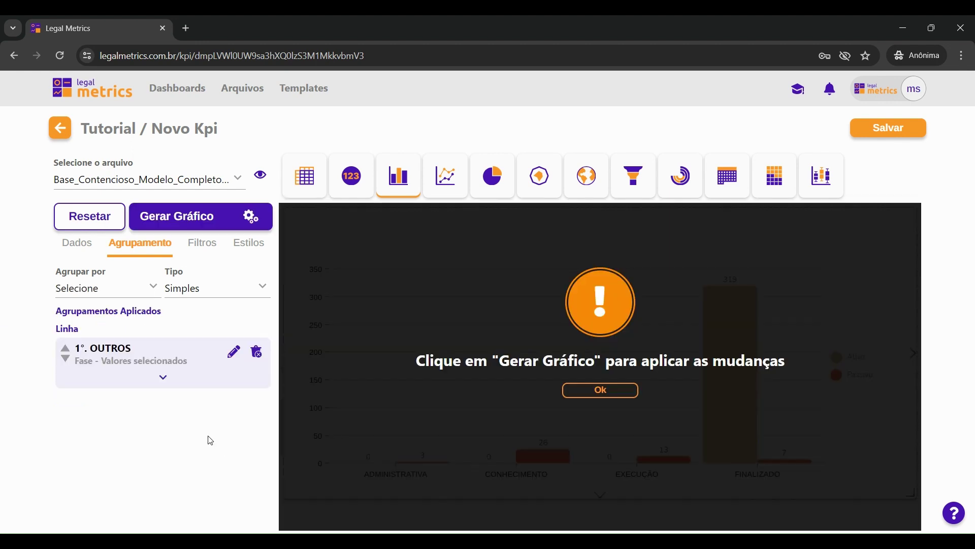
click(172, 219)
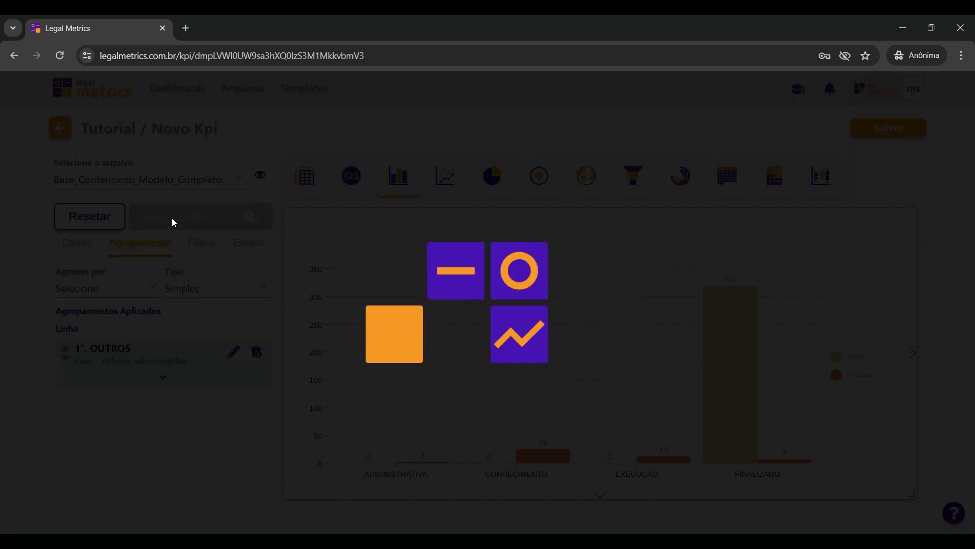
mouse_move(759, 453)
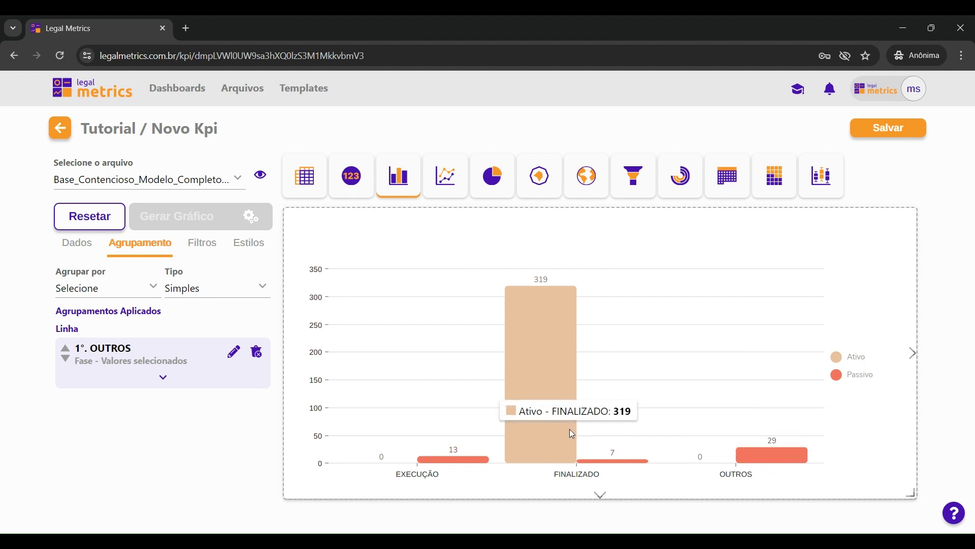
click(186, 388)
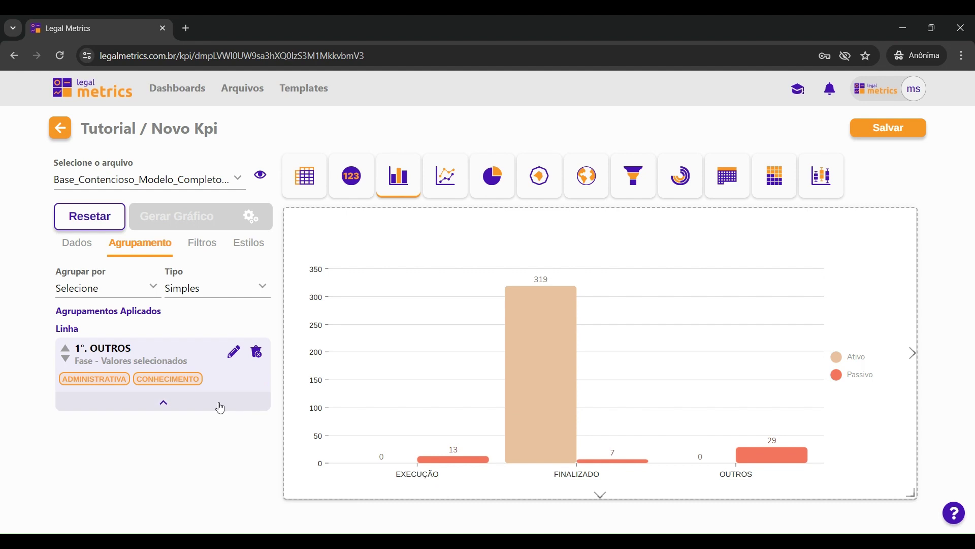
click(180, 408)
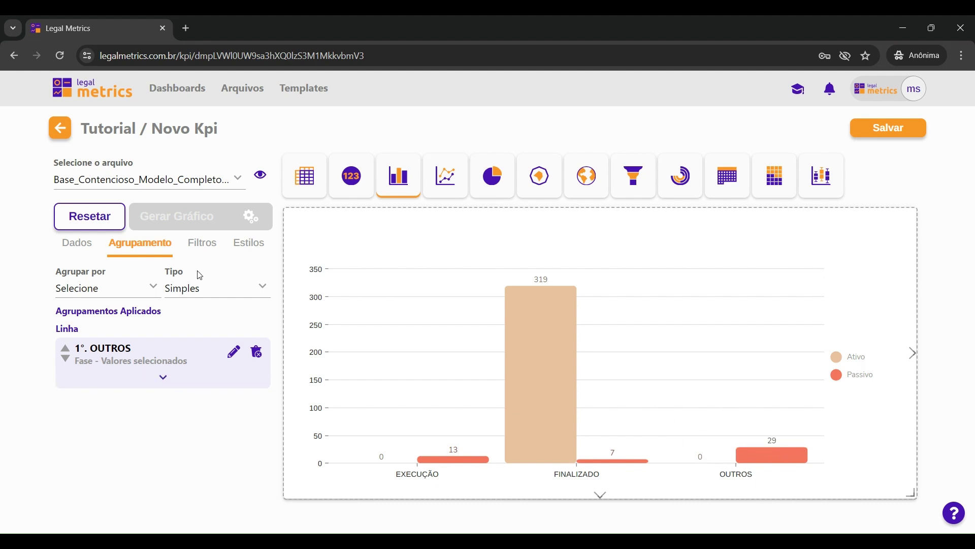
- Start a simple filter on the Data de distribuição variable
click(201, 243)
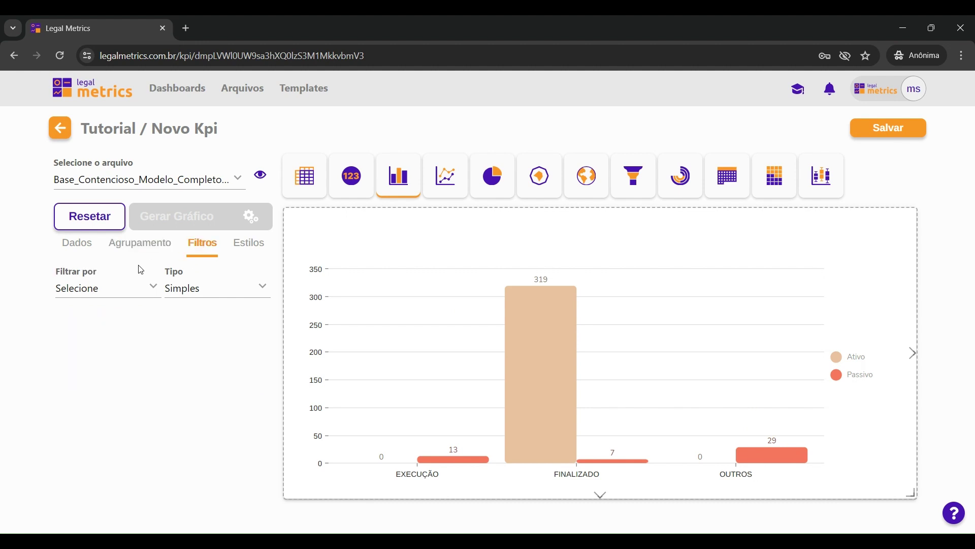
click(121, 292)
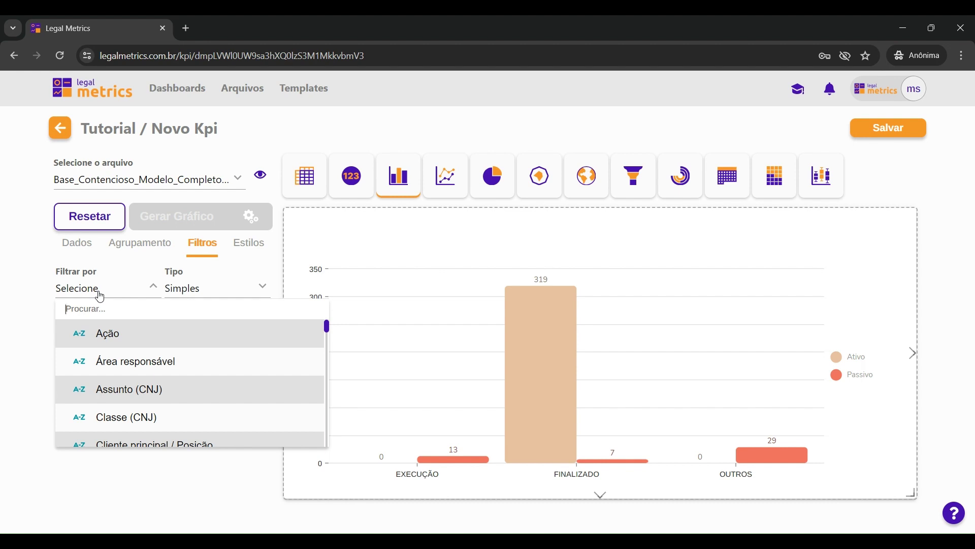
text(data)
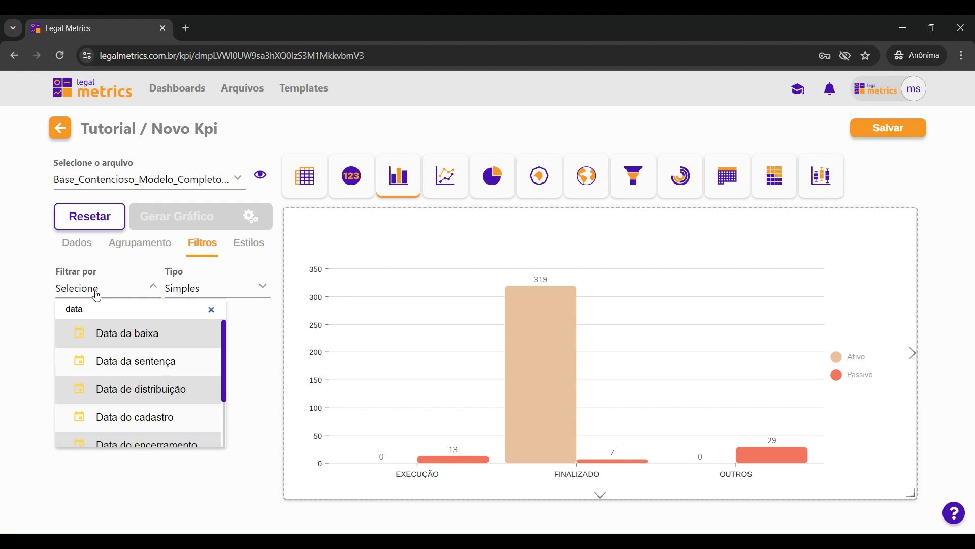
click(138, 391)
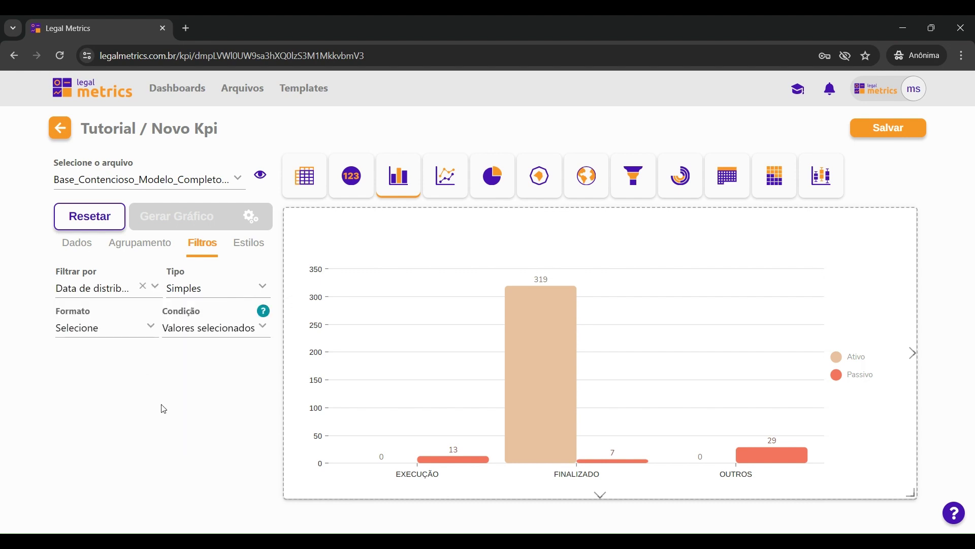
- Look through the available date formats and set the filter's format to Ano (#)
click(127, 337)
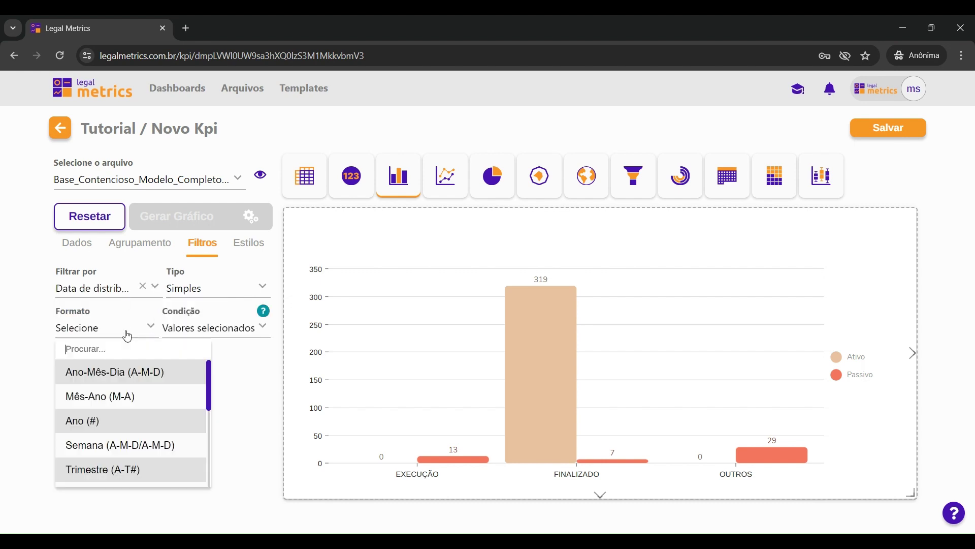
scroll(122, 422, down, 5)
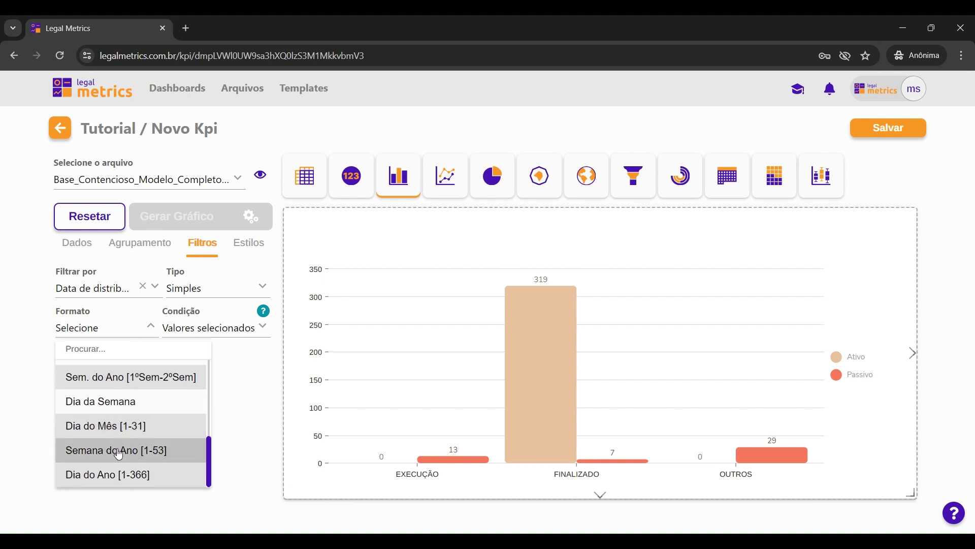
scroll(120, 447, up, 5)
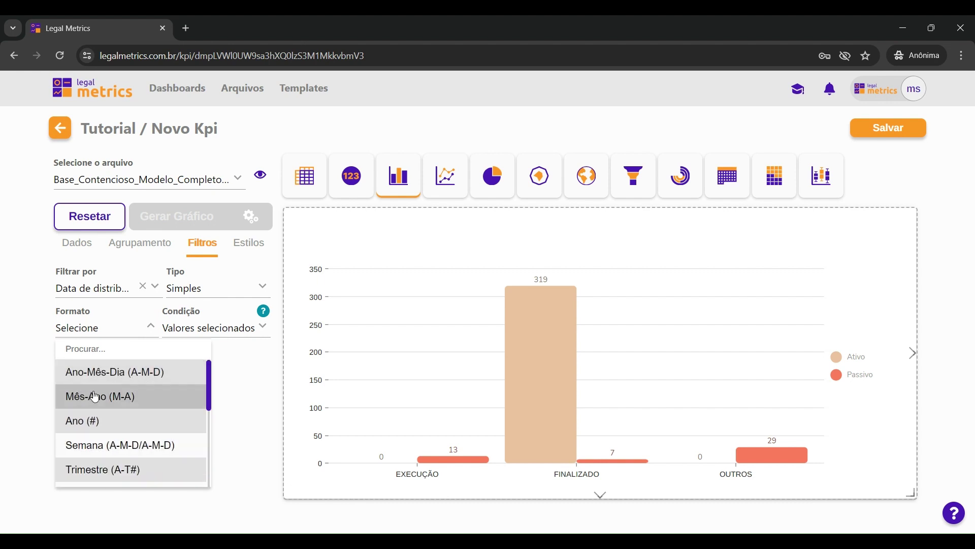
scroll(169, 452, down, 1)
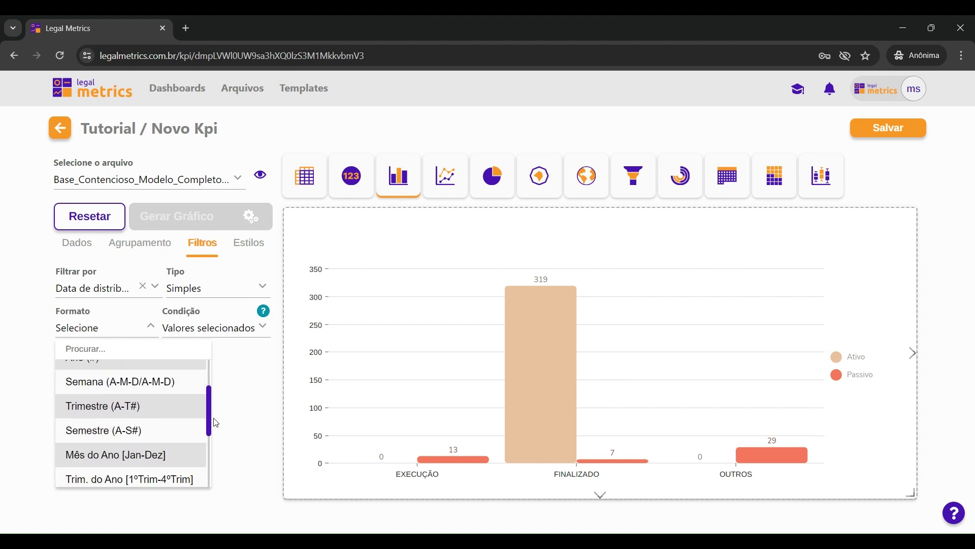
scroll(157, 432, down, 2)
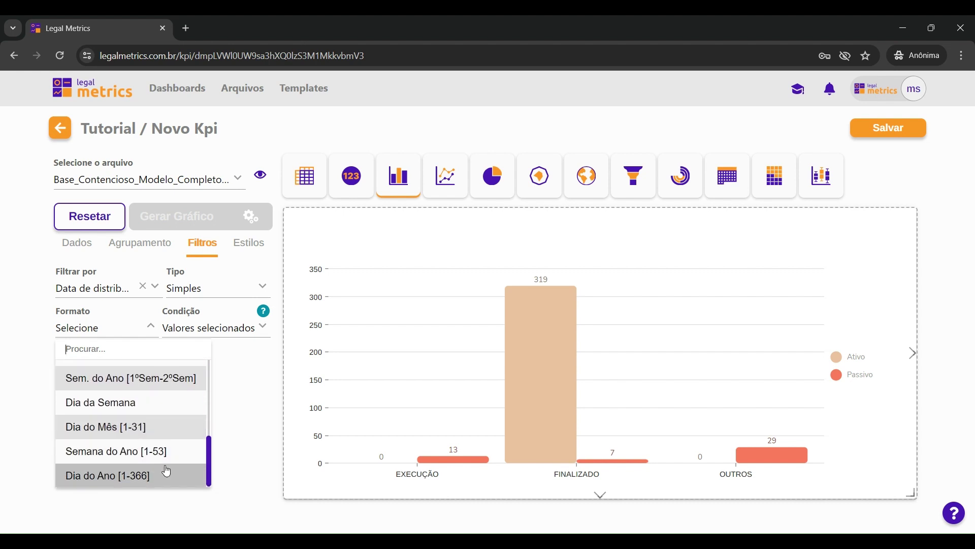
scroll(165, 468, up, 3)
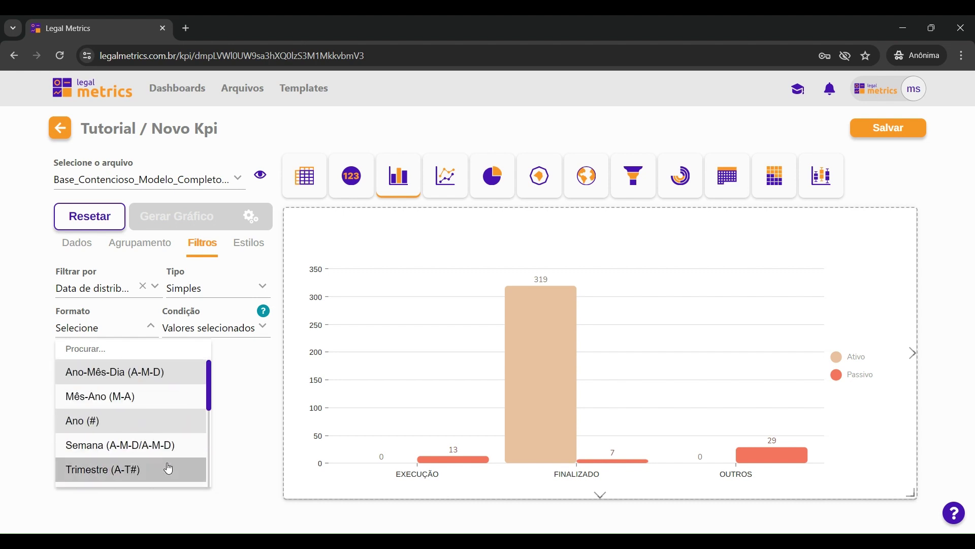
click(146, 425)
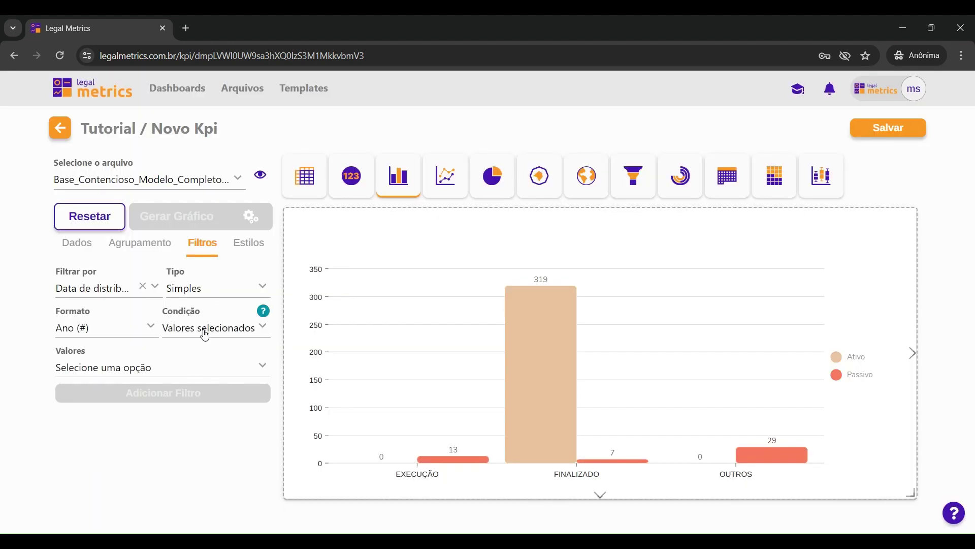
- Look through the year values offered for the Data de distribuição filter without selecting any
click(163, 367)
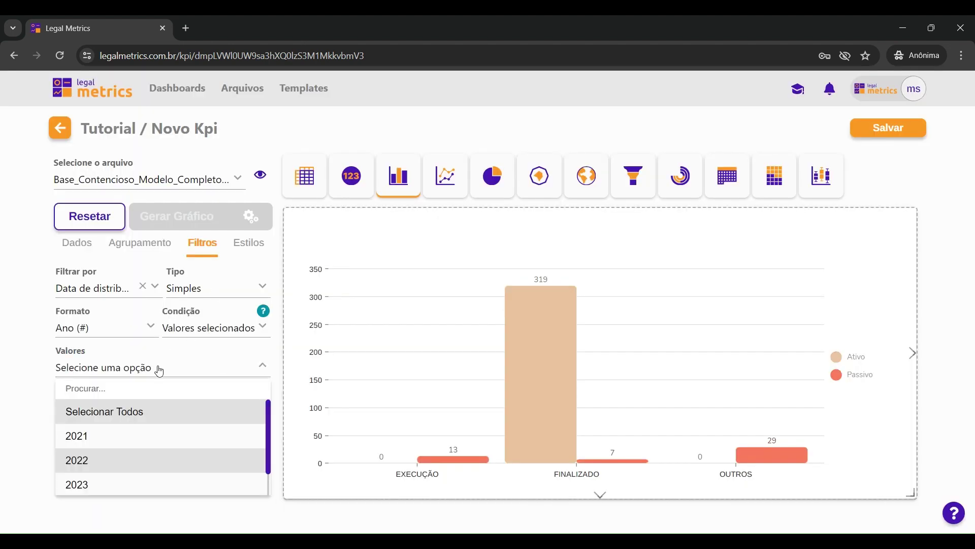
scroll(133, 437, down, 1)
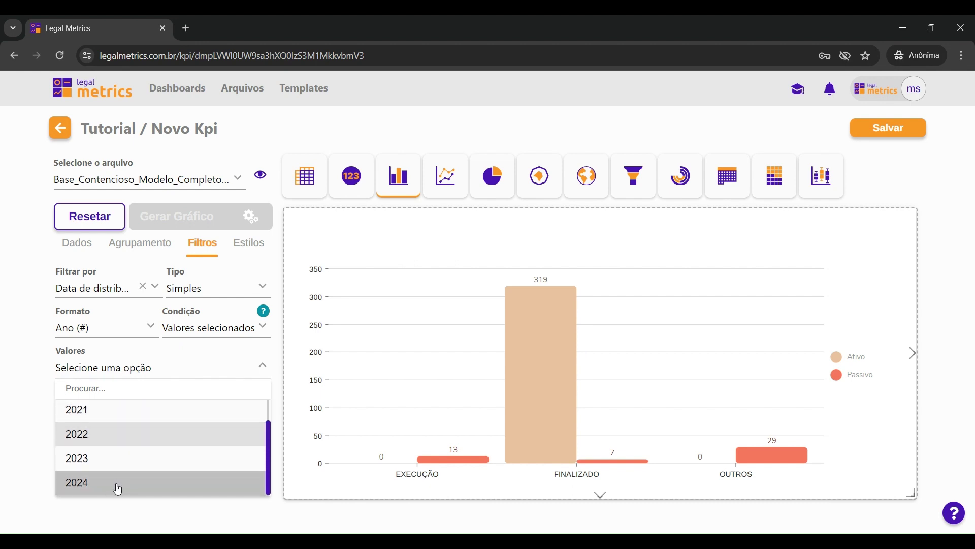
scroll(127, 460, up, 1)
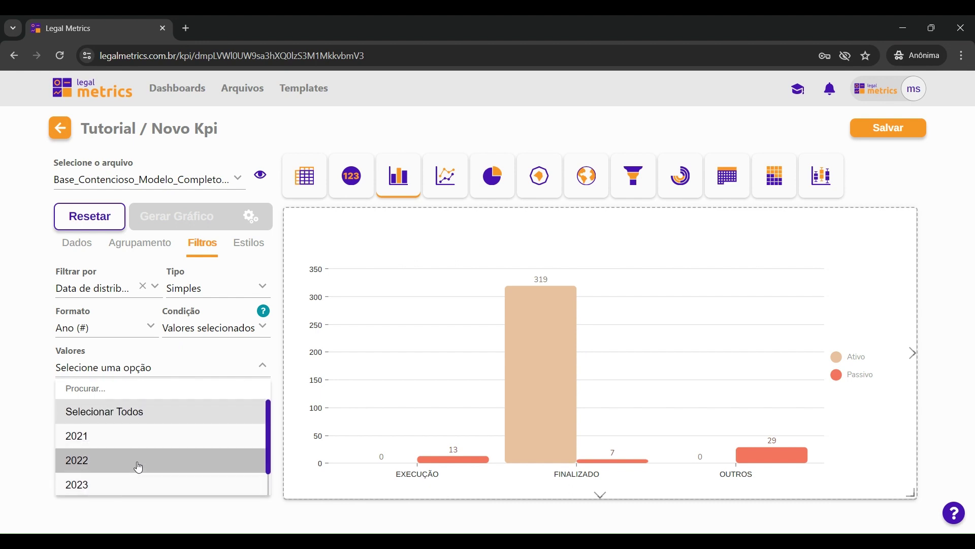
click(22, 361)
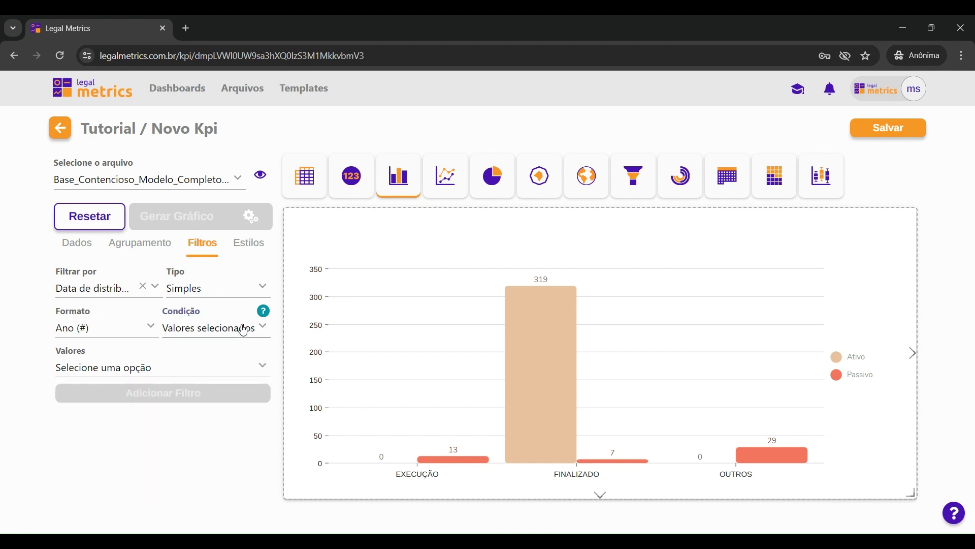
- Try the Valores não selecionados condition on the Data de distribuição filter, check the offered years, and restore Valores selecionados
click(248, 327)
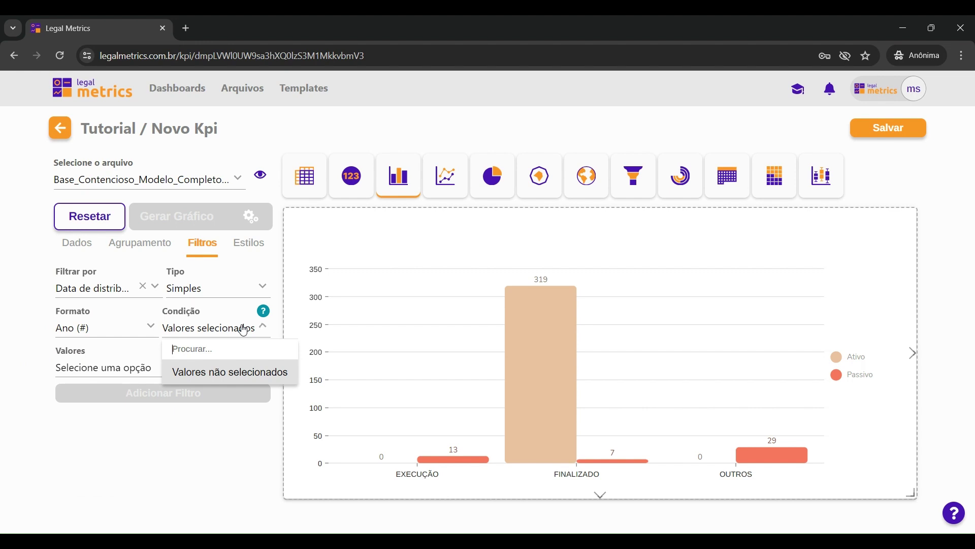
click(227, 376)
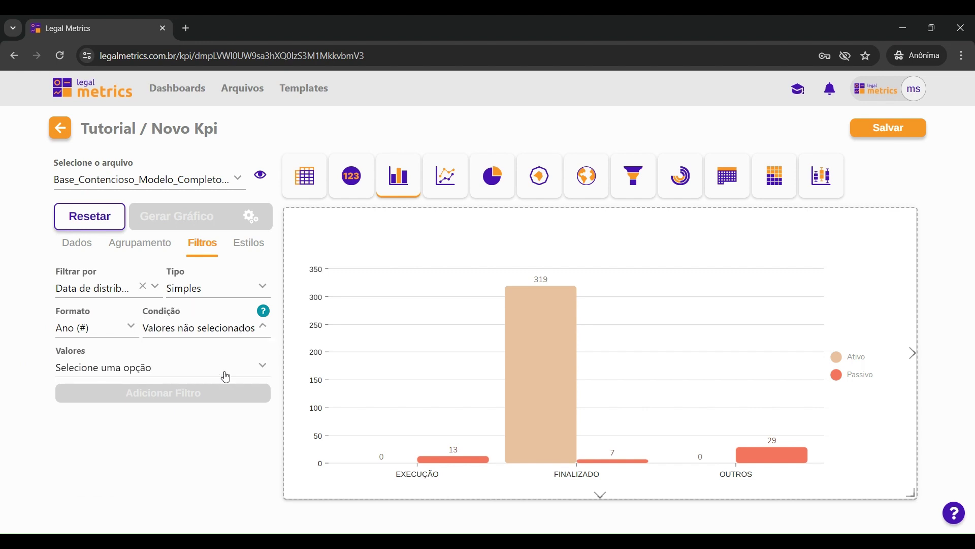
click(161, 375)
scroll(131, 466, down, 1)
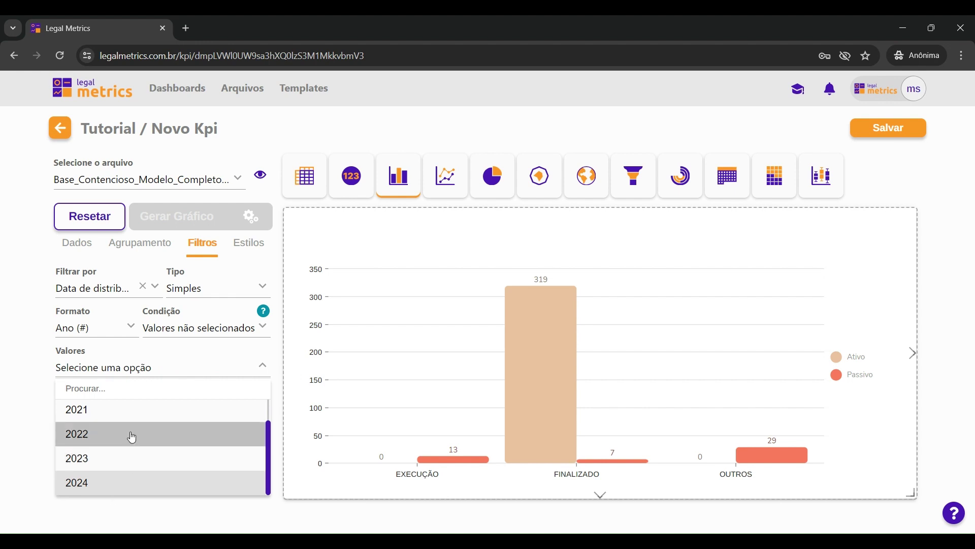
click(214, 328)
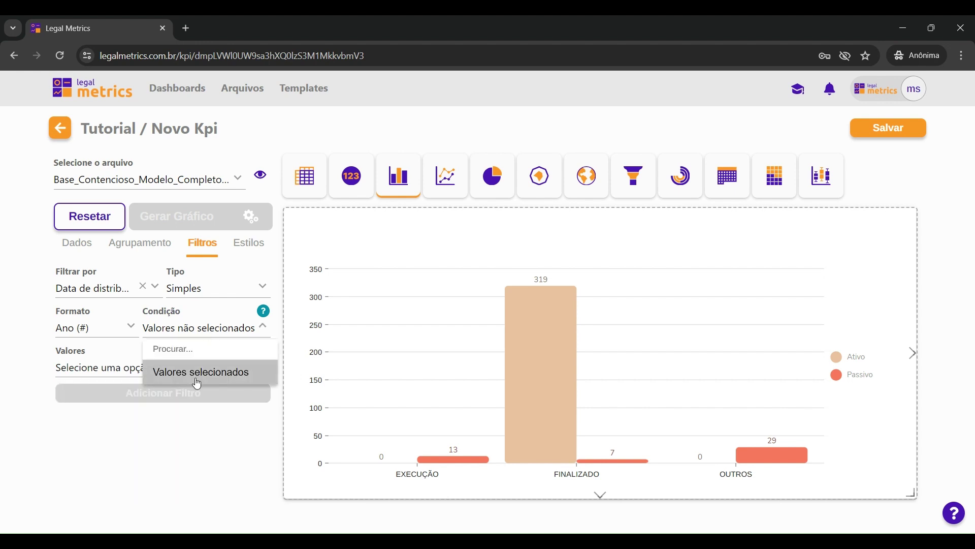
click(195, 377)
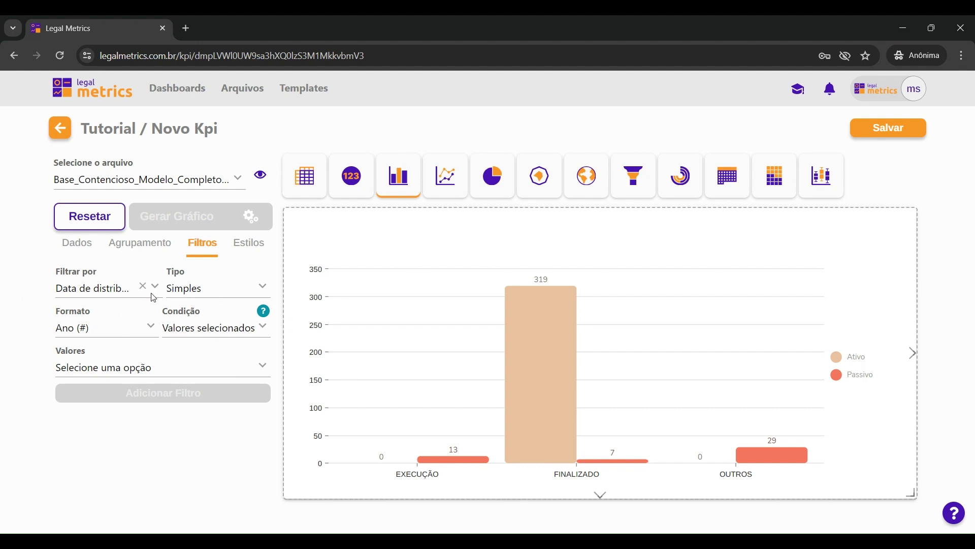
click(130, 373)
click(130, 372)
- Switch the Data de distribuição filter type to Avançado and look through the available conditions
click(206, 293)
click(202, 311)
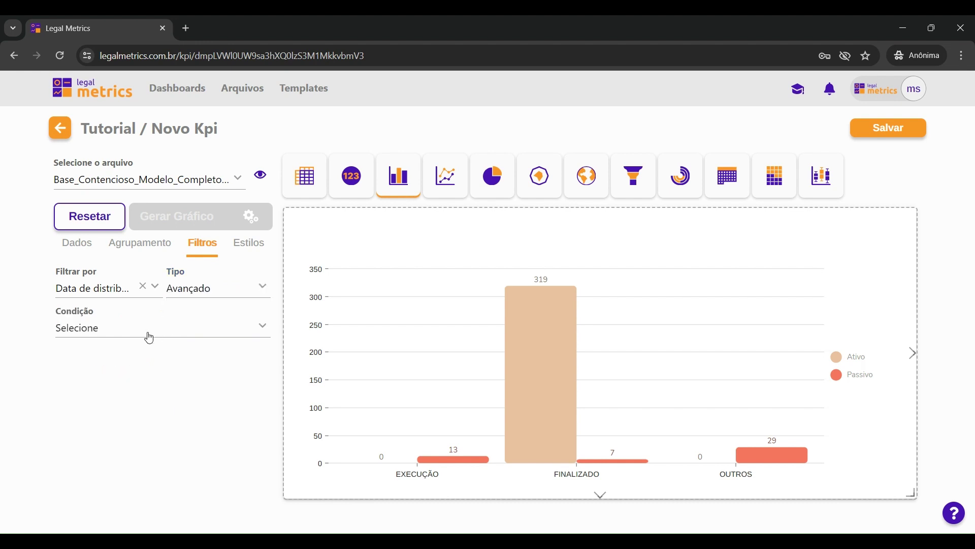
click(143, 338)
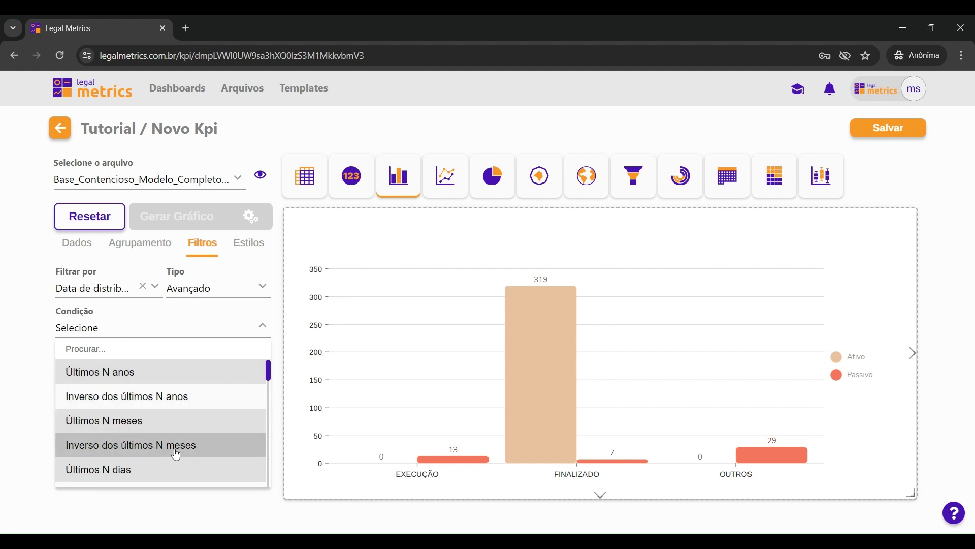
scroll(180, 442, down, 2)
scroll(178, 394, up, 2)
scroll(196, 394, down, 6)
scroll(199, 395, down, 2)
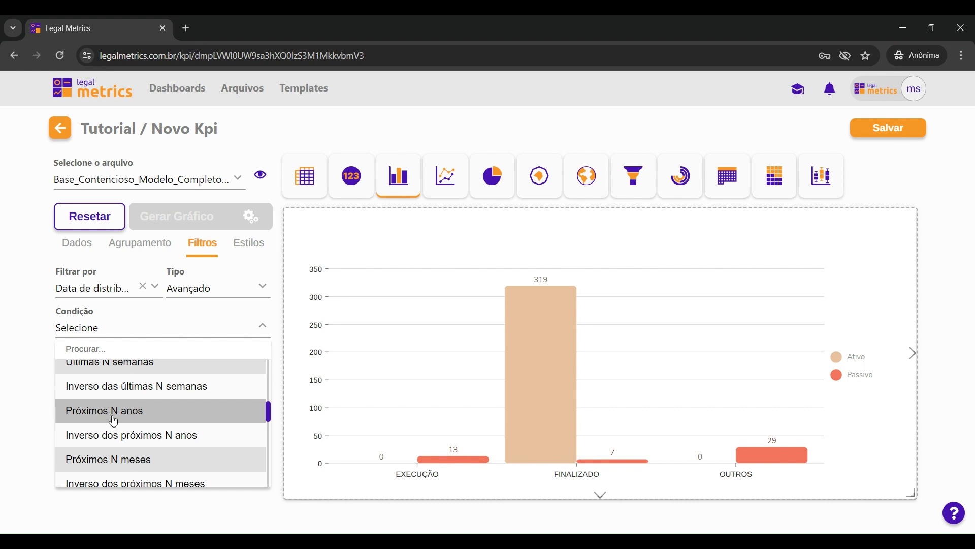
scroll(147, 401, up, 10)
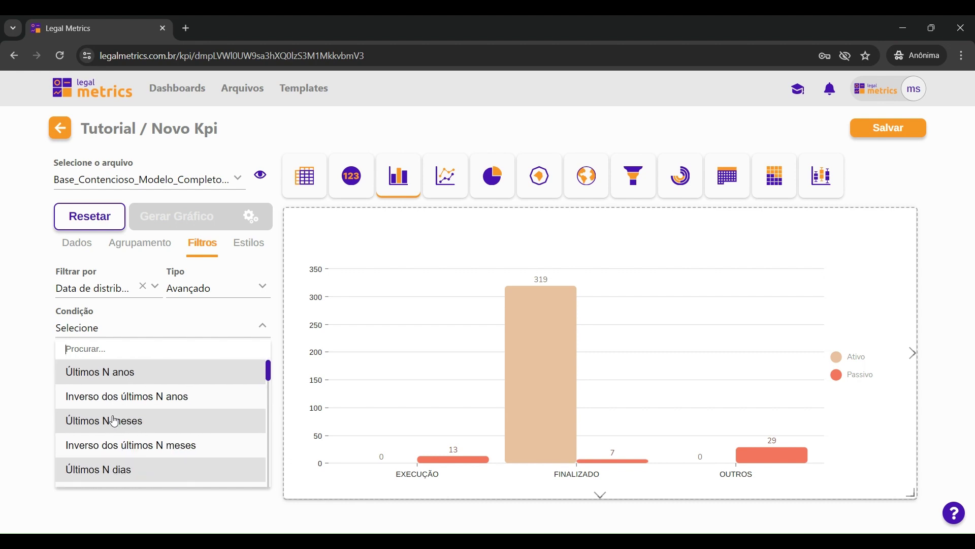
- Set the filter condition to Últimos N anos with an N value of 5 and add the filter
click(155, 375)
click(138, 368)
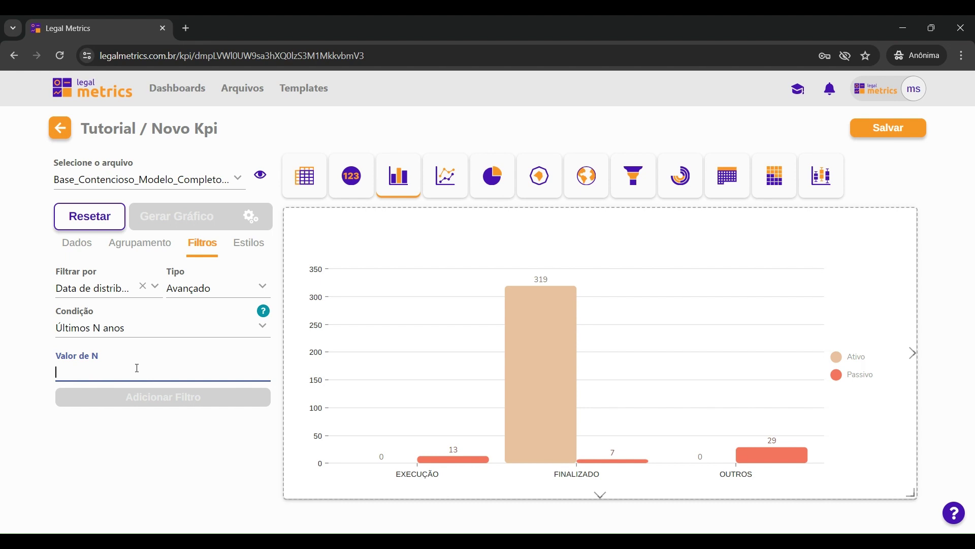
text(5)
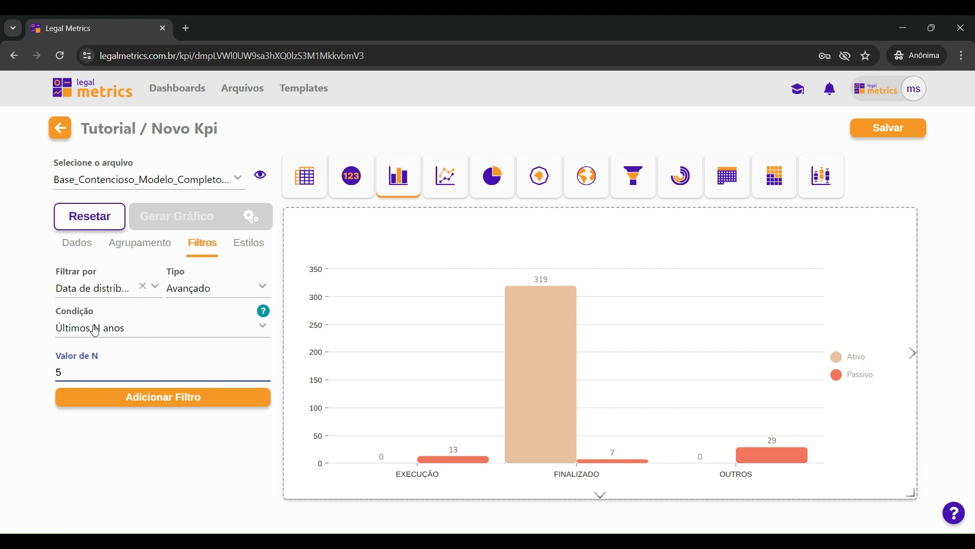
click(170, 406)
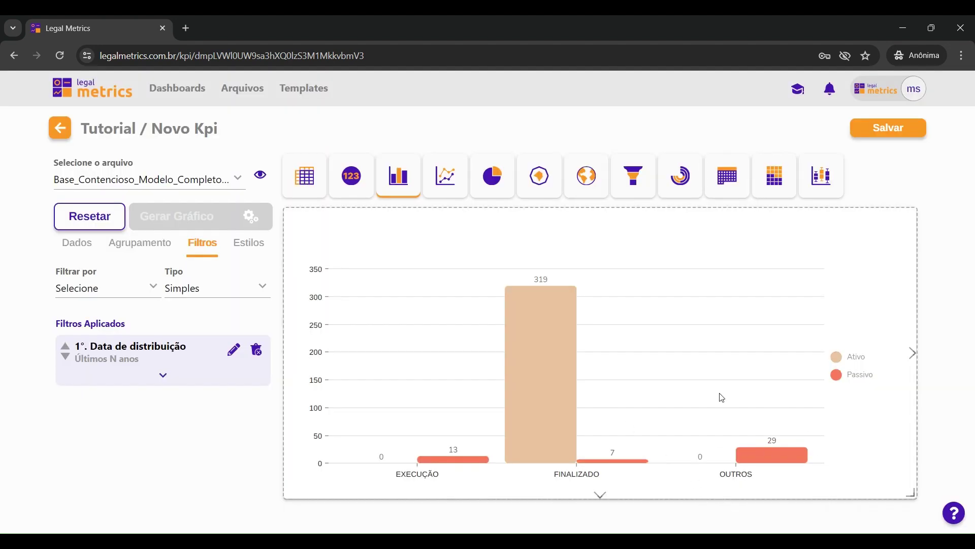
- Change the applied Data de distribuição filter's N value to 2, confirm it and regenerate the chart
click(233, 350)
click(153, 397)
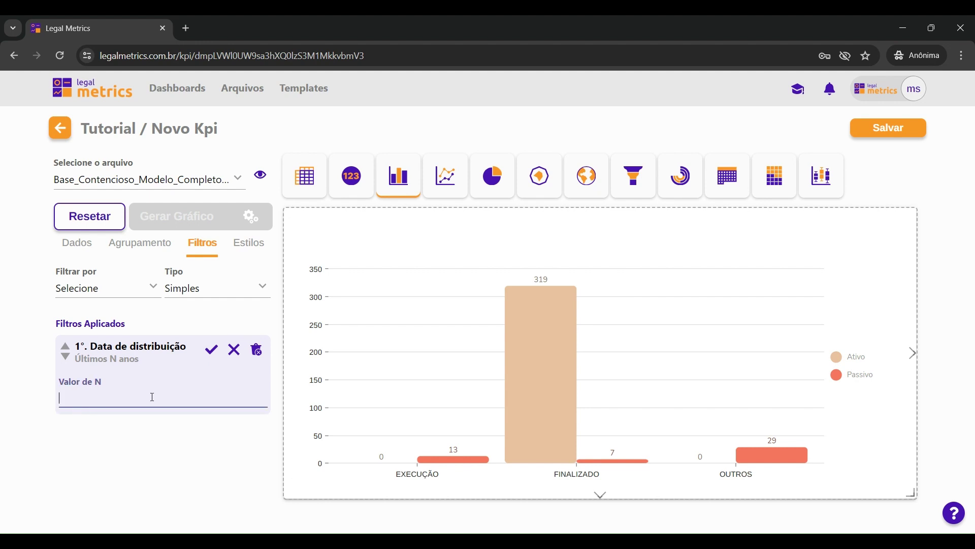
text(2)
click(211, 350)
click(202, 217)
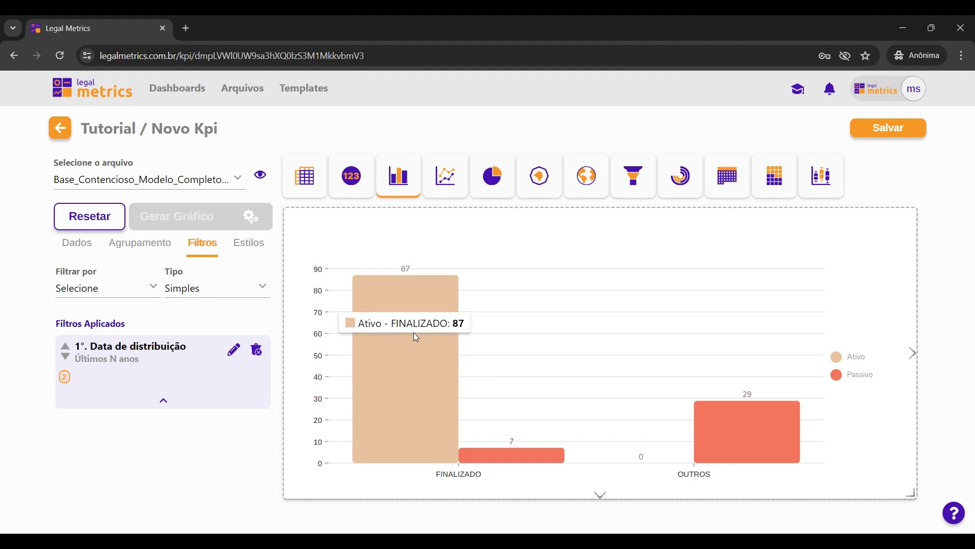
- Review the KPI's title options and the variables used for the chart's value, row and column
click(264, 246)
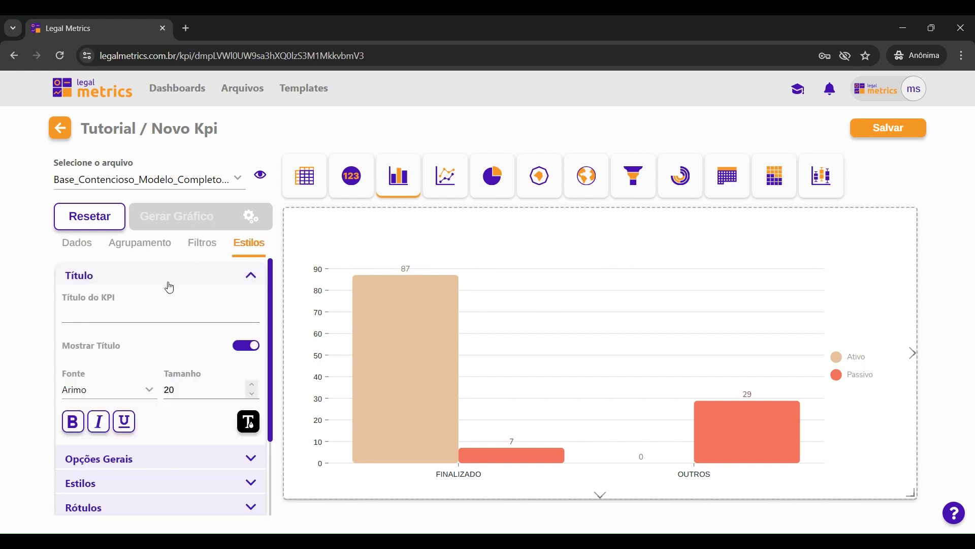
click(155, 316)
click(71, 244)
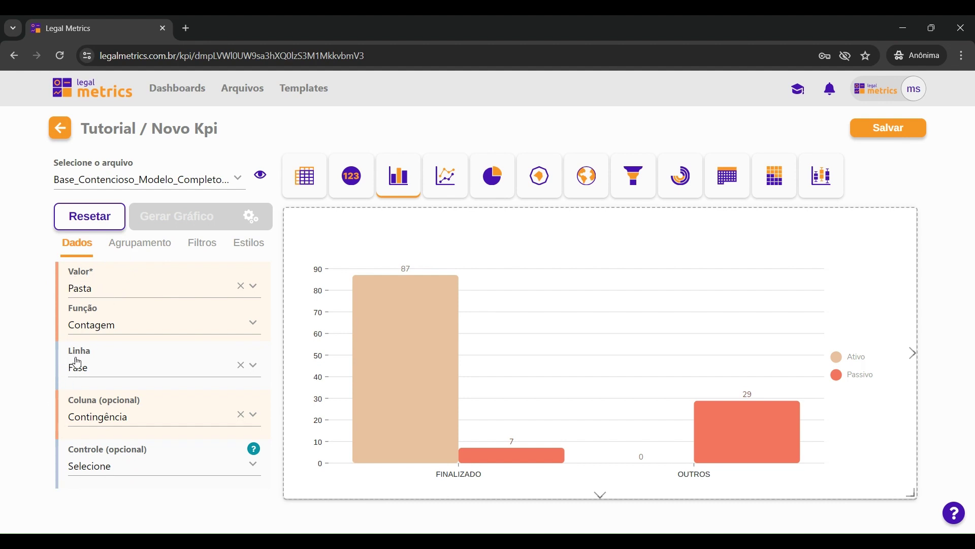
- Set the KPI title to "Processos por Fase e Contingência"
click(244, 248)
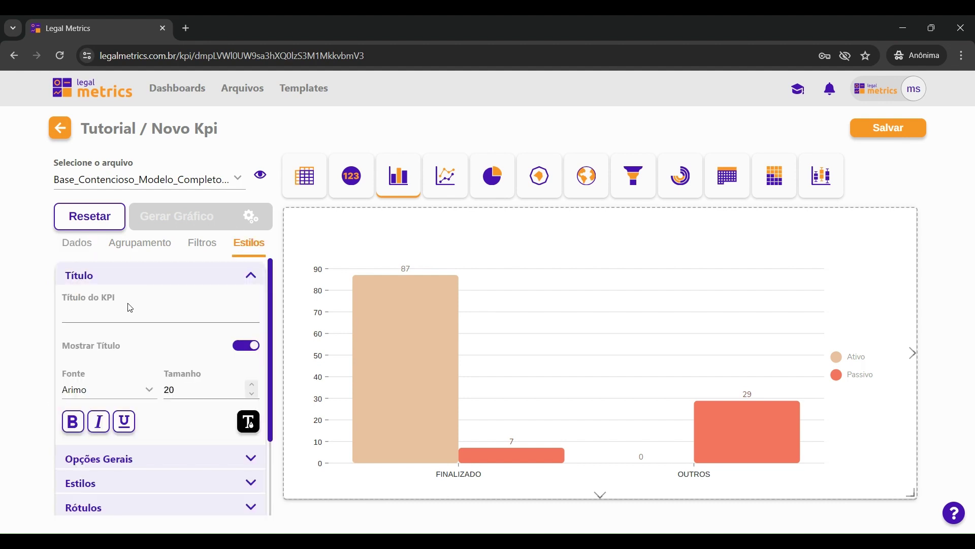
click(126, 315)
text(Proces)
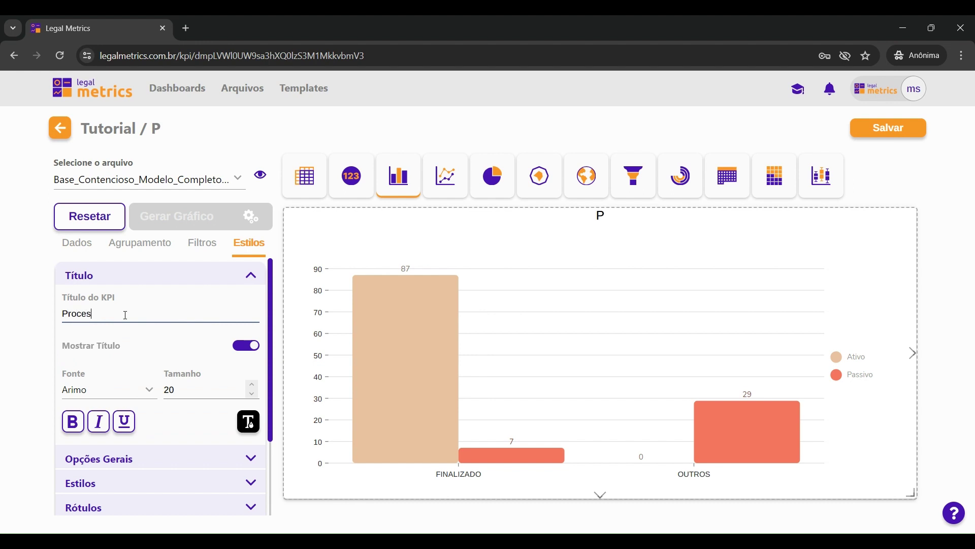
text(sos por)
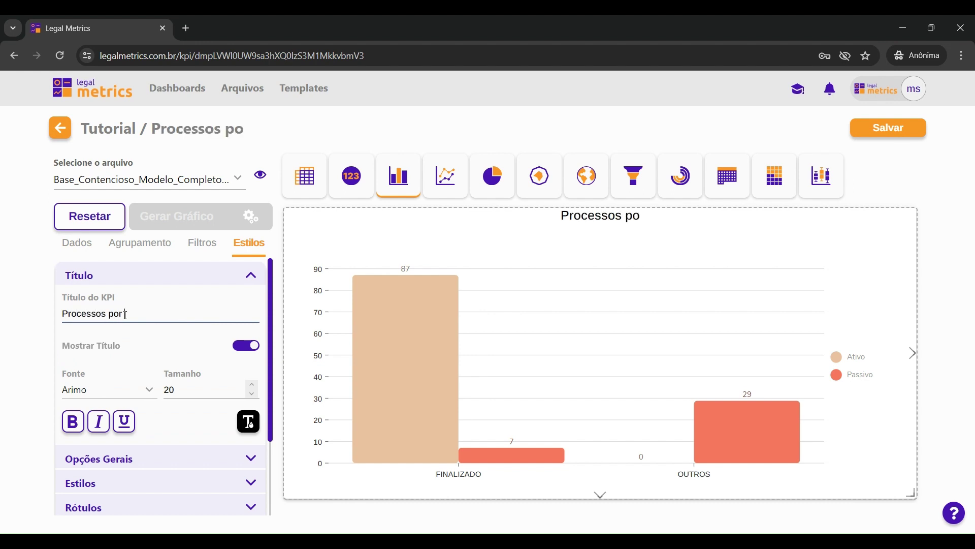
text(fase)
key(BackSpace)
key(BackSpace)
key(BackSpace)
key(BackSpace)
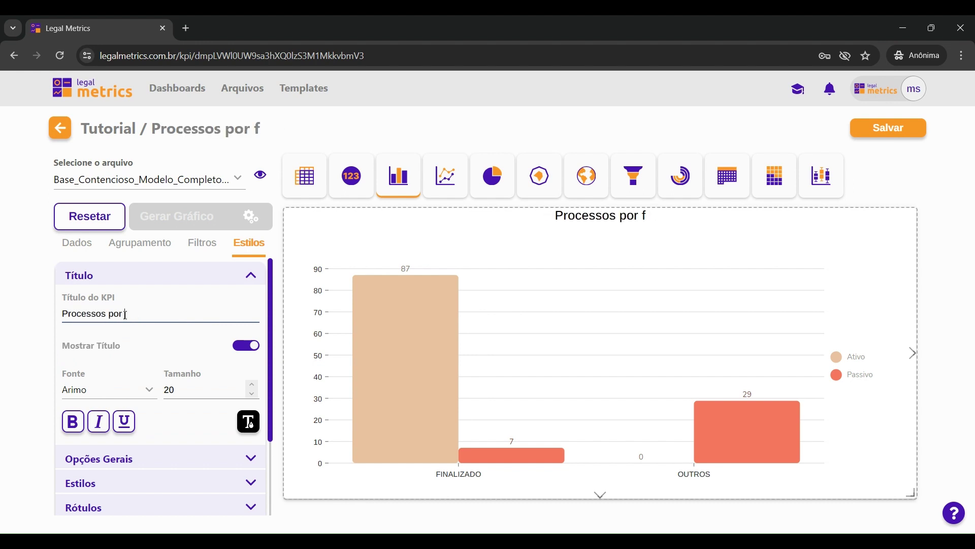
text(Fase e Co)
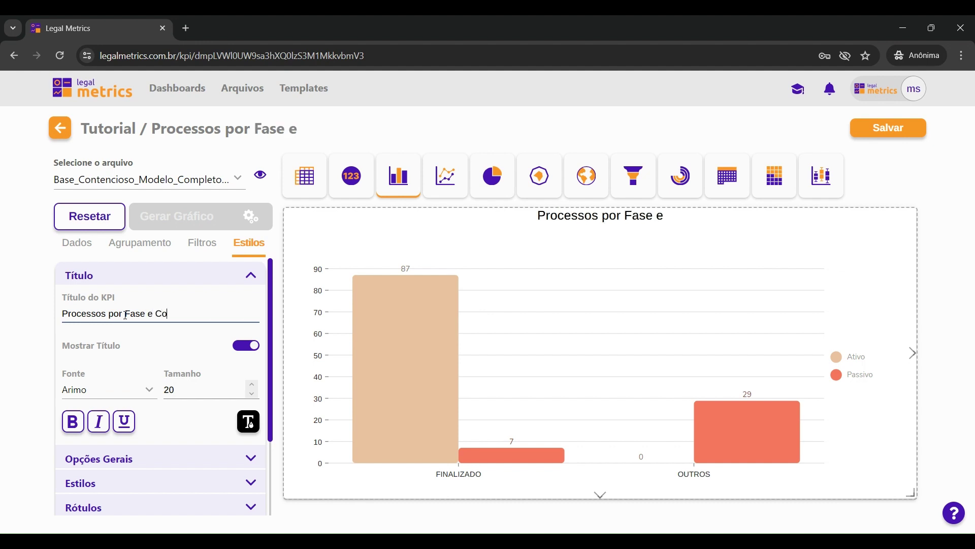
text(ntingên)
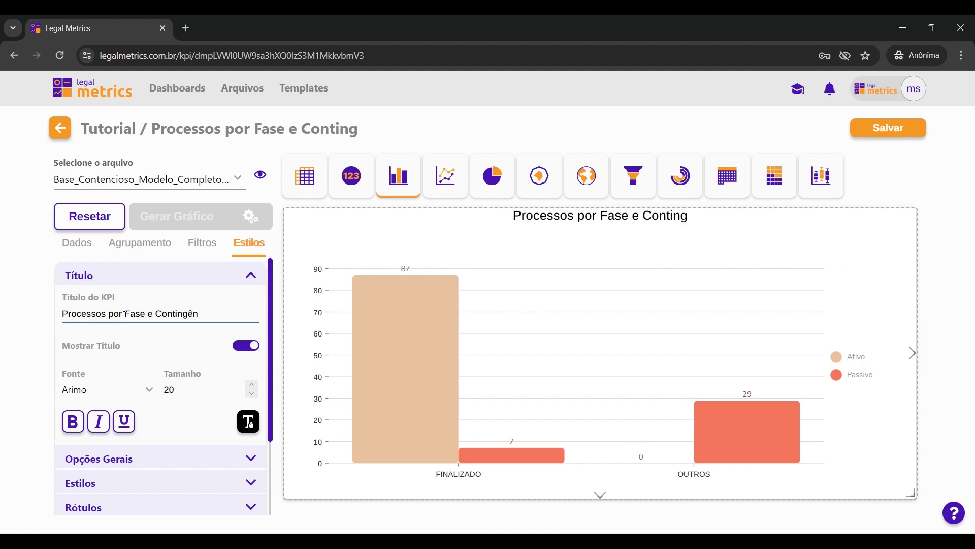
text(cia)
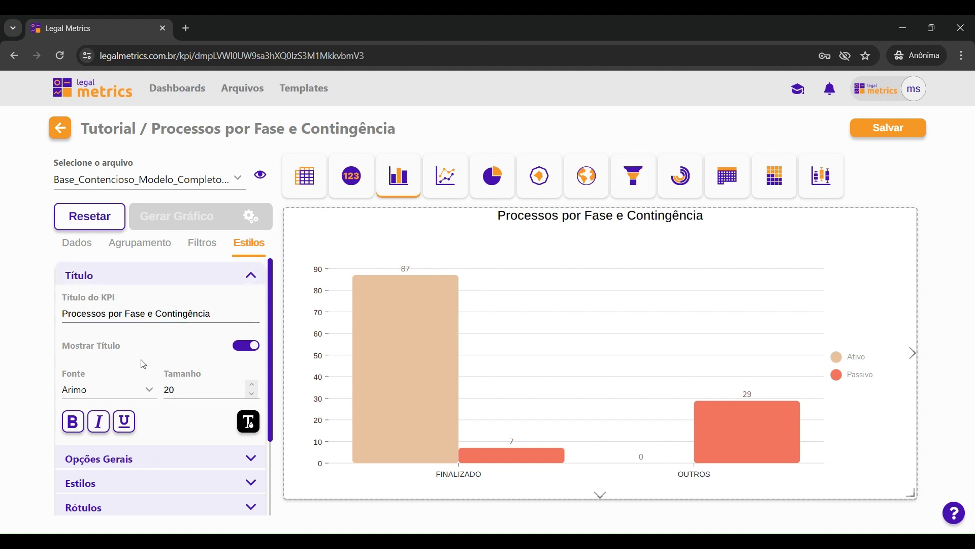
- Look over the title's font and size settings, and switch the title display off and back on
click(104, 390)
click(170, 358)
click(175, 390)
click(255, 348)
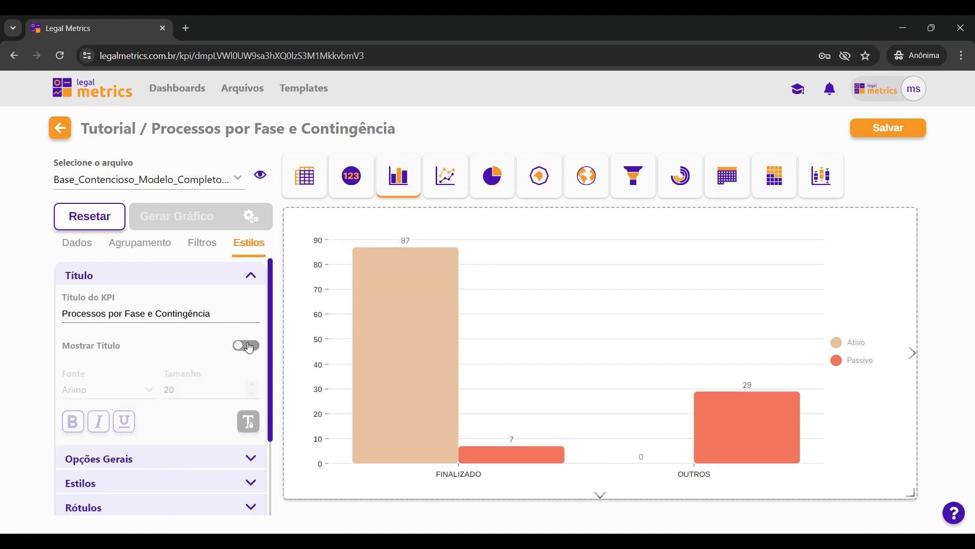
click(251, 347)
scroll(146, 351, down, 2)
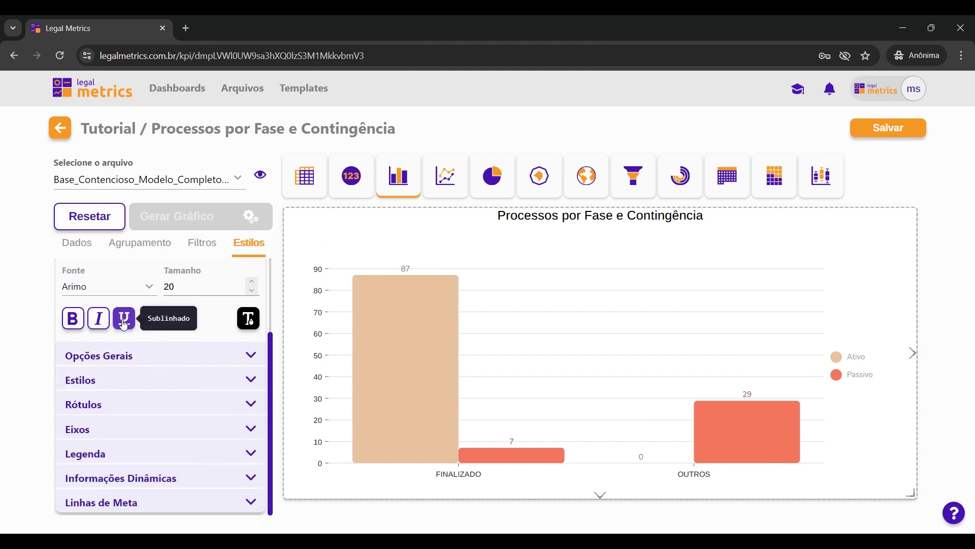
- Order the chart's fields by Valor Decrescente in the general style options
click(163, 364)
scroll(165, 365, down, 3)
scroll(168, 364, up, 2)
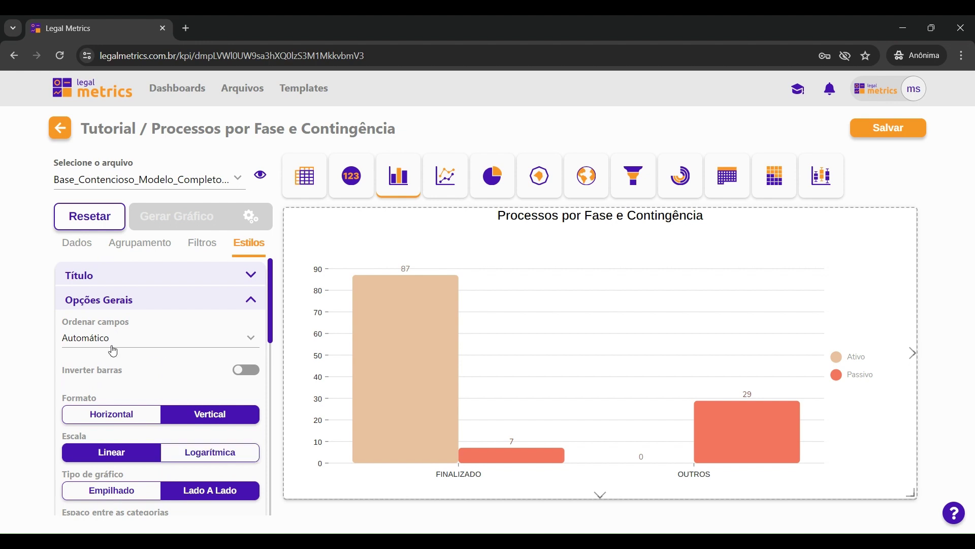
click(126, 339)
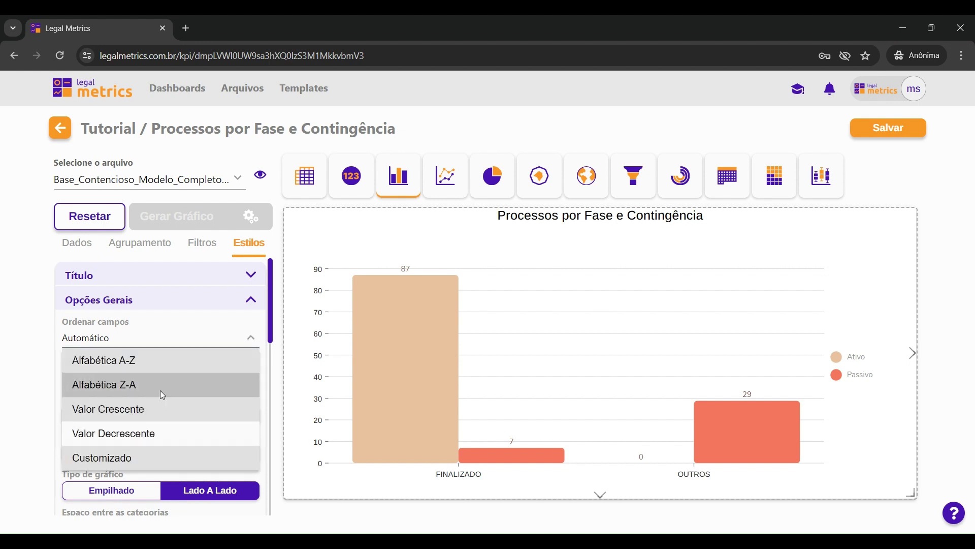
click(154, 440)
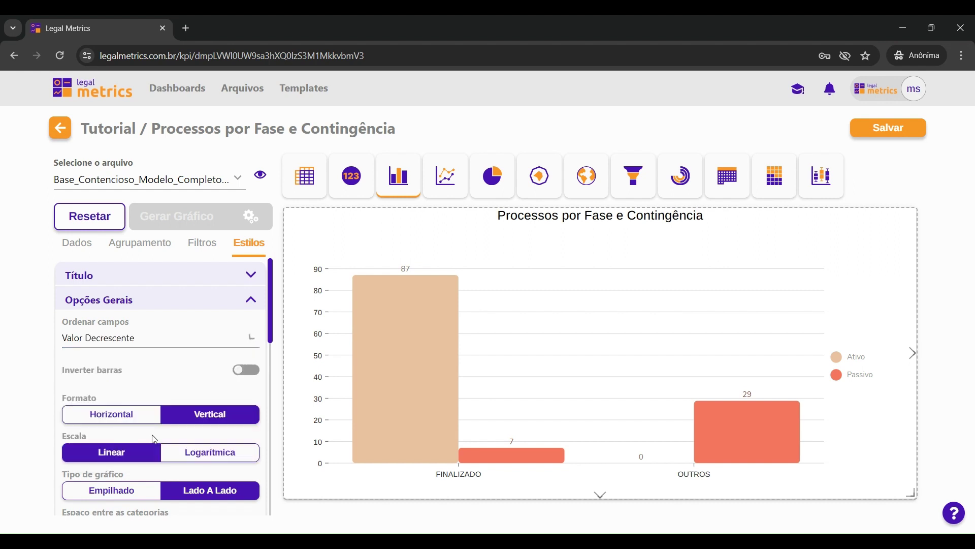
- Try the Inverter barras option and the Horizontal format, restoring uninverted bars and the Vertical format
scroll(128, 354, down, 1)
scroll(183, 363, up, 2)
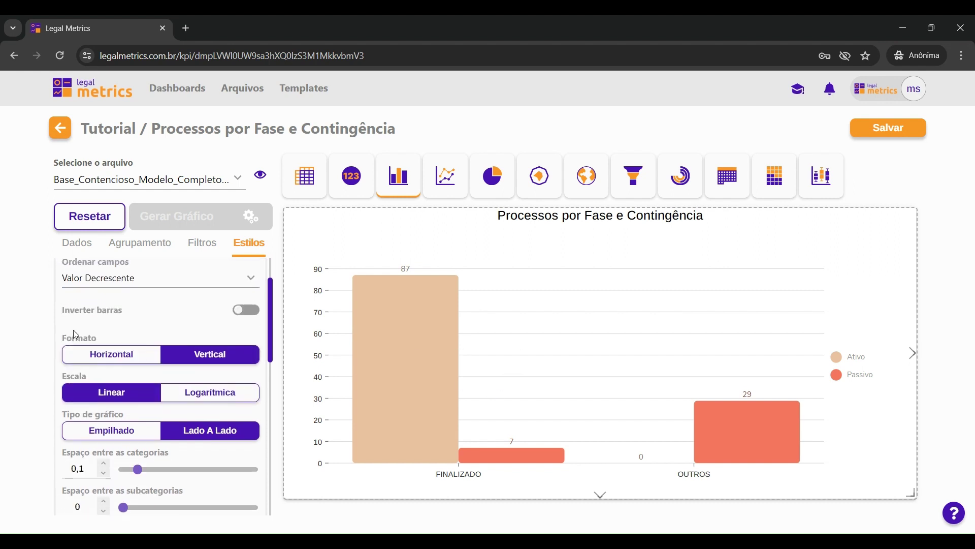
click(243, 375)
click(244, 376)
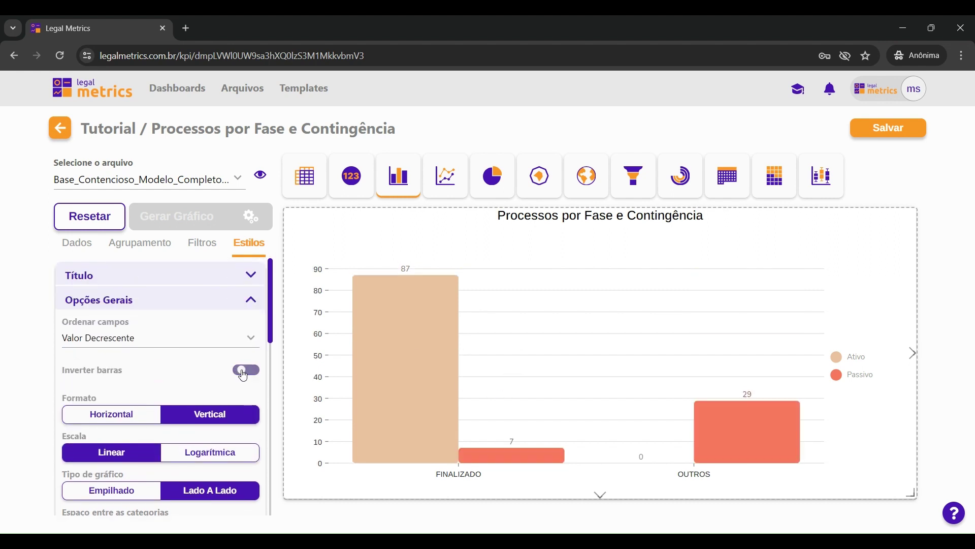
scroll(139, 371, down, 1)
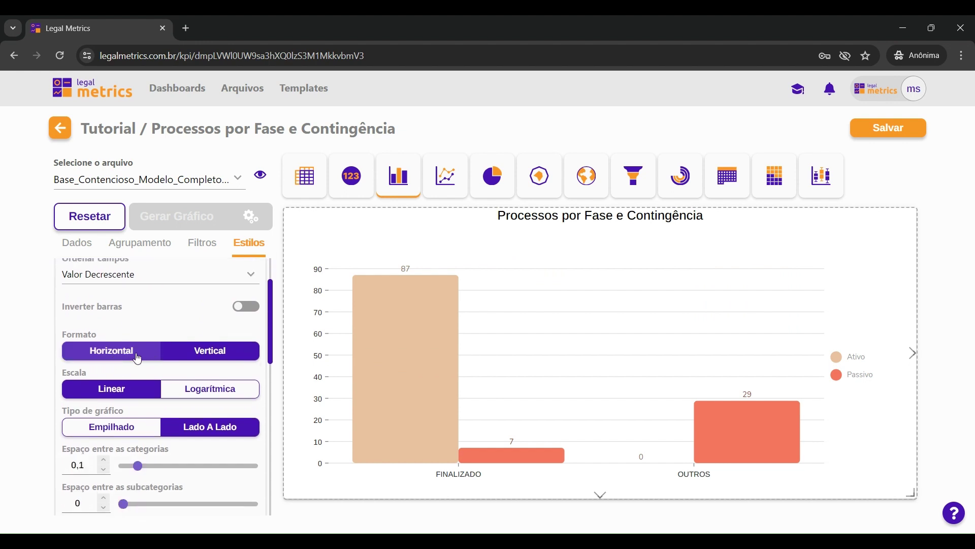
click(137, 356)
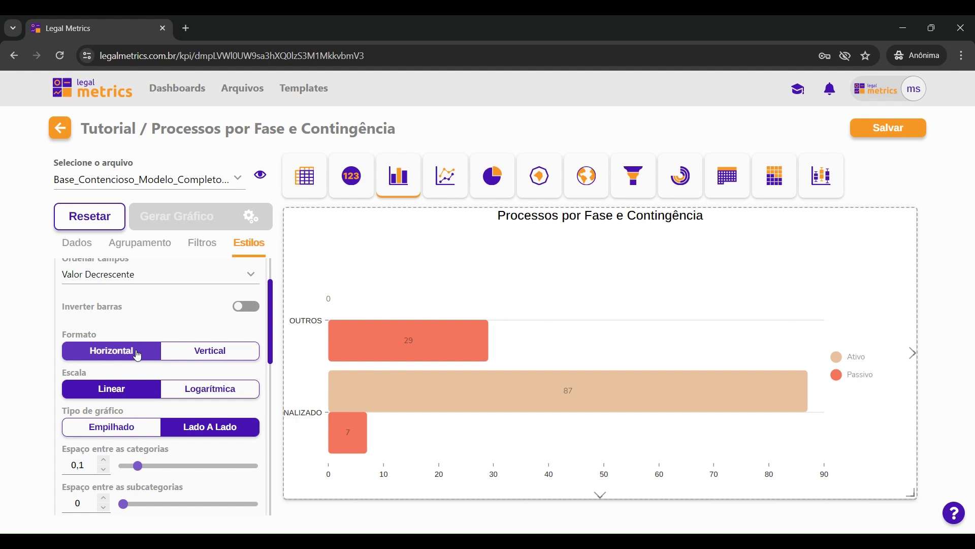
click(199, 356)
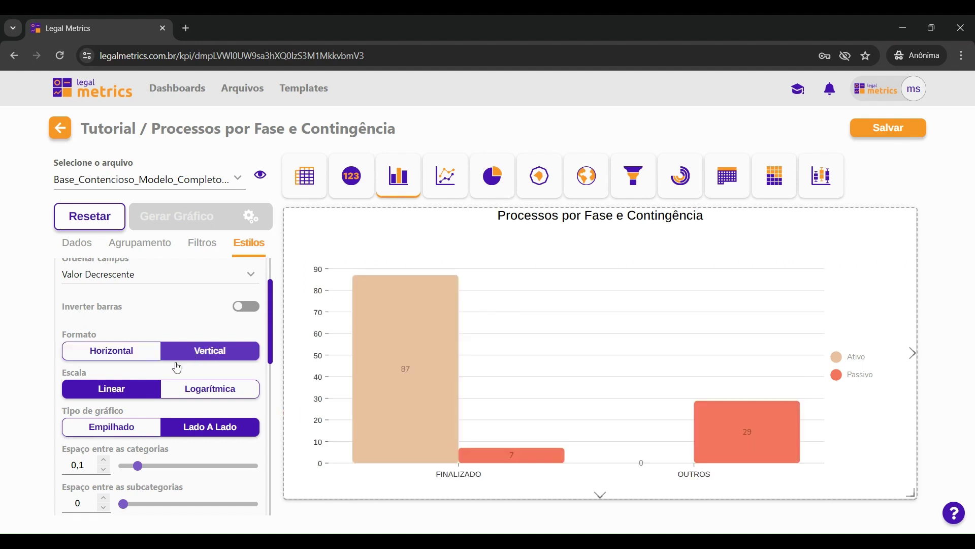
- Set the chart's scale to Logarítmica and its chart type to Empilhado
click(185, 395)
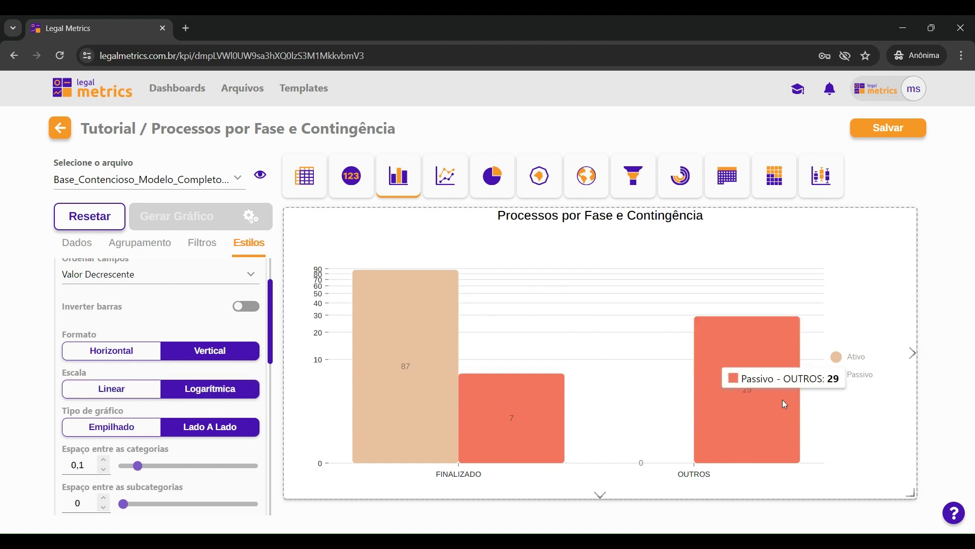
click(130, 431)
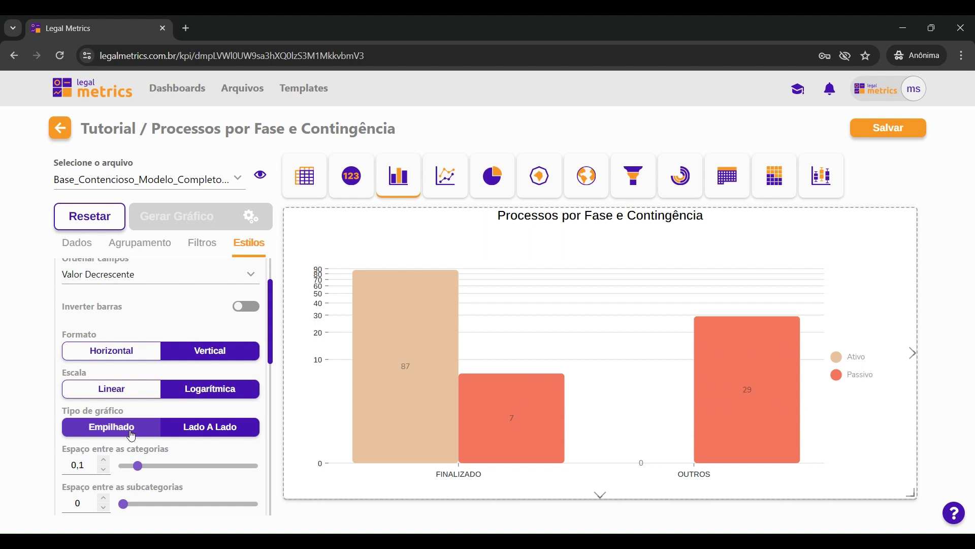
- Try the Empilhado chart type and a category spacing of 0,2, ending with Lado A Lado and a spacing of 0,1
click(131, 431)
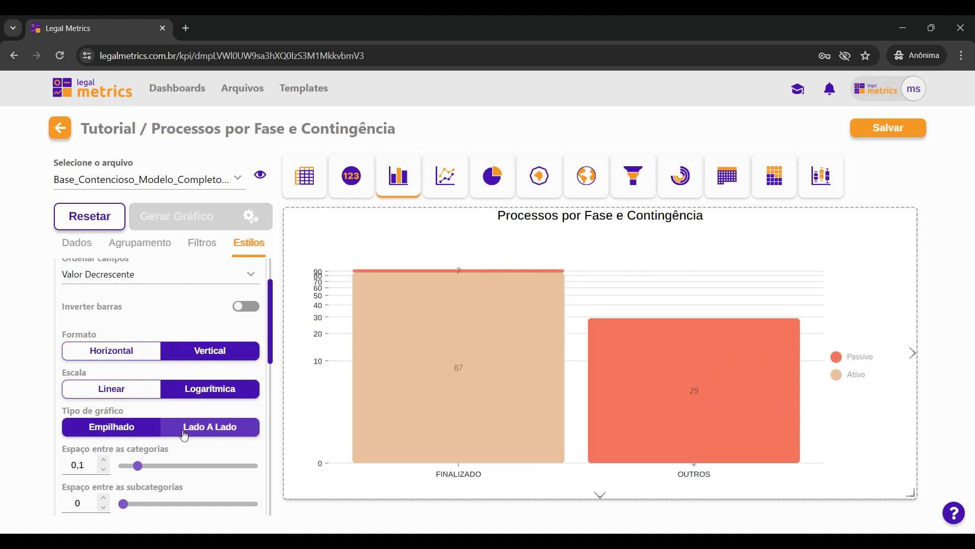
click(213, 429)
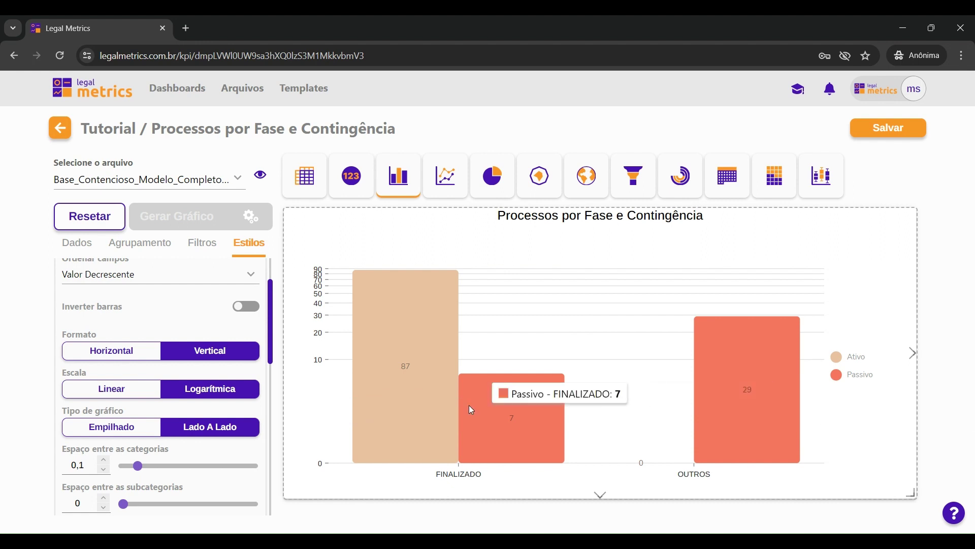
scroll(134, 391, down, 3)
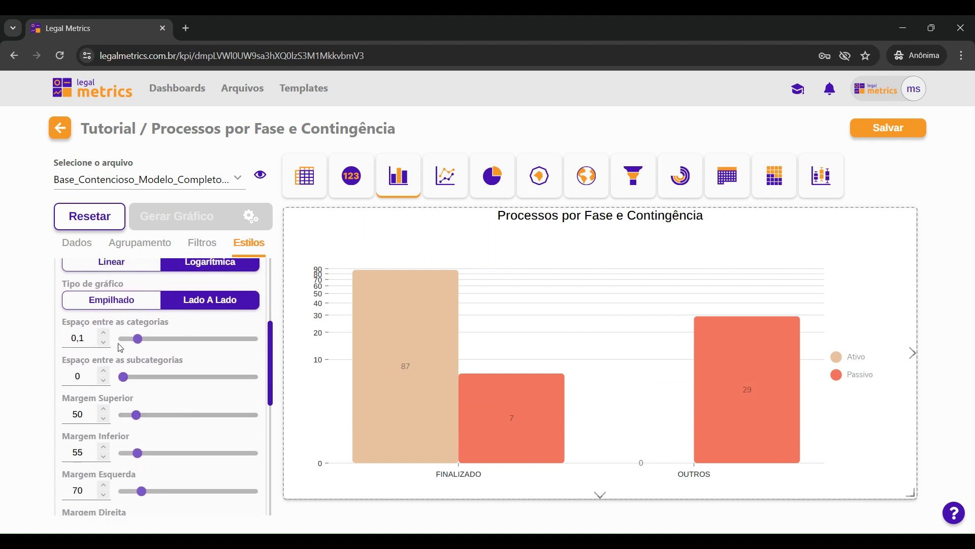
click(104, 333)
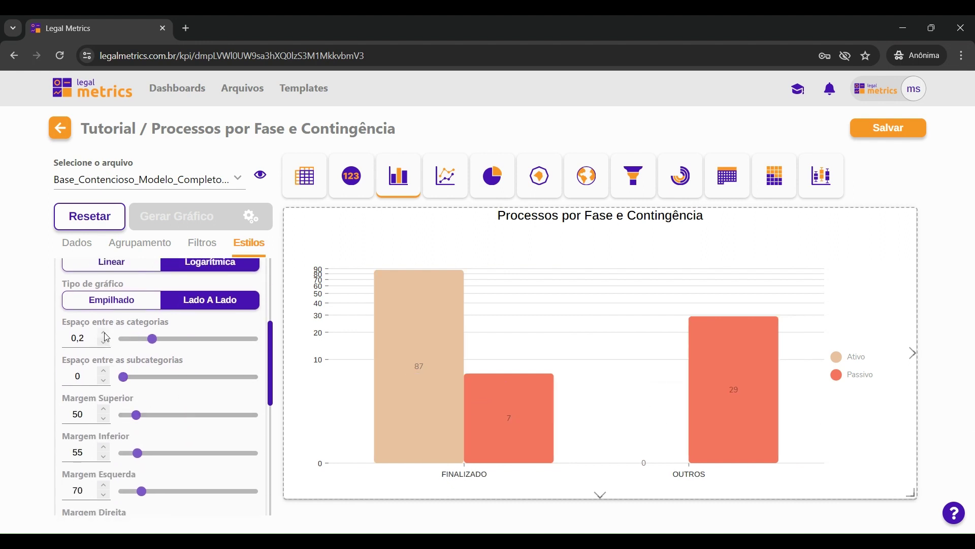
click(106, 343)
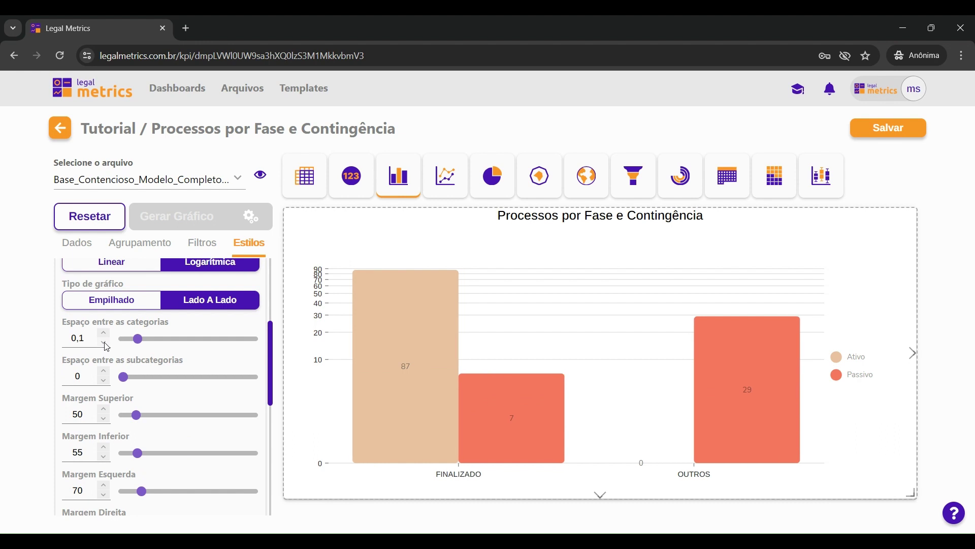
- Increase the spacing between subcategories to 6
click(104, 371)
click(105, 371)
click(105, 371)
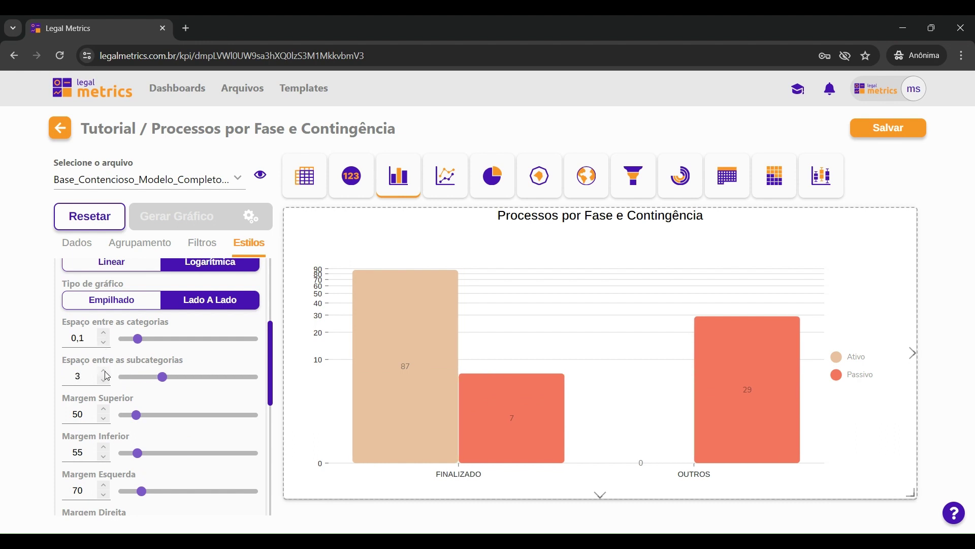
click(105, 371)
click(104, 371)
click(105, 371)
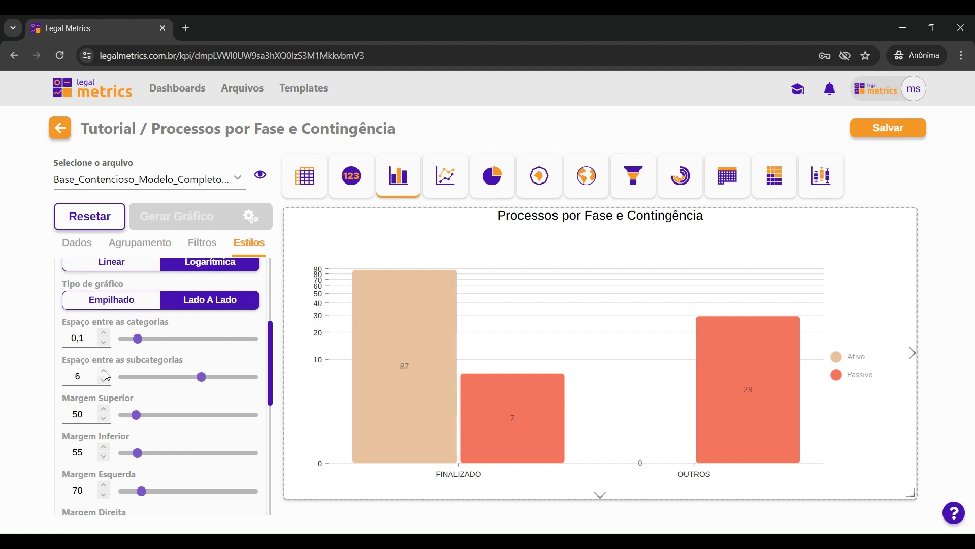
scroll(196, 405, down, 1)
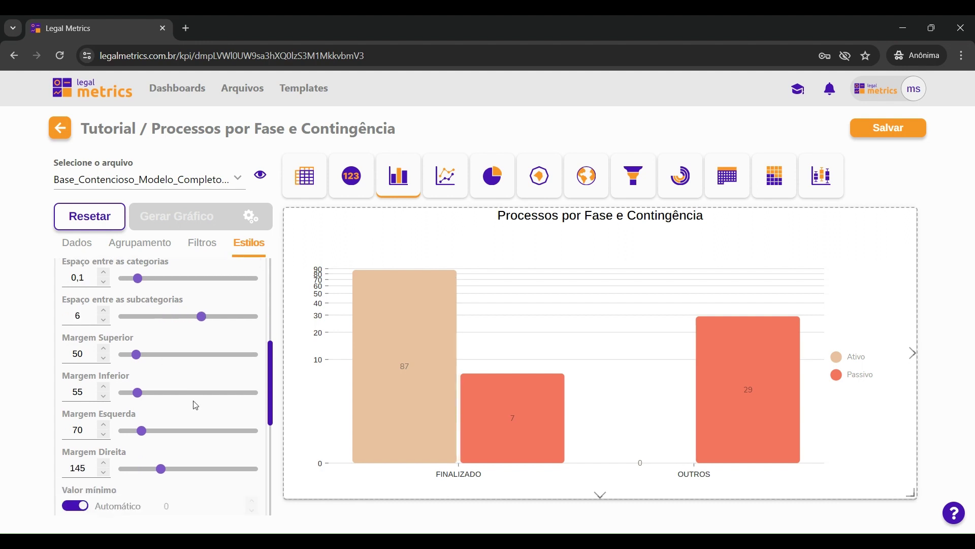
scroll(195, 404, up, 1)
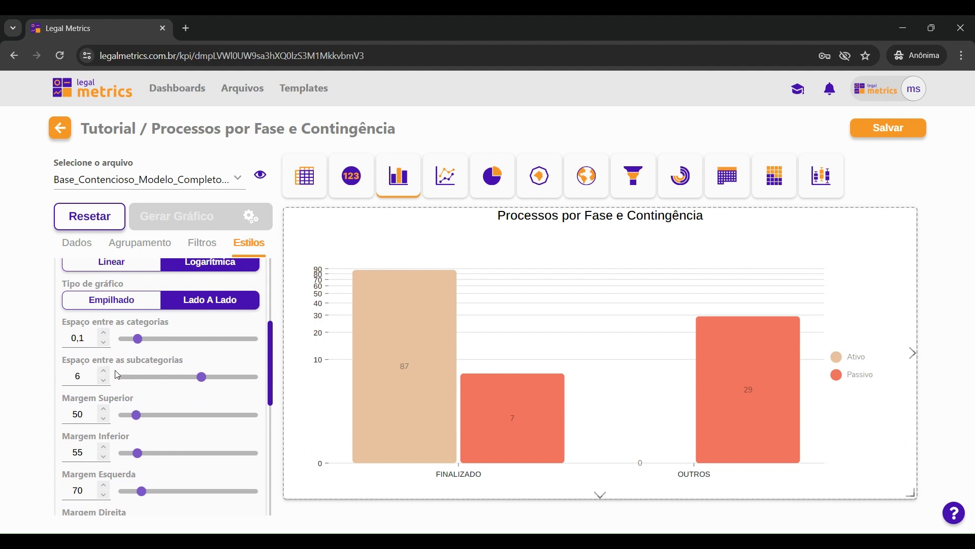
scroll(117, 375, down, 1)
scroll(118, 375, up, 1)
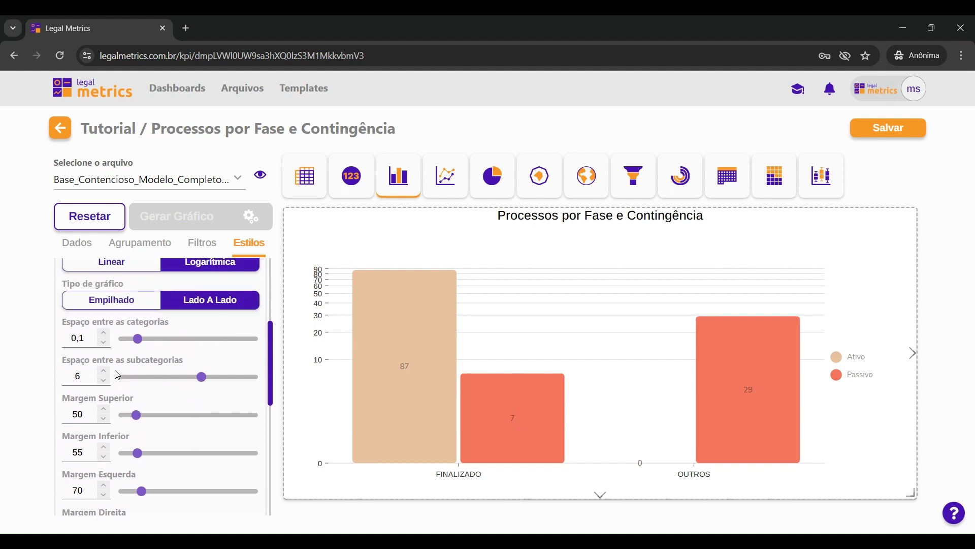
click(104, 334)
click(104, 346)
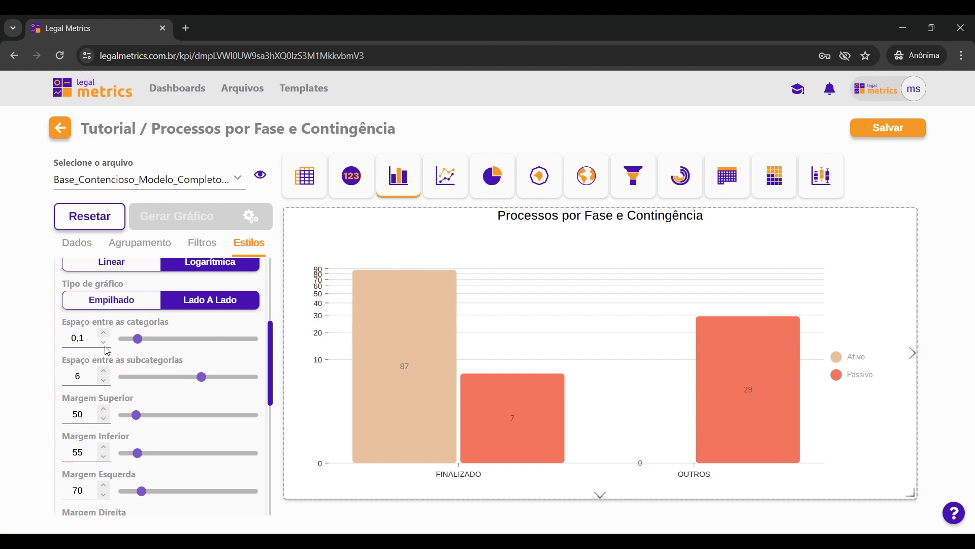
- Set the chart's top and bottom margins to 30 and its left margin to 20
double_click(91, 412)
text(30)
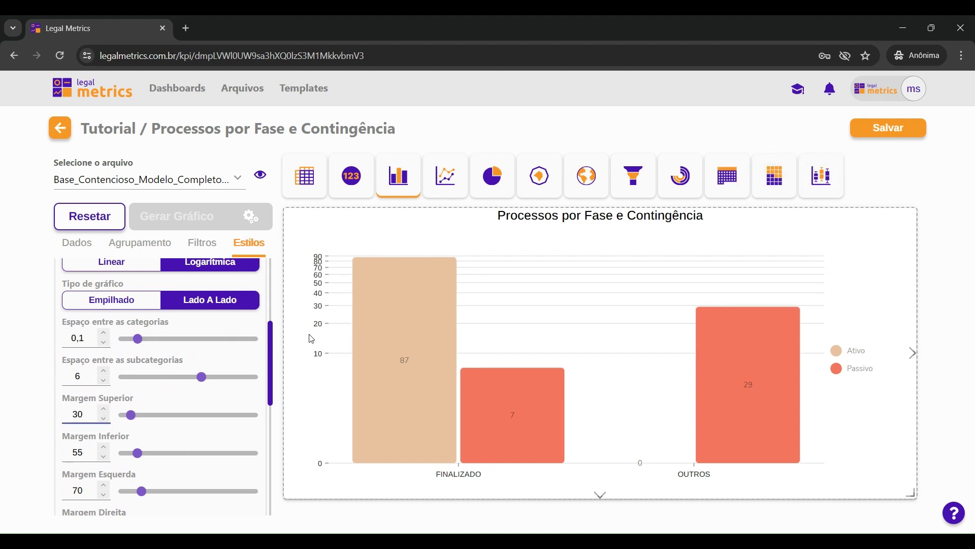
scroll(184, 367, down, 1)
double_click(89, 391)
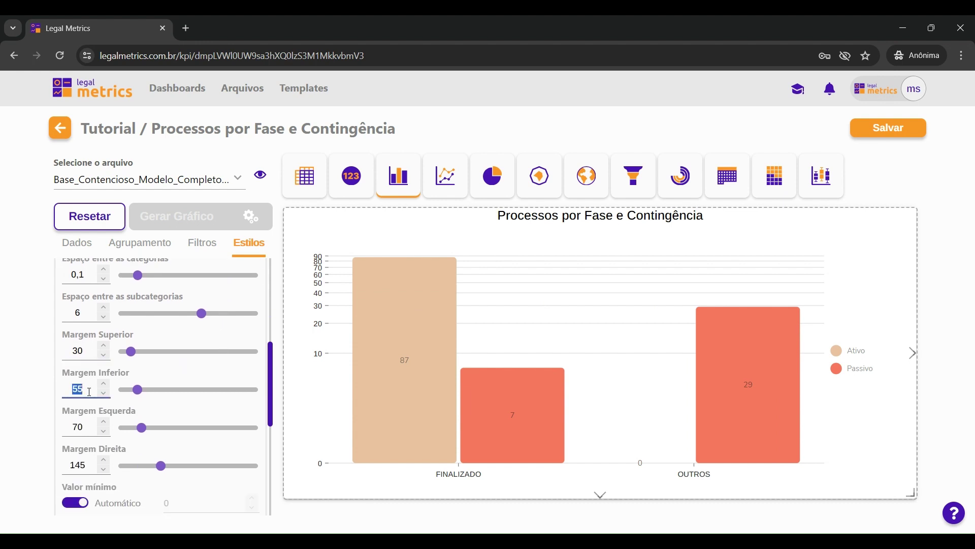
text(30)
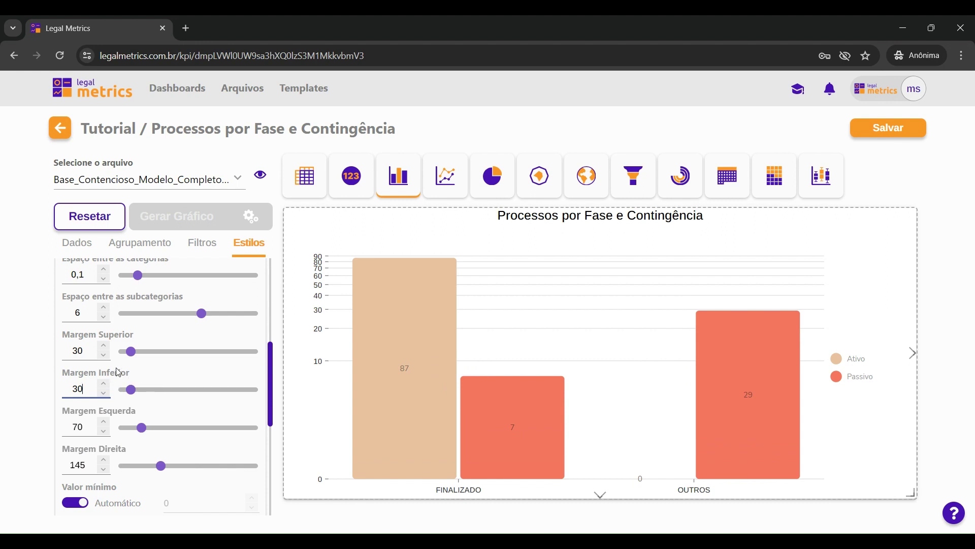
double_click(92, 428)
text(20)
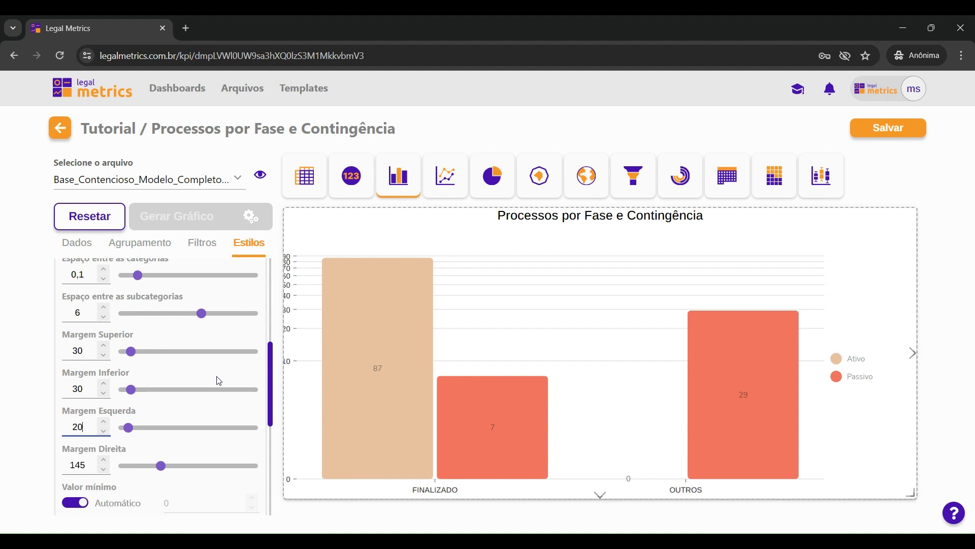
mouse_move(379, 369)
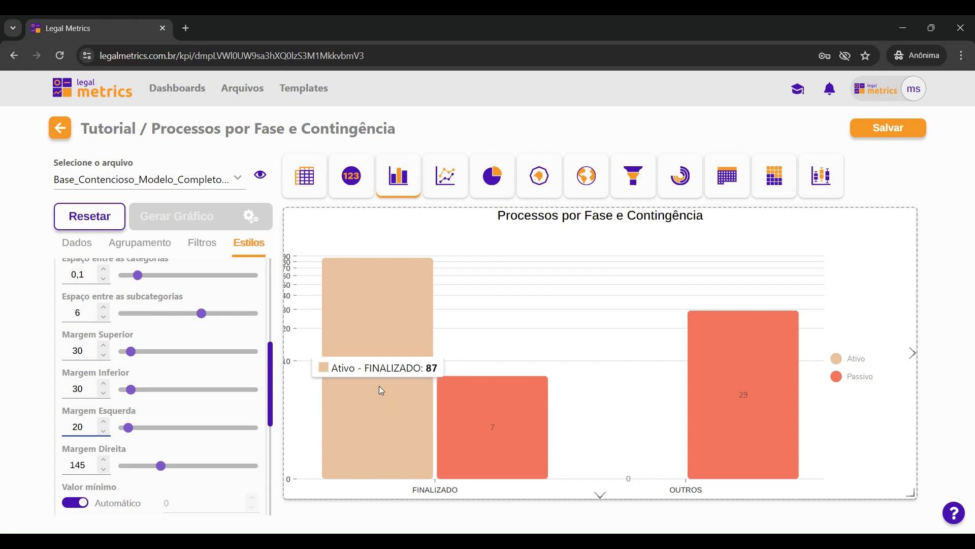
- Try the Percentual data format with the Categórico percentage option, and return the data format to Absoluto
scroll(115, 420, down, 1)
scroll(115, 419, down, 5)
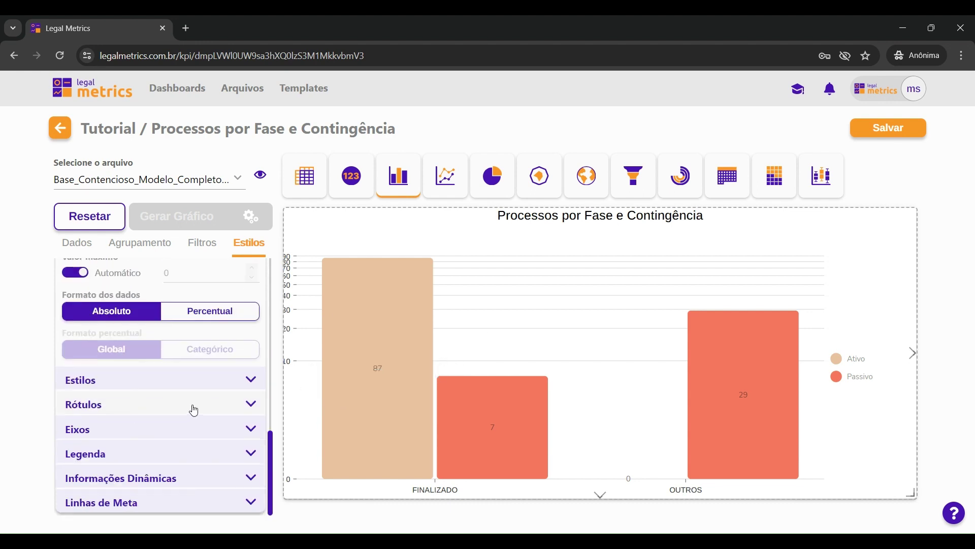
mouse_move(409, 388)
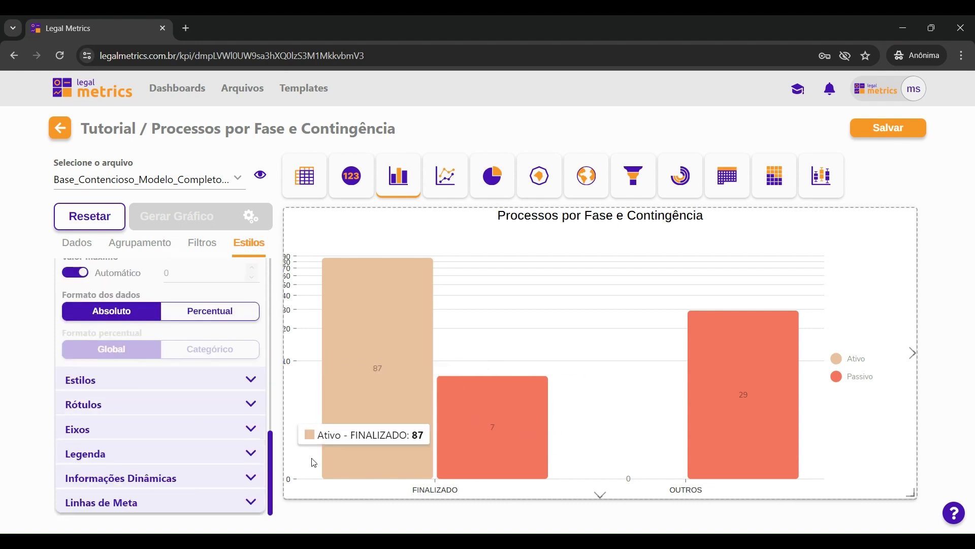
scroll(104, 406, up, 4)
scroll(104, 406, down, 1)
click(243, 439)
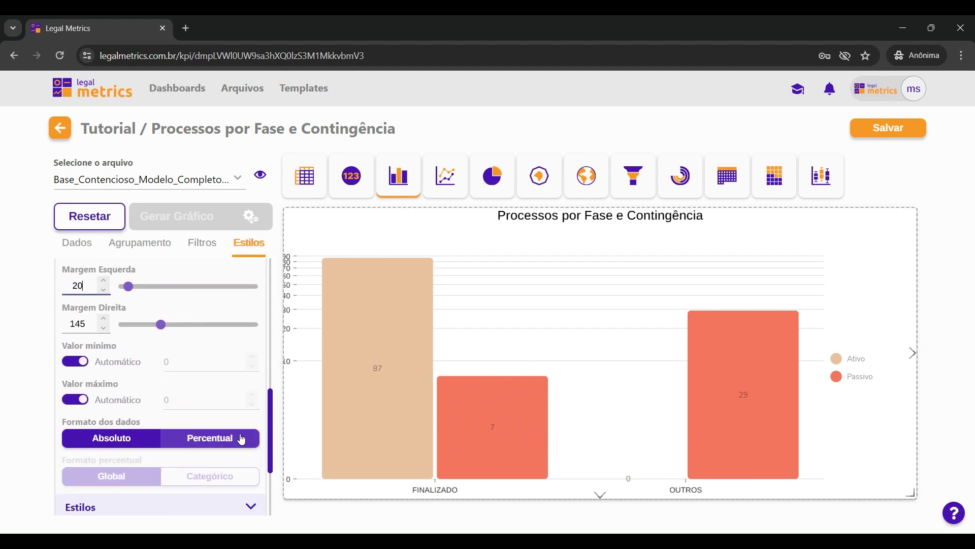
click(122, 437)
click(228, 443)
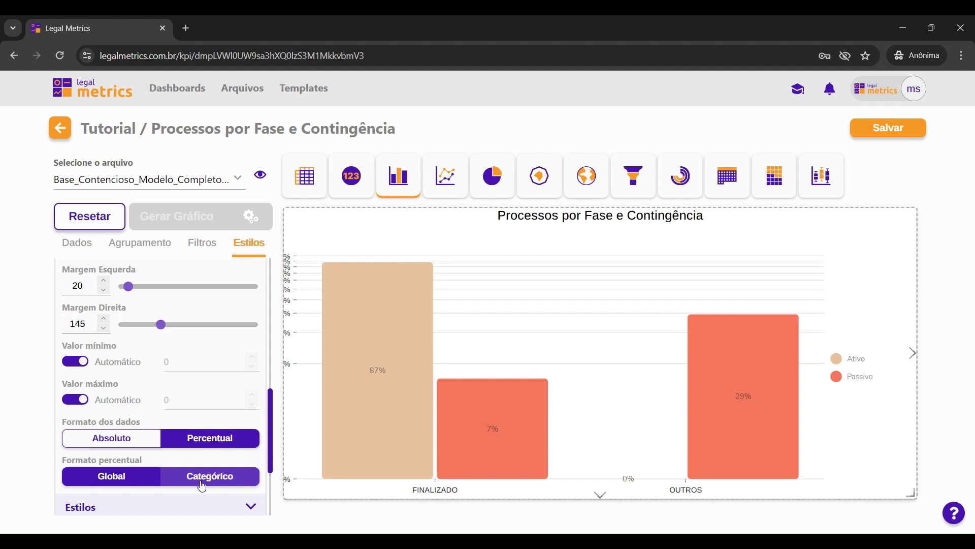
click(202, 486)
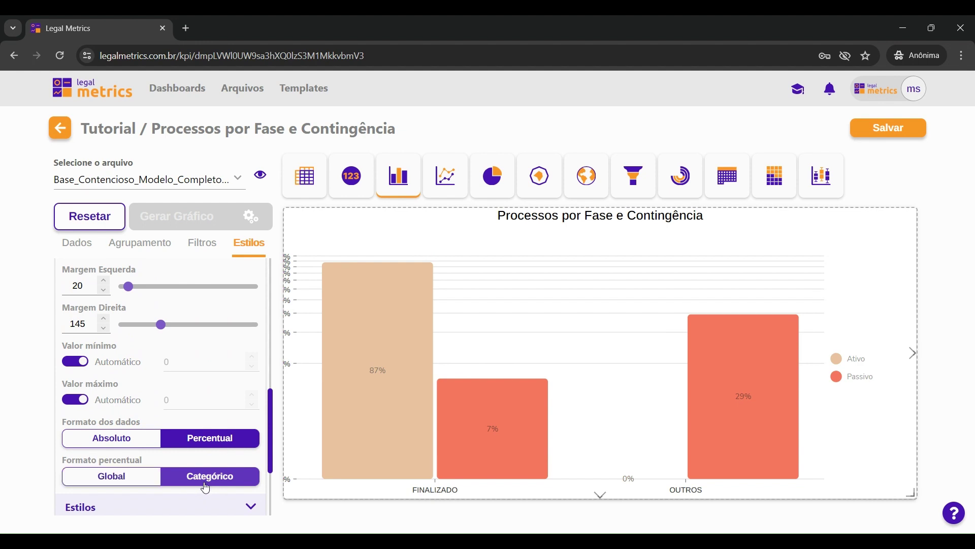
click(122, 446)
- Apply the Degradê colour palette in the chart's Estilos options and set its first colour to light purple a275fb
scroll(138, 416, down, 3)
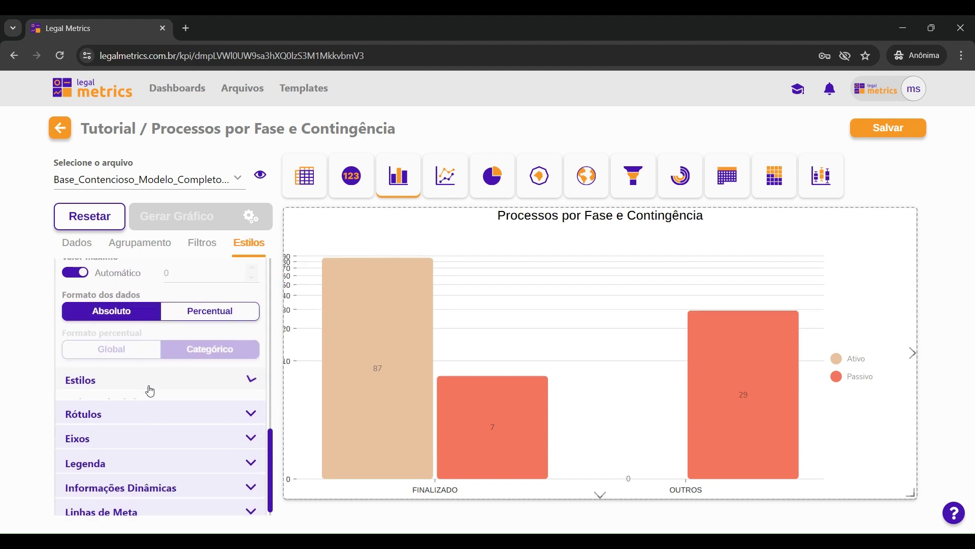
scroll(150, 396, up, 4)
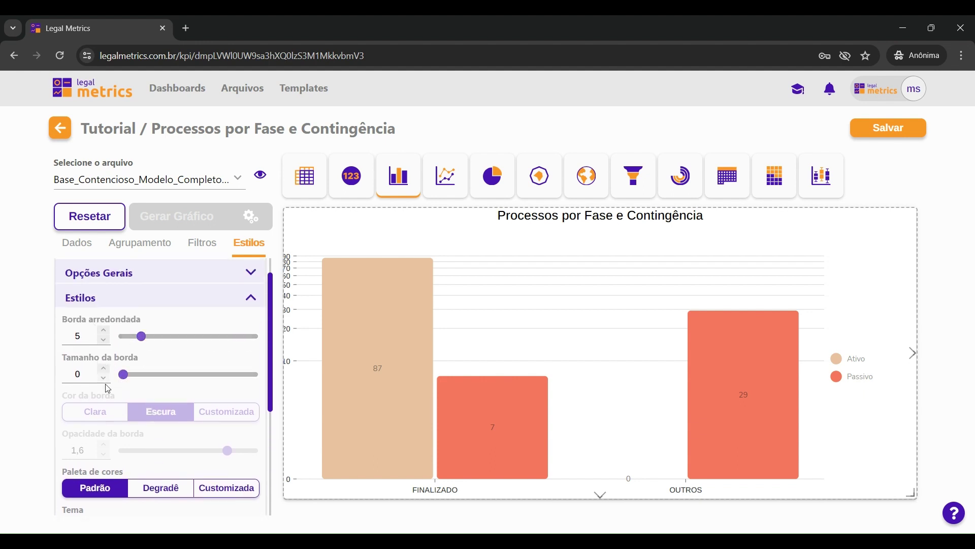
scroll(155, 376, down, 2)
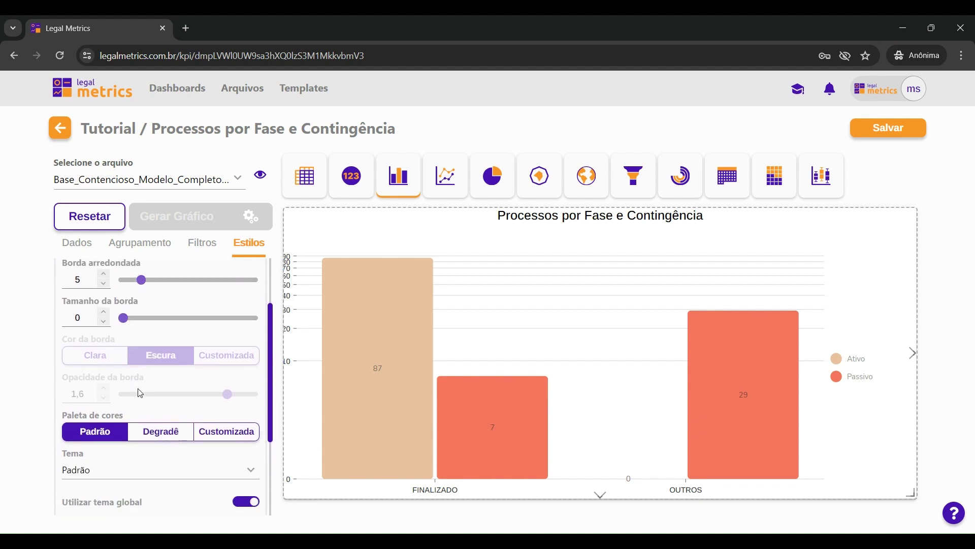
click(153, 424)
scroll(158, 402, down, 2)
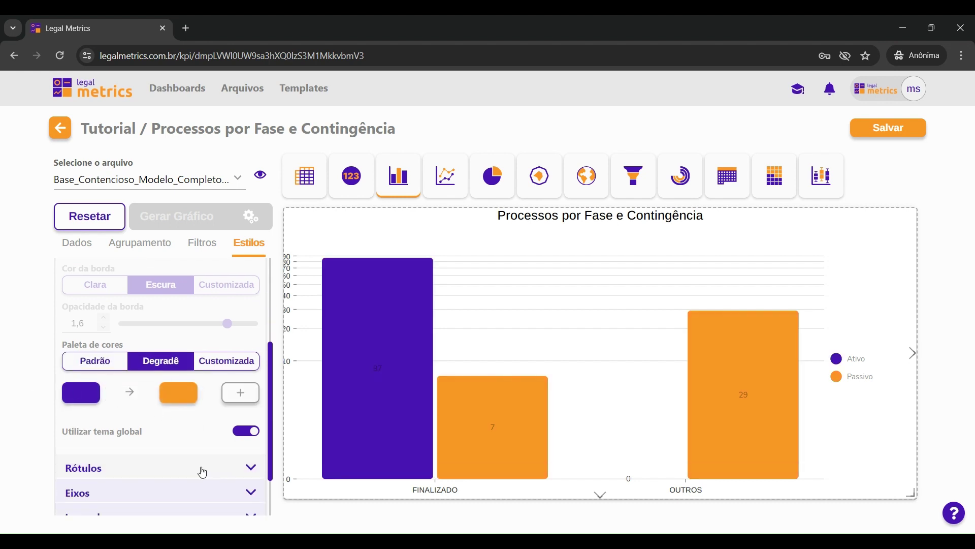
click(85, 394)
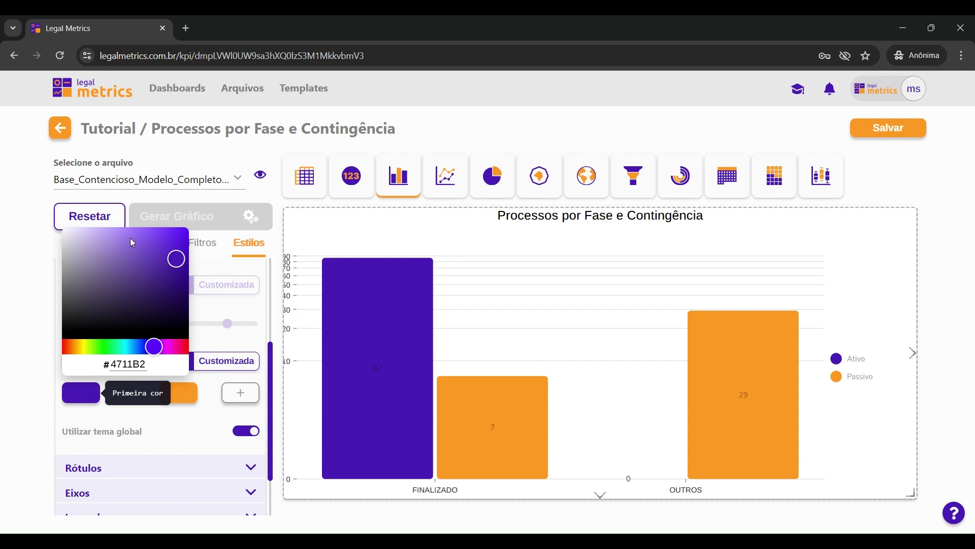
mouse_move(129, 229)
mouse_down()
mouse_move(89, 228)
mouse_move(181, 227)
mouse_move(91, 227)
mouse_move(132, 233)
mouse_up()
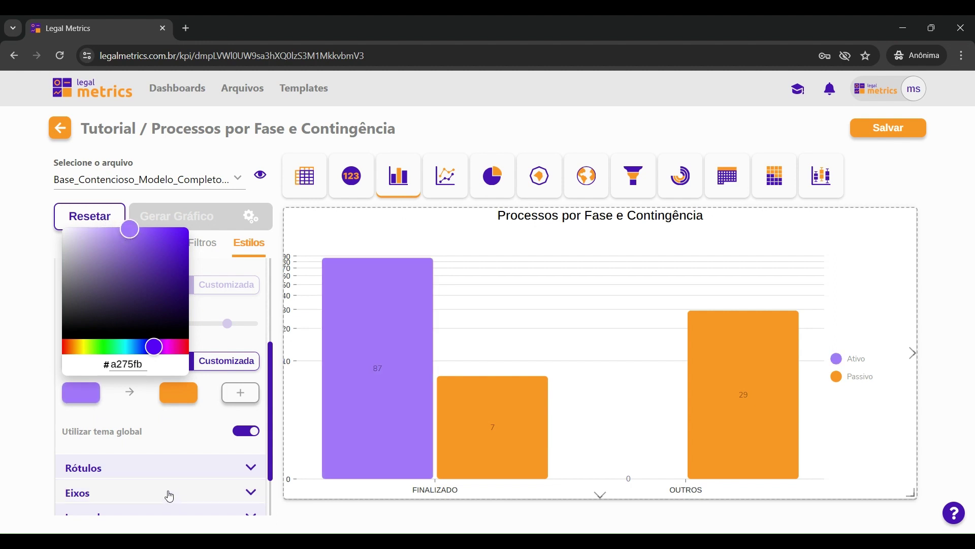
click(170, 428)
- Change the second colour of the Degradê palette from orange to grey
click(179, 392)
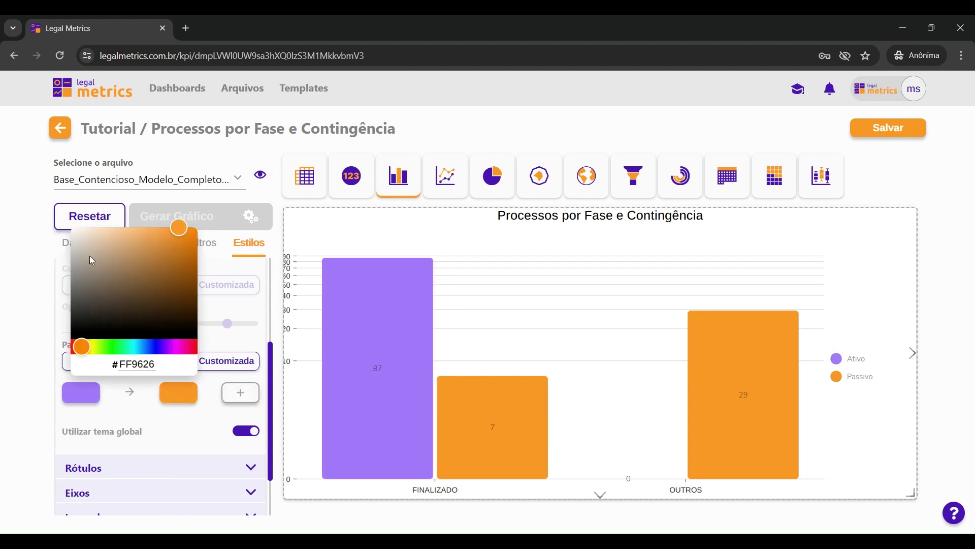
click(75, 285)
drag(76, 279, 75, 275)
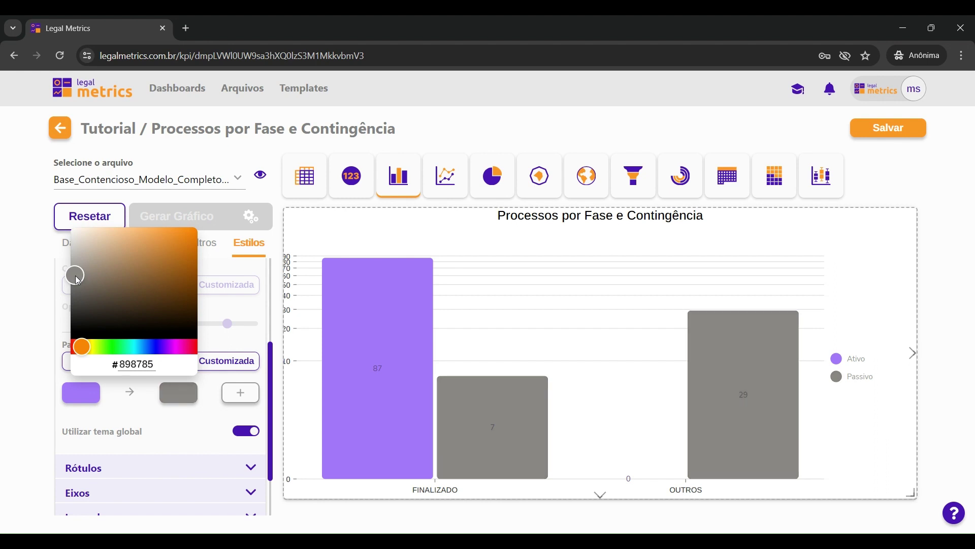
click(192, 428)
scroll(189, 424, down, 2)
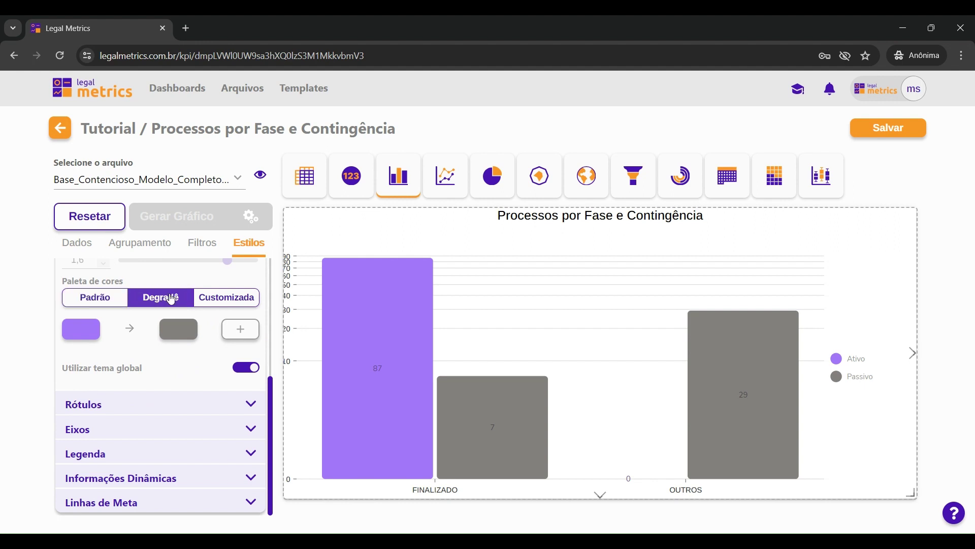
- Return the colour palette to Padrão and try the Distintas and Escuras themes before choosing Emparelhadas
click(99, 304)
click(130, 339)
click(118, 363)
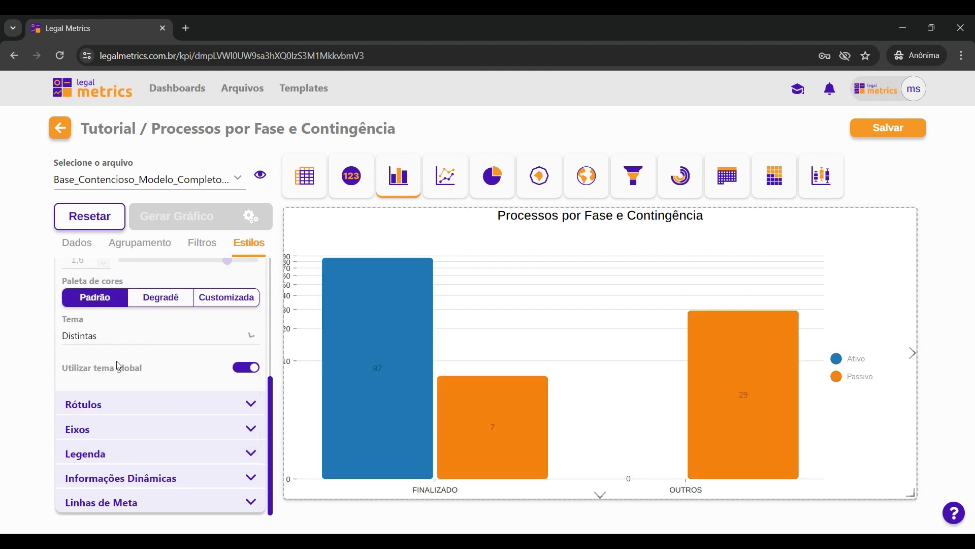
click(127, 341)
click(115, 405)
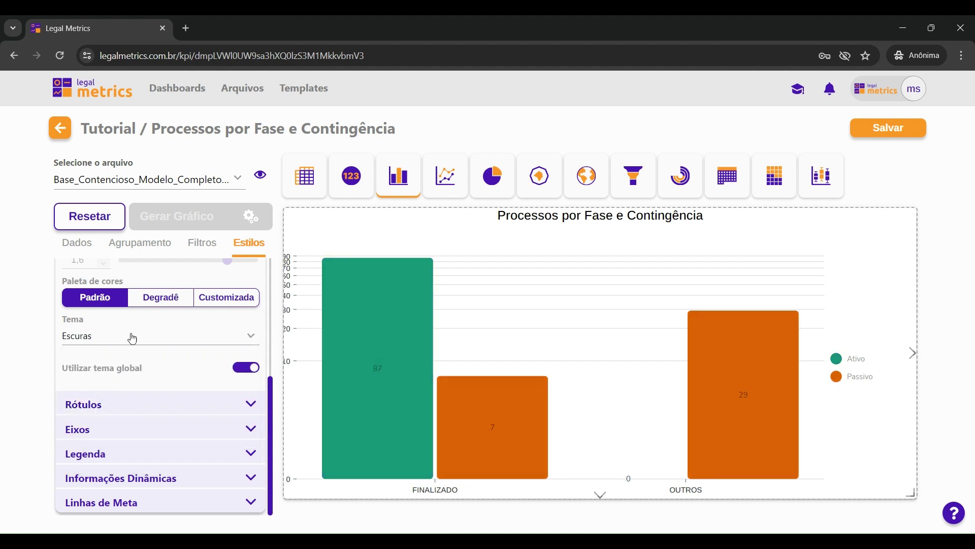
click(132, 338)
click(125, 430)
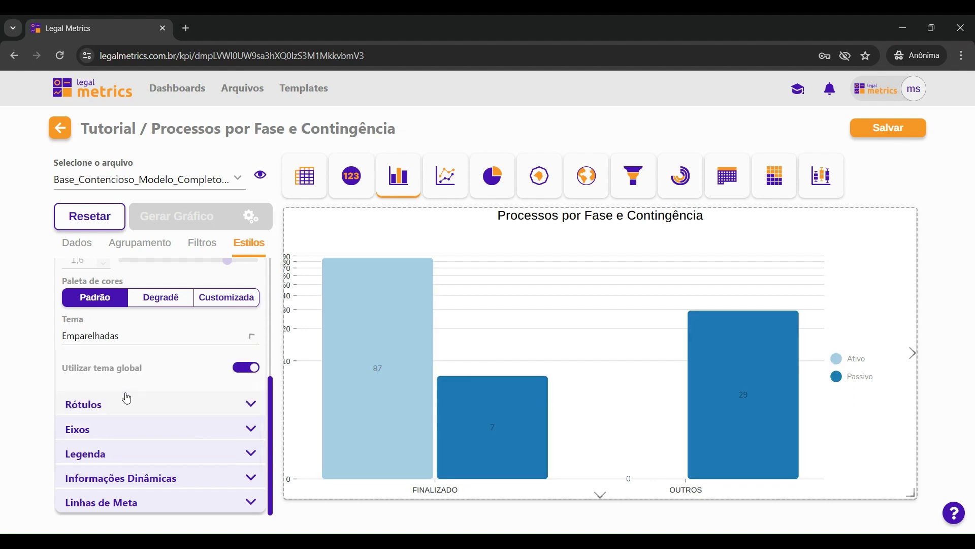
- Browse the colour themes and apply Vermelho → Cinza to the chart
click(135, 339)
scroll(117, 430, up, 2)
scroll(127, 396, down, 2)
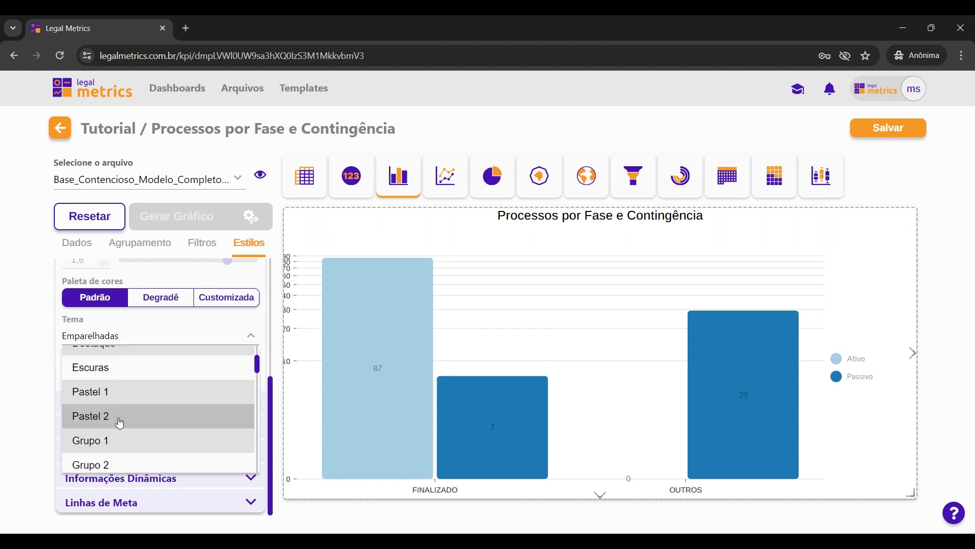
scroll(120, 414, down, 1)
scroll(124, 417, up, 3)
scroll(125, 413, down, 4)
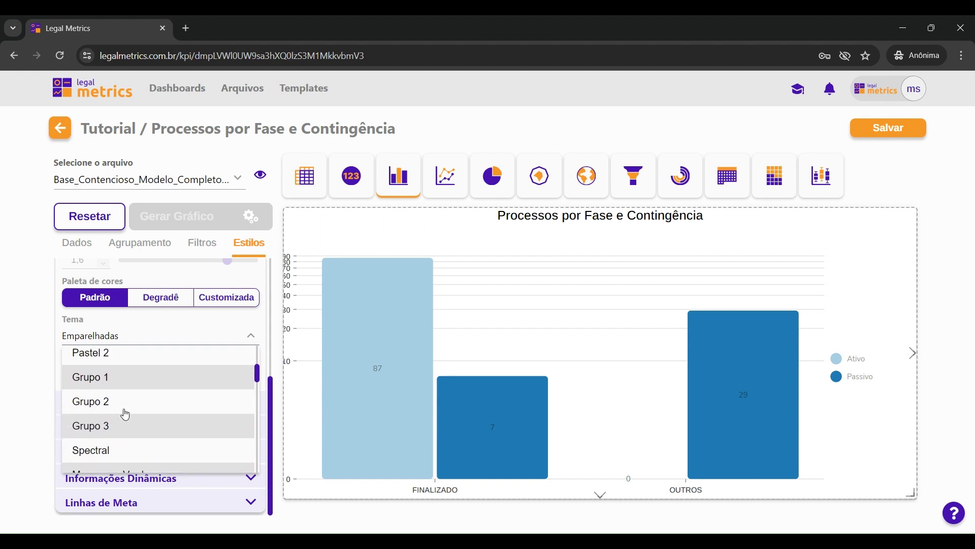
scroll(126, 413, down, 3)
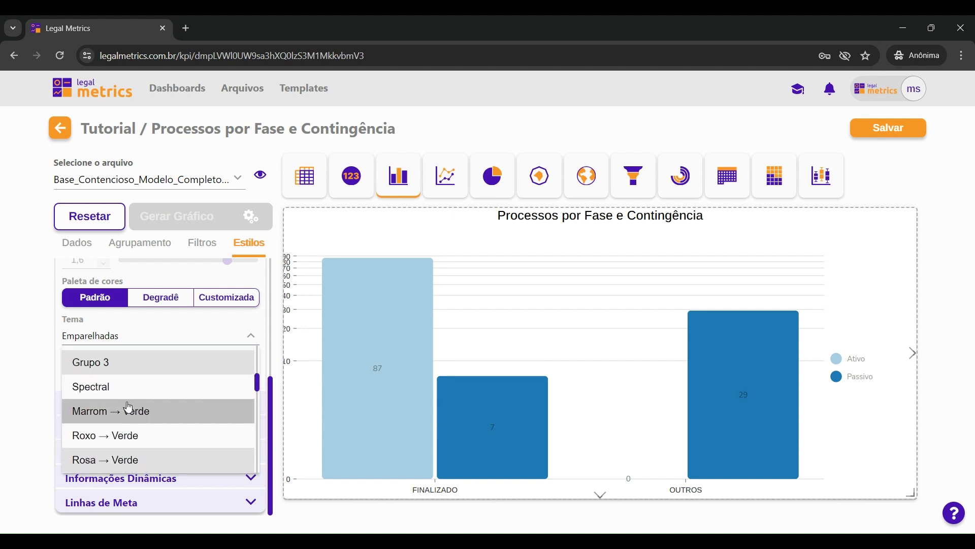
scroll(127, 421, down, 3)
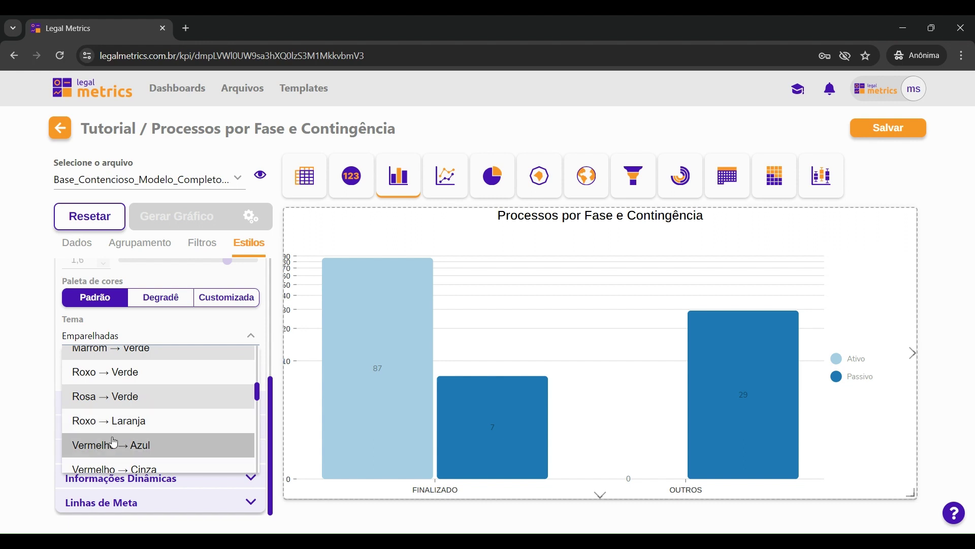
scroll(133, 445, down, 3)
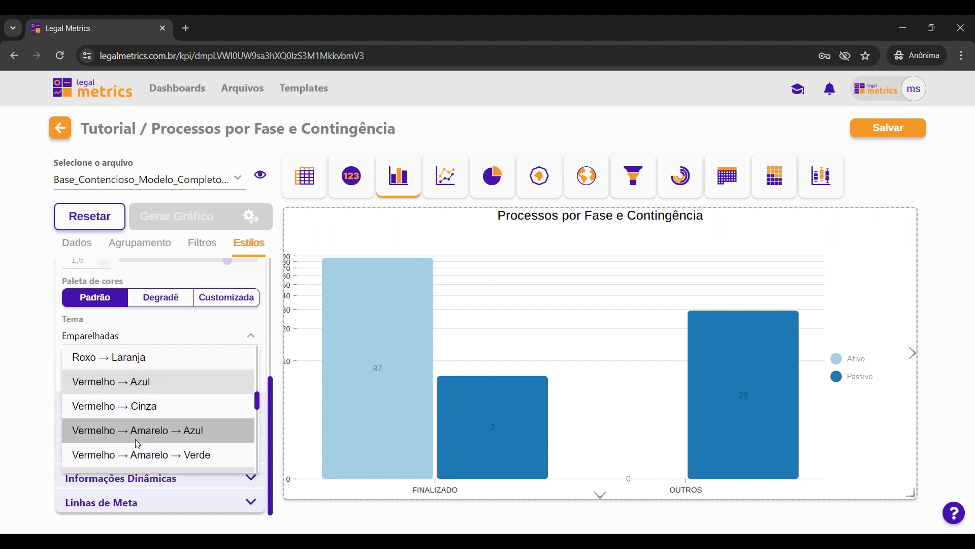
click(145, 406)
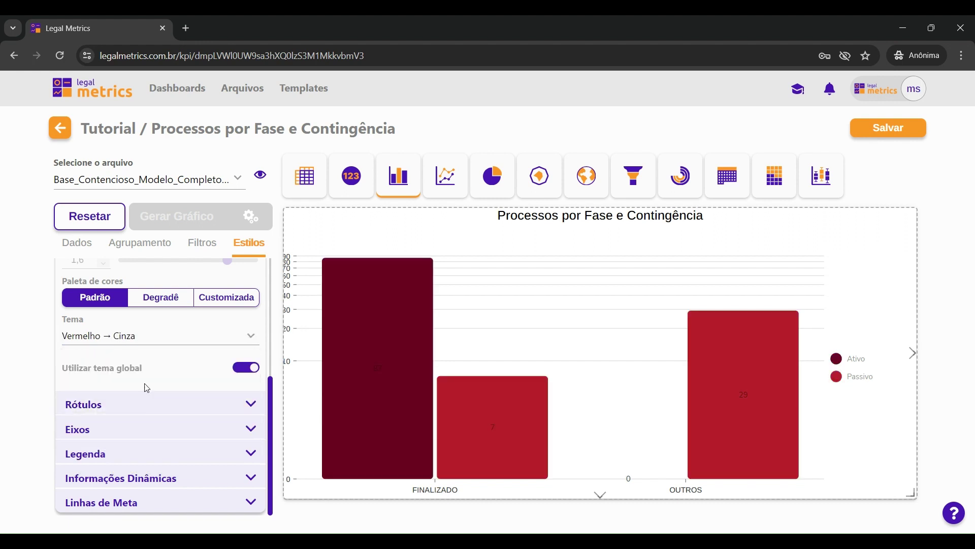
- Try the Vermelho → Azul theme before choosing the Destaque theme for the chart
click(118, 342)
scroll(127, 408, down, 5)
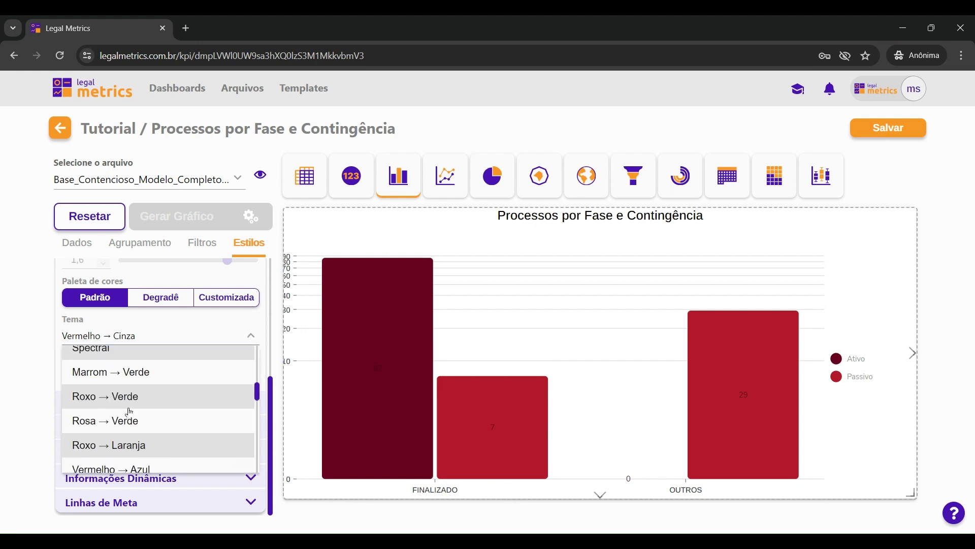
scroll(165, 394, down, 3)
scroll(157, 394, up, 3)
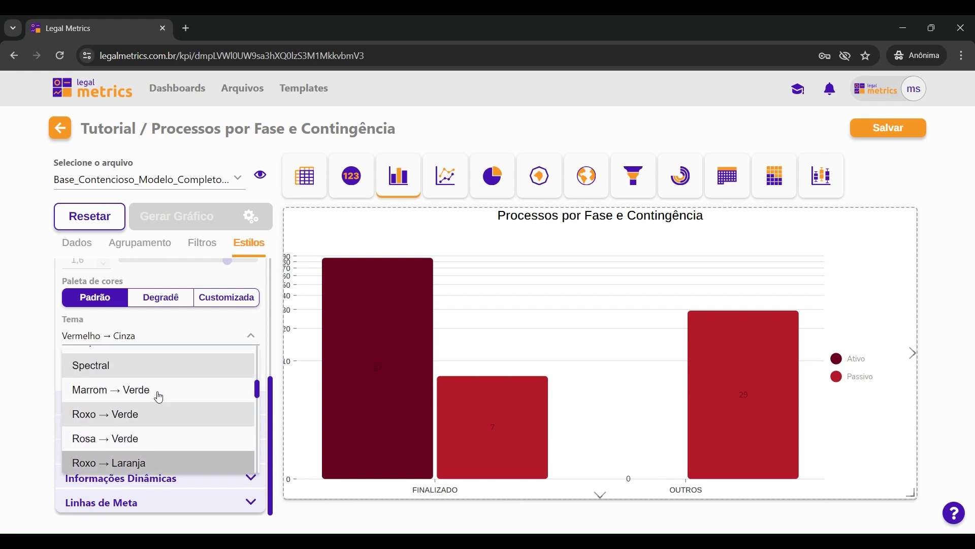
scroll(159, 398, down, 3)
click(148, 406)
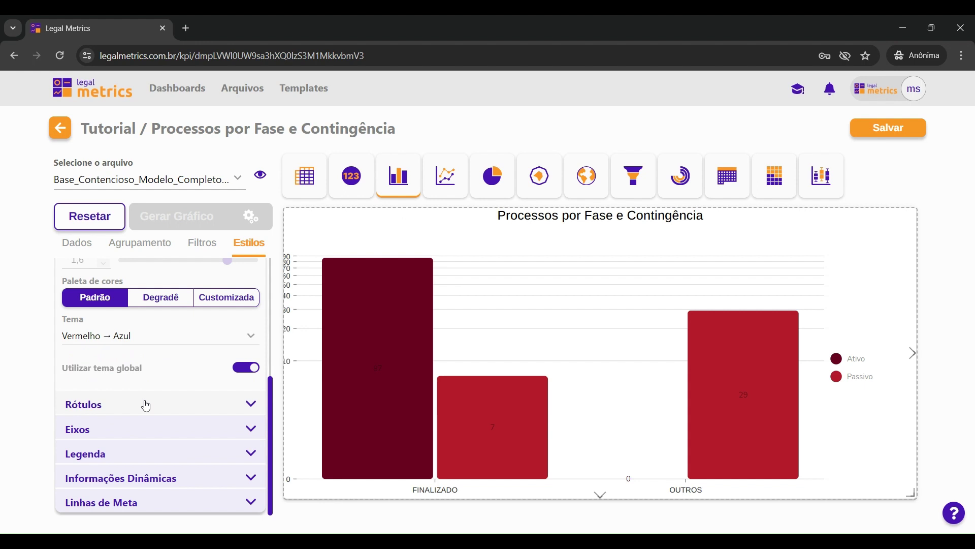
click(176, 343)
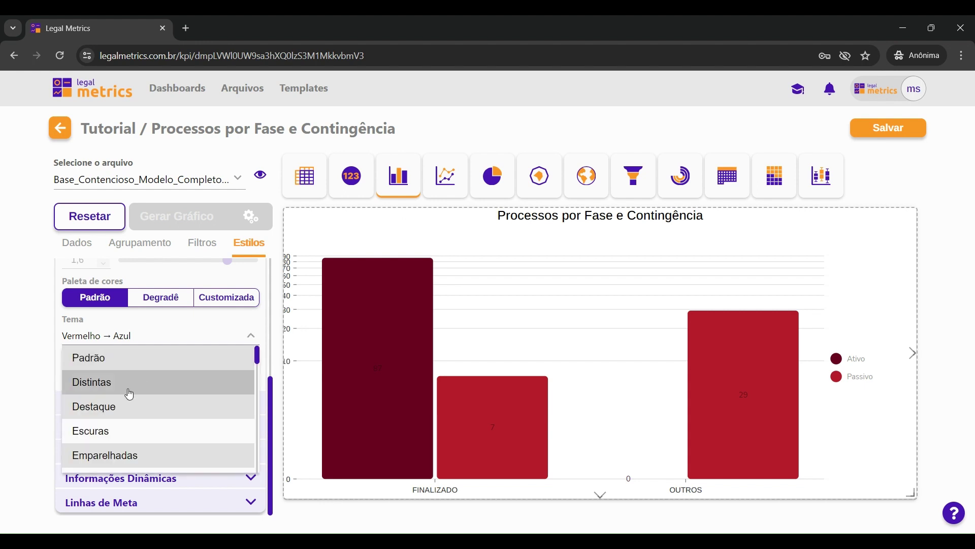
click(124, 404)
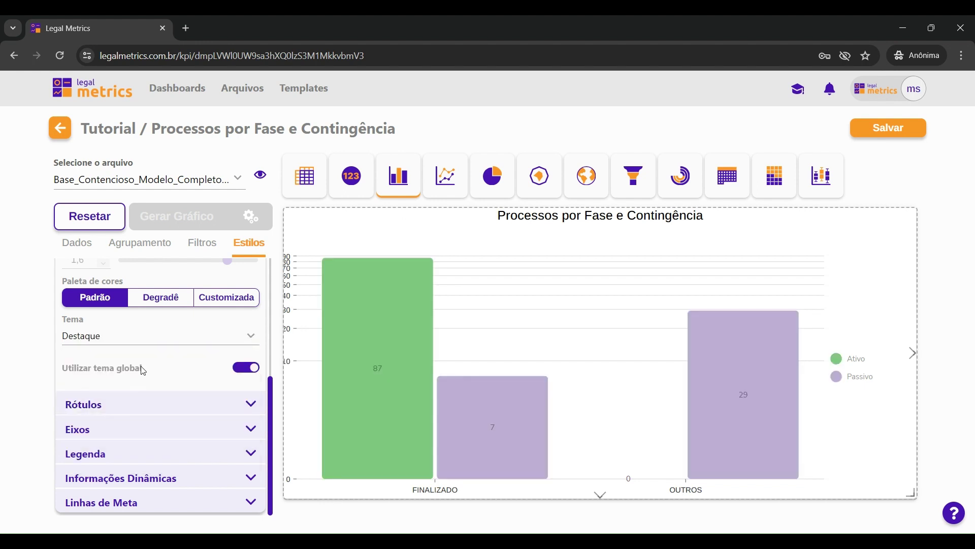
- Try the Customizada colour palette and return the palette to Padrão
scroll(117, 353, up, 1)
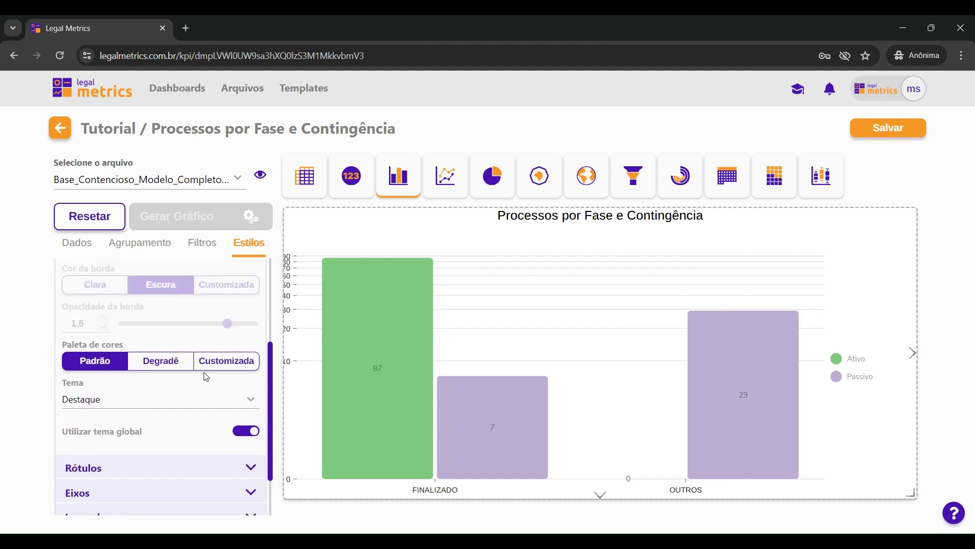
click(227, 361)
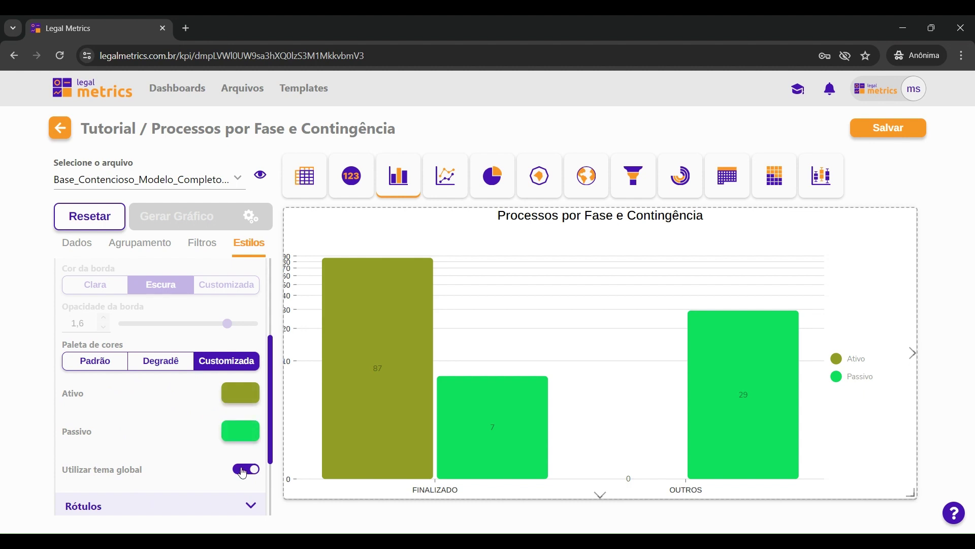
click(102, 366)
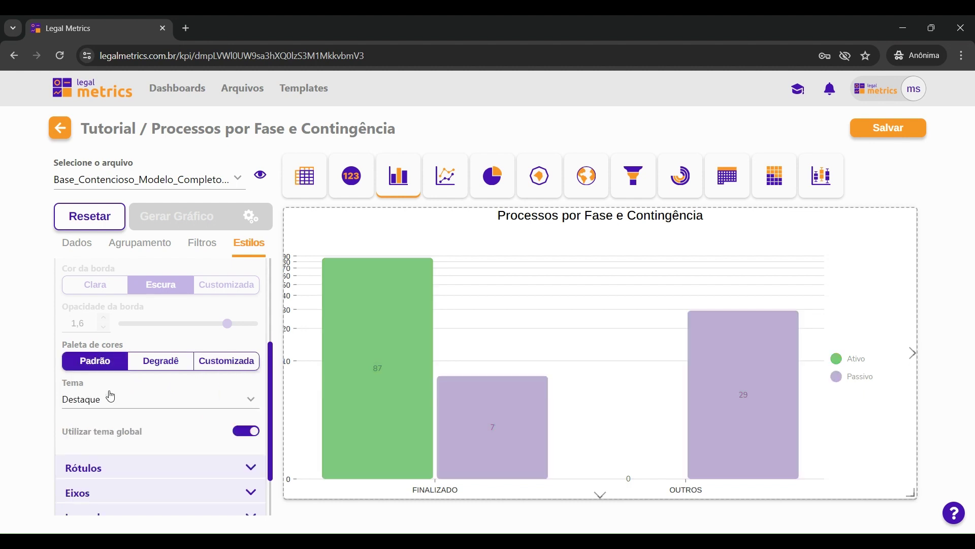
- In the Rótulos options, set the data label colour to Customizada with white ffffff
scroll(109, 396, down, 2)
click(121, 405)
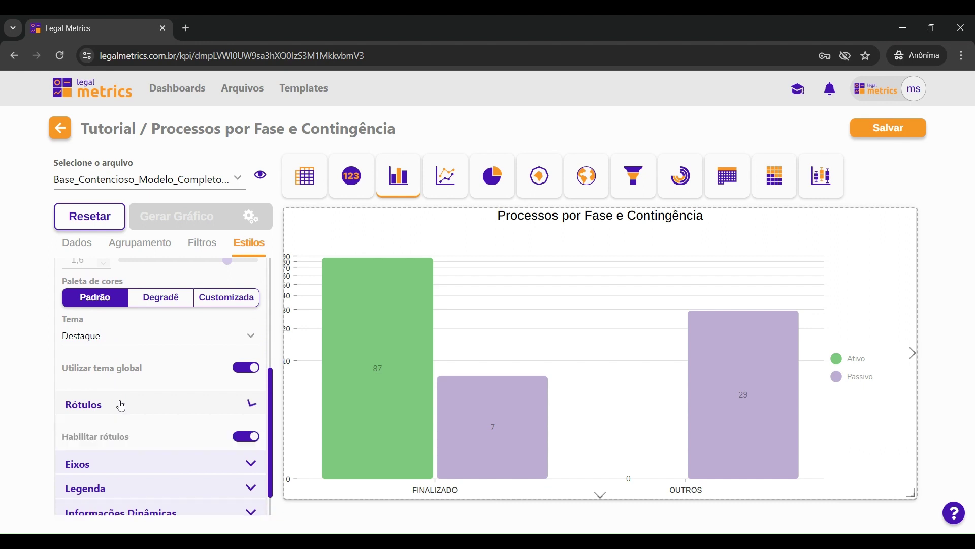
scroll(120, 414, up, 5)
scroll(203, 466, down, 2)
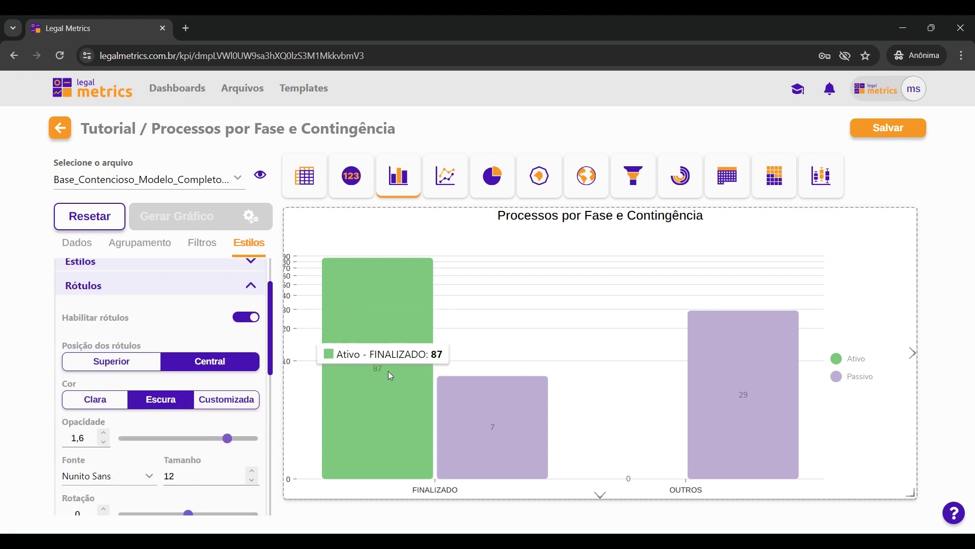
scroll(238, 404, down, 2)
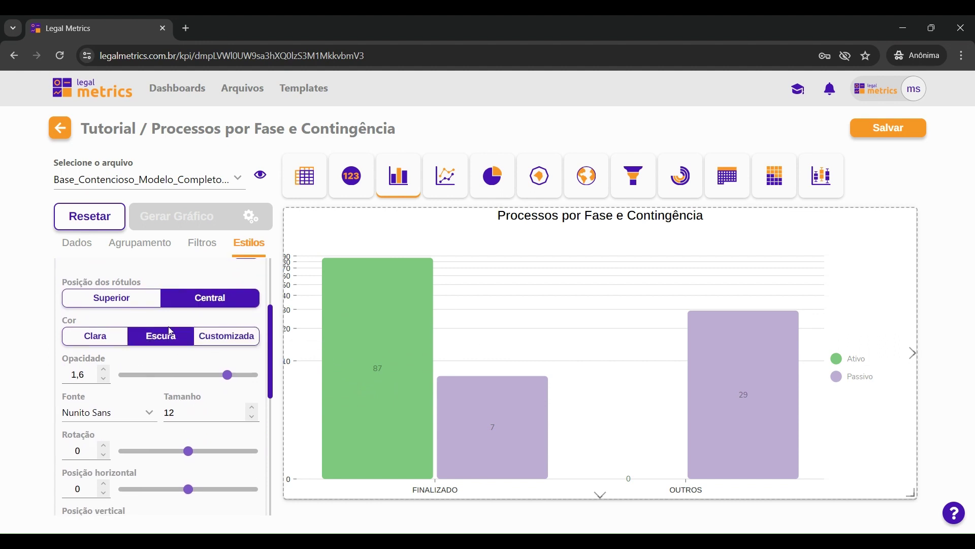
click(118, 336)
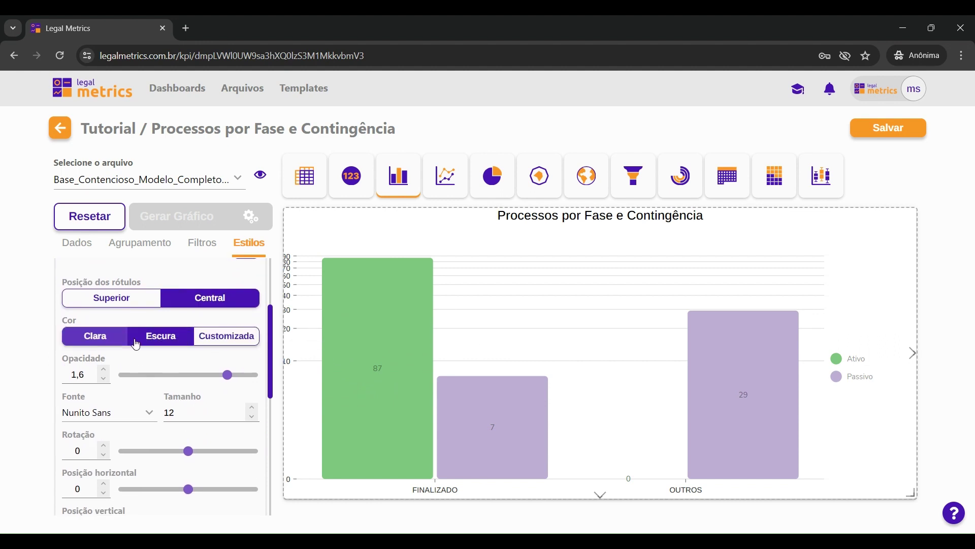
click(134, 339)
click(229, 347)
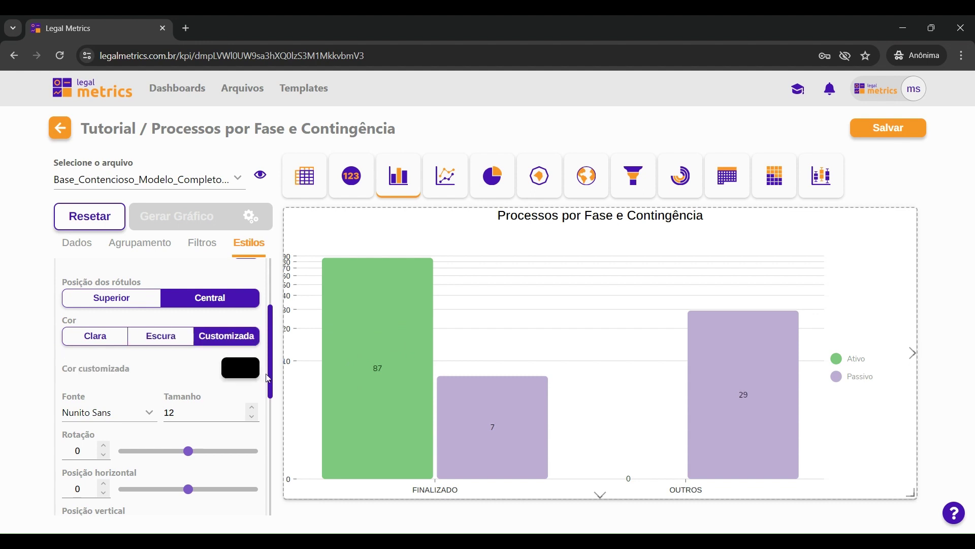
click(240, 367)
click(132, 384)
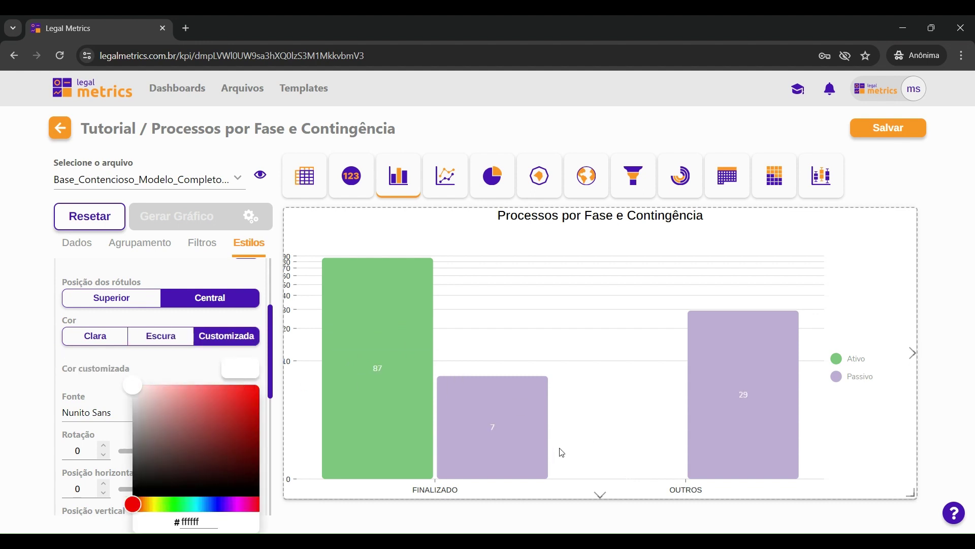
click(57, 372)
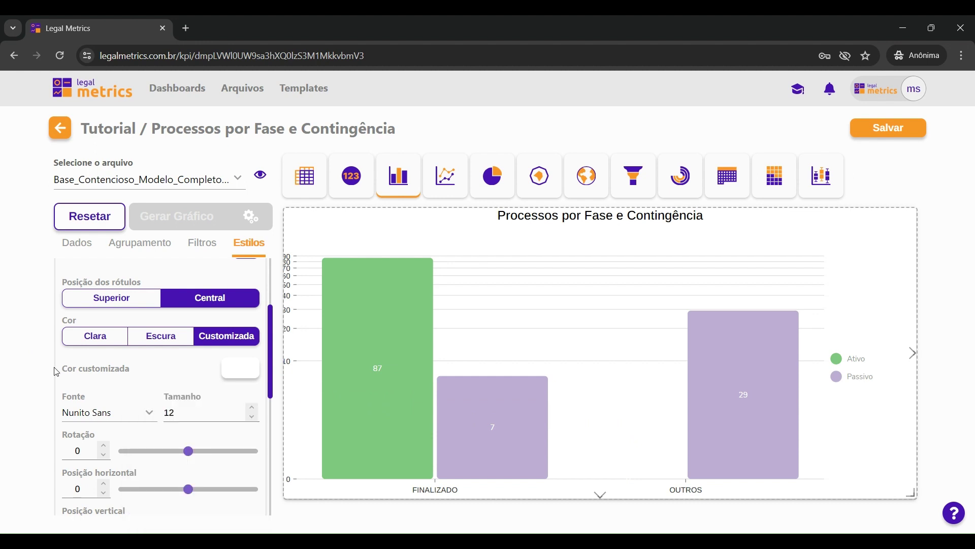
- Set the data label font size to 15
double_click(201, 413)
text(15)
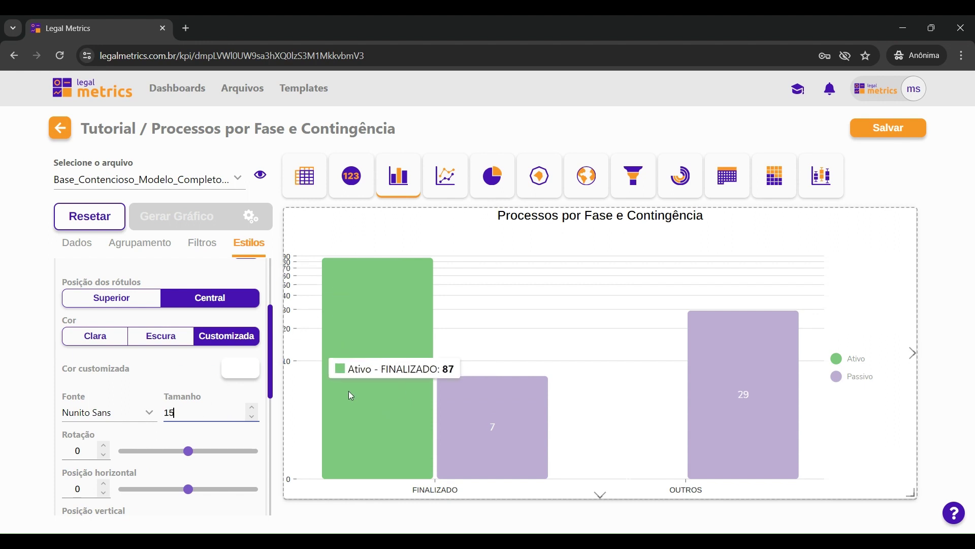
click(6, 387)
- Try the letter a as the data labels' Prefixo and Sufixo, and clear it
scroll(71, 387, down, 2)
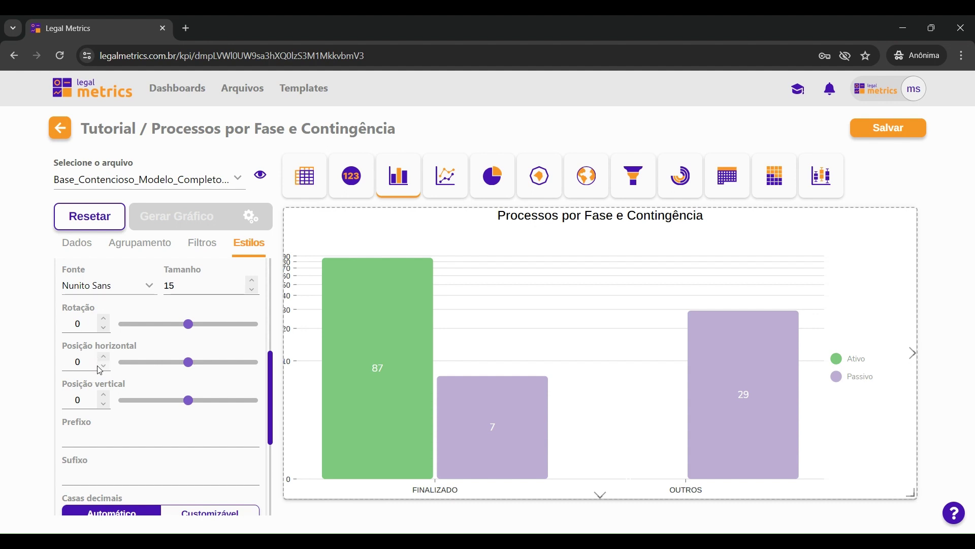
scroll(87, 395, down, 1)
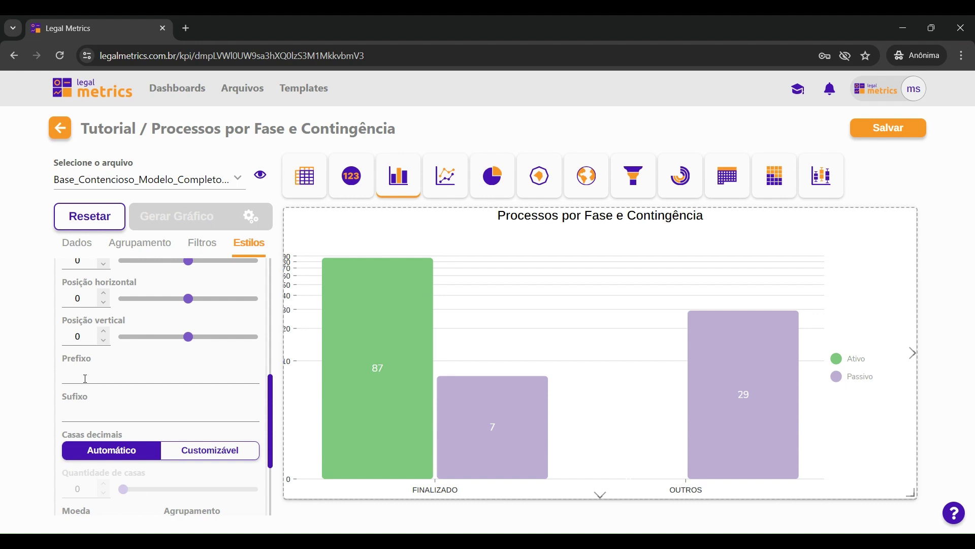
click(85, 378)
text(a)
click(110, 407)
text(a)
key(BackSpace)
- Try R$, US$ and € as the data labels' currency, return it to Nenhum, and view the Agrupamento options without choosing one
scroll(147, 399, down, 3)
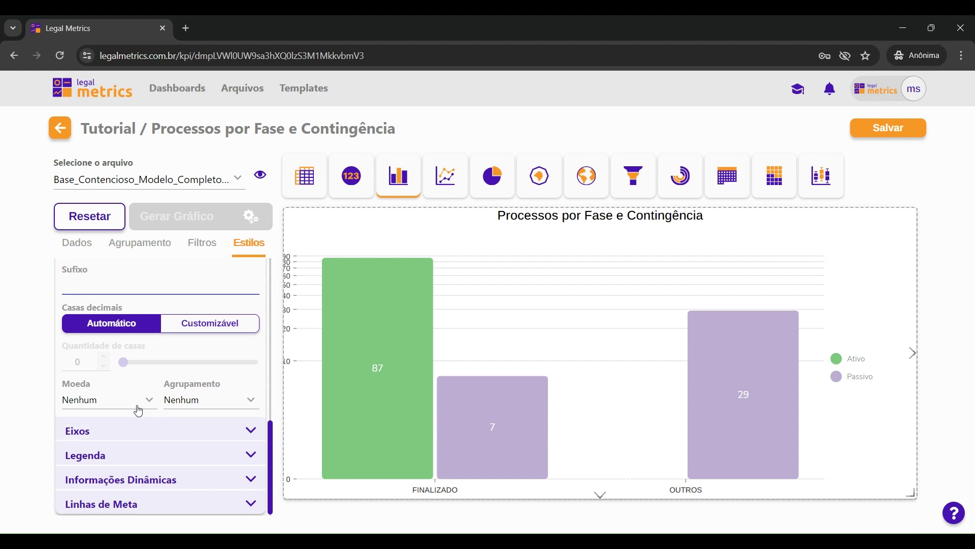
click(138, 408)
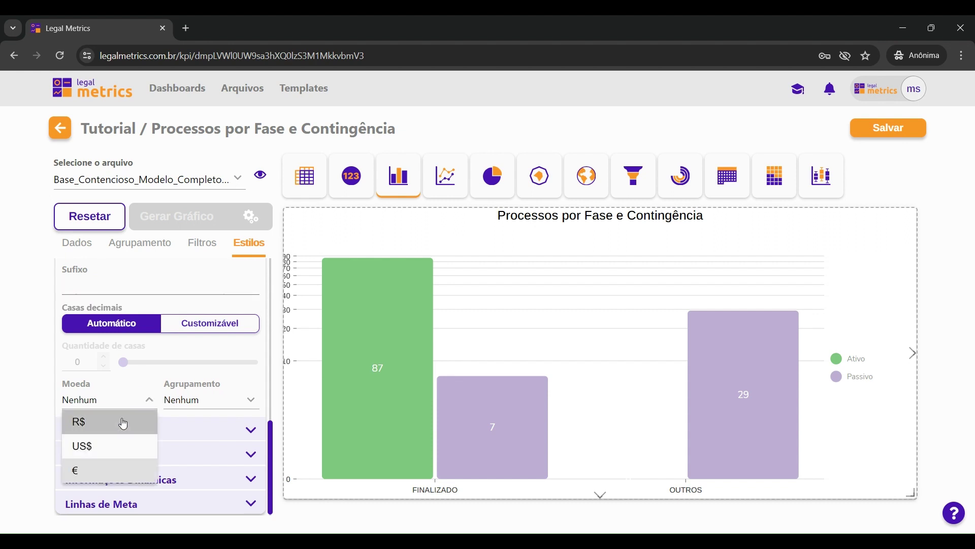
click(124, 421)
click(127, 411)
click(100, 444)
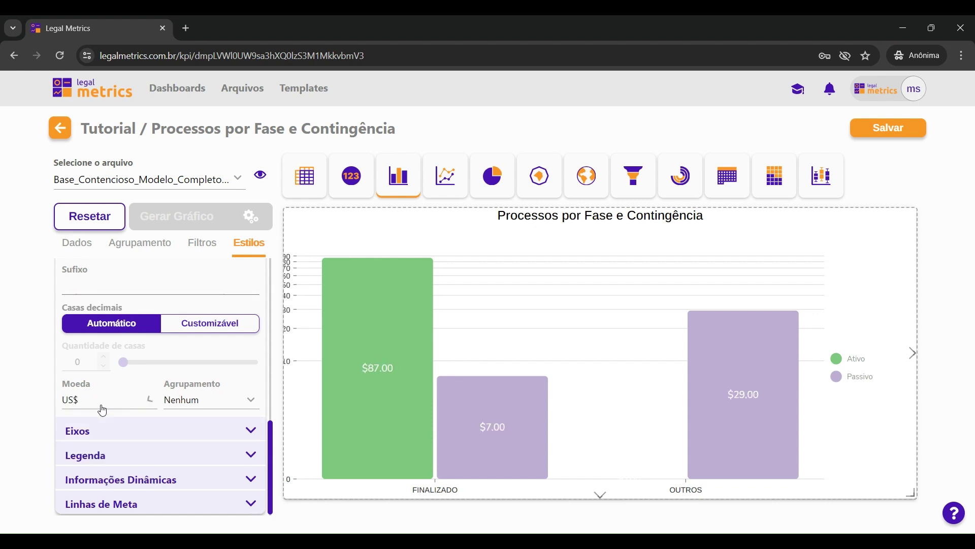
click(100, 405)
click(88, 469)
click(104, 404)
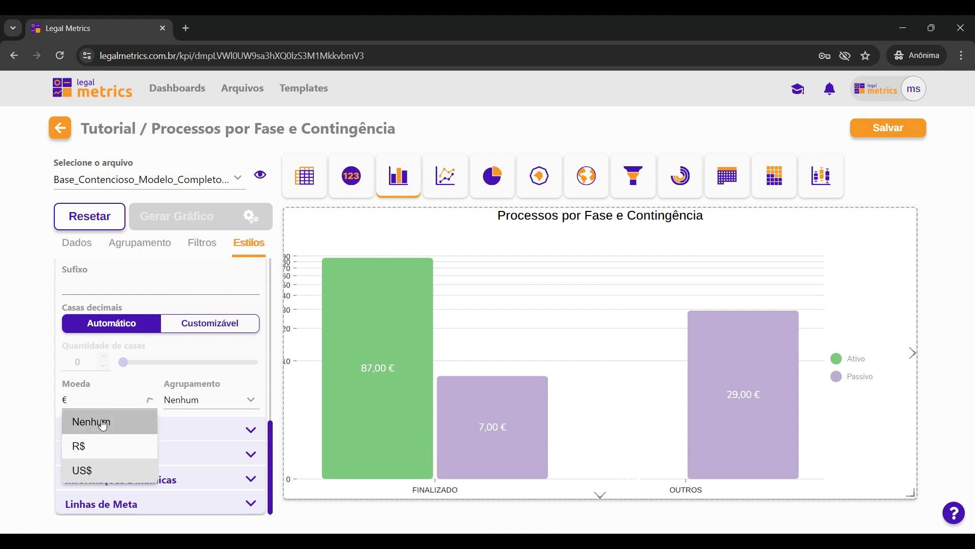
click(98, 421)
click(193, 401)
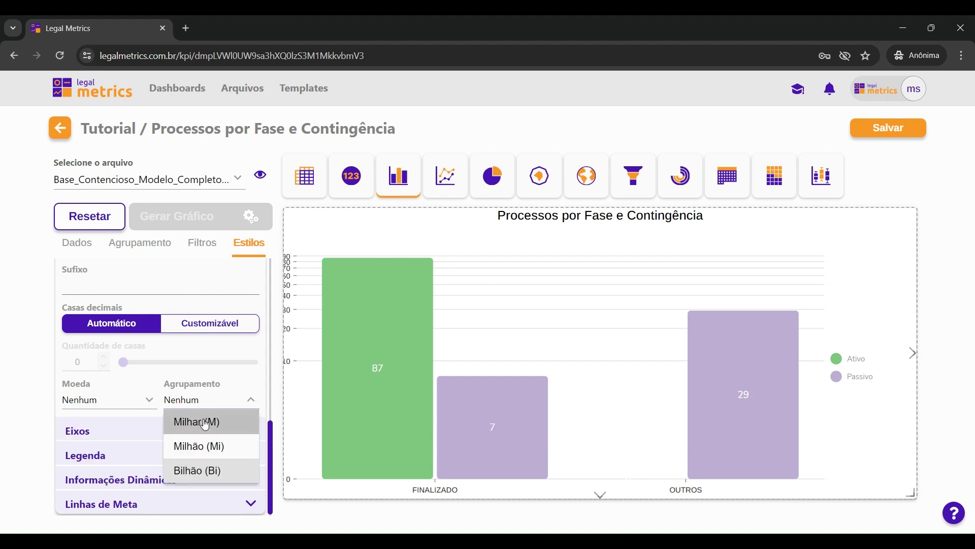
click(220, 391)
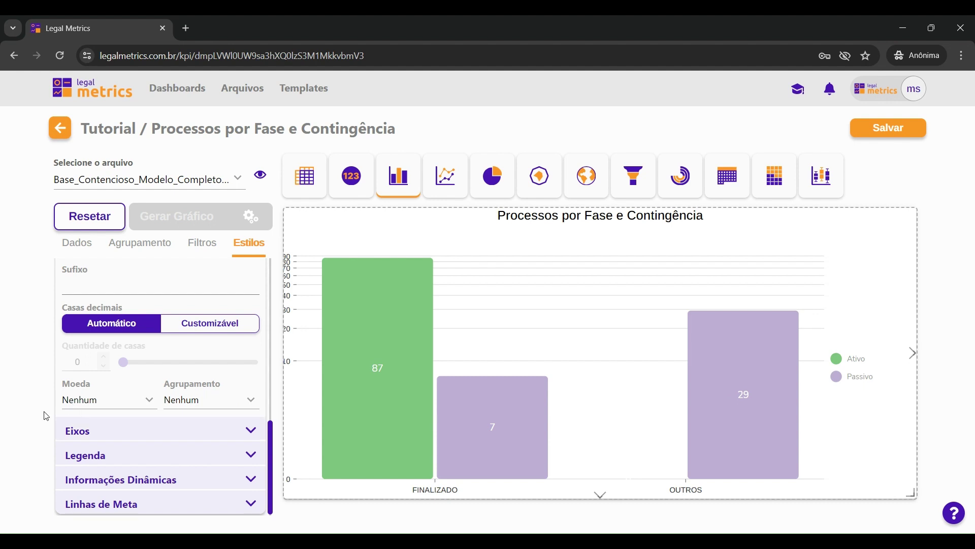
- Turn off Grid horizontal in the chart's Eixos options
click(168, 435)
scroll(171, 429, up, 5)
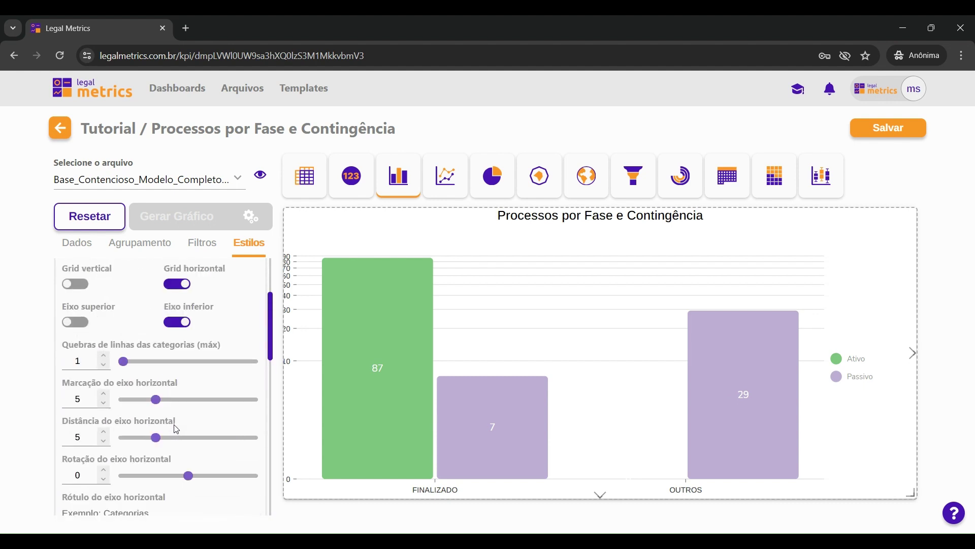
scroll(196, 405, up, 2)
scroll(193, 408, down, 2)
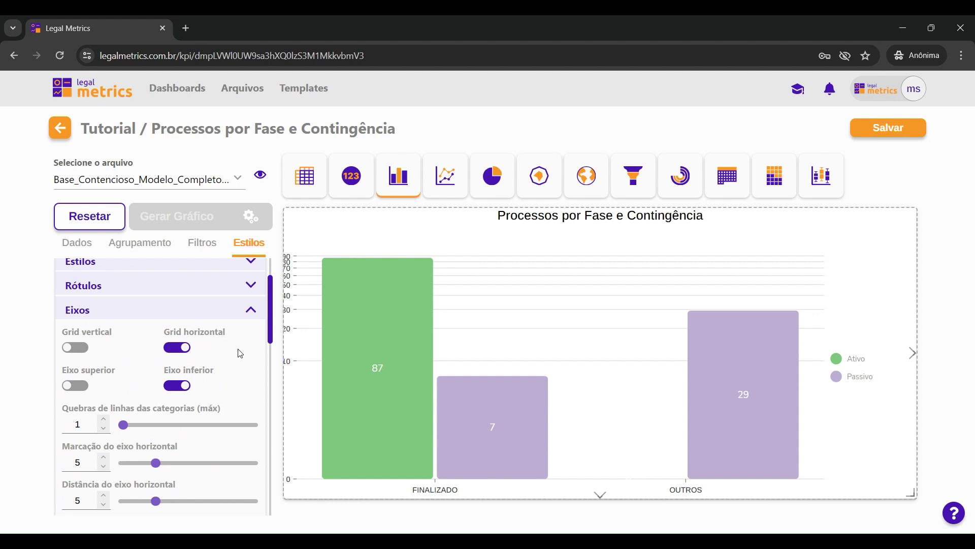
click(180, 348)
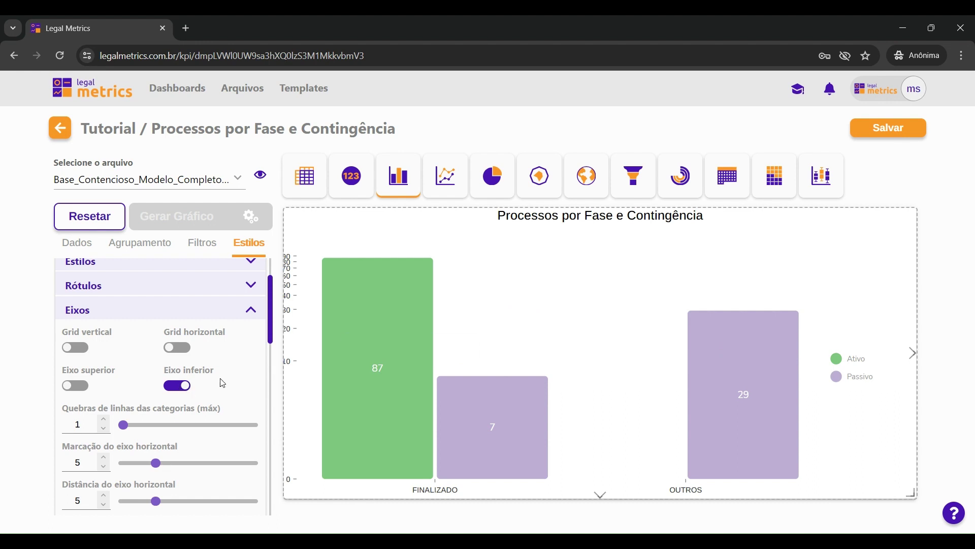
- Turn off Eixo esquerdo in the chart's Eixos options
scroll(222, 383, down, 3)
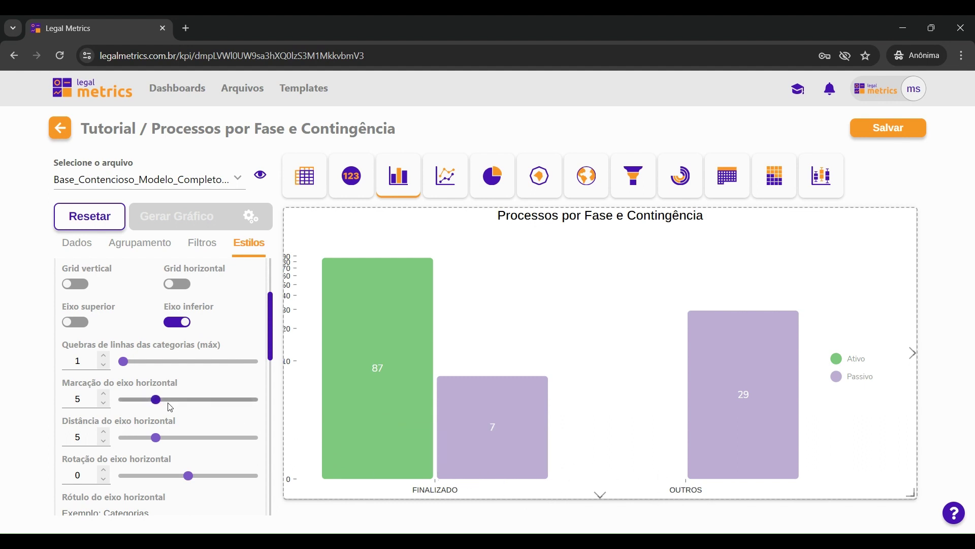
scroll(171, 407, down, 1)
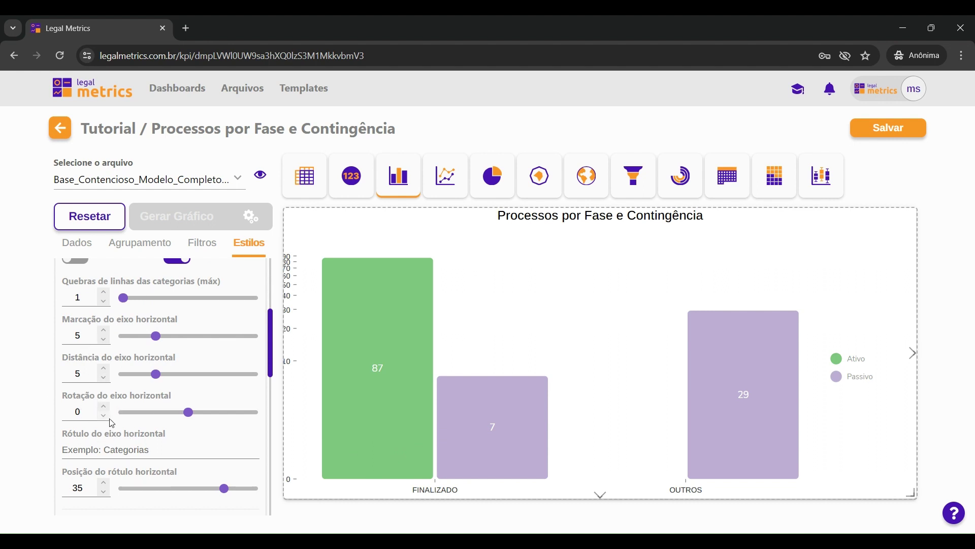
scroll(131, 423, down, 1)
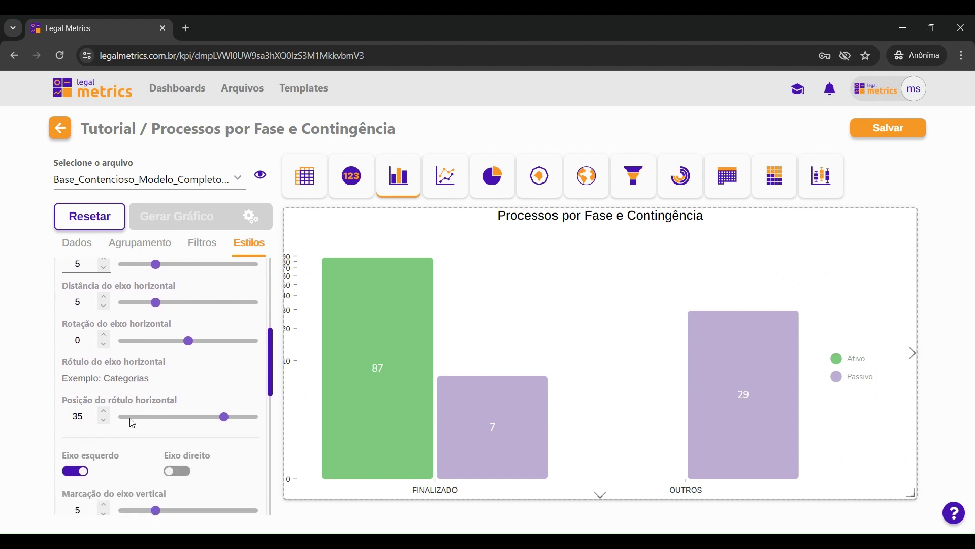
scroll(133, 423, down, 2)
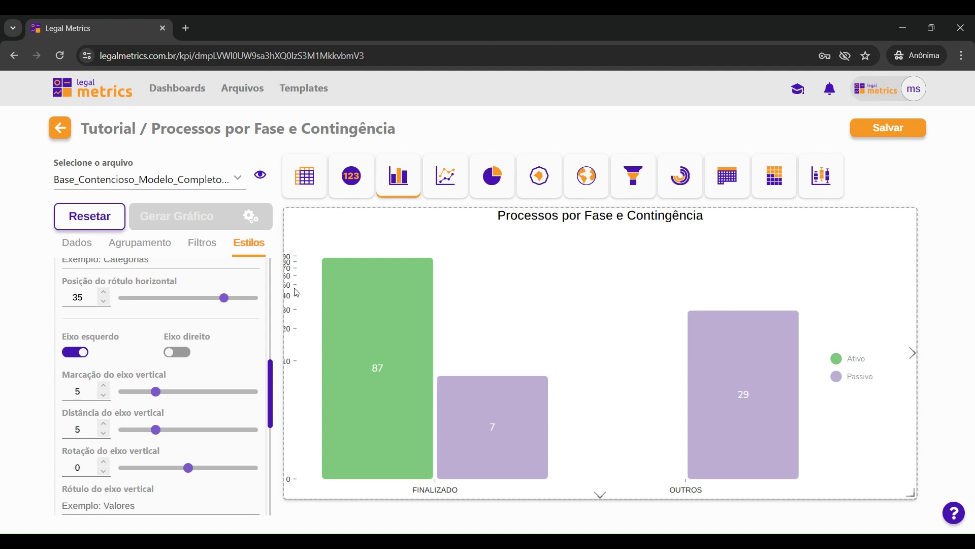
click(83, 354)
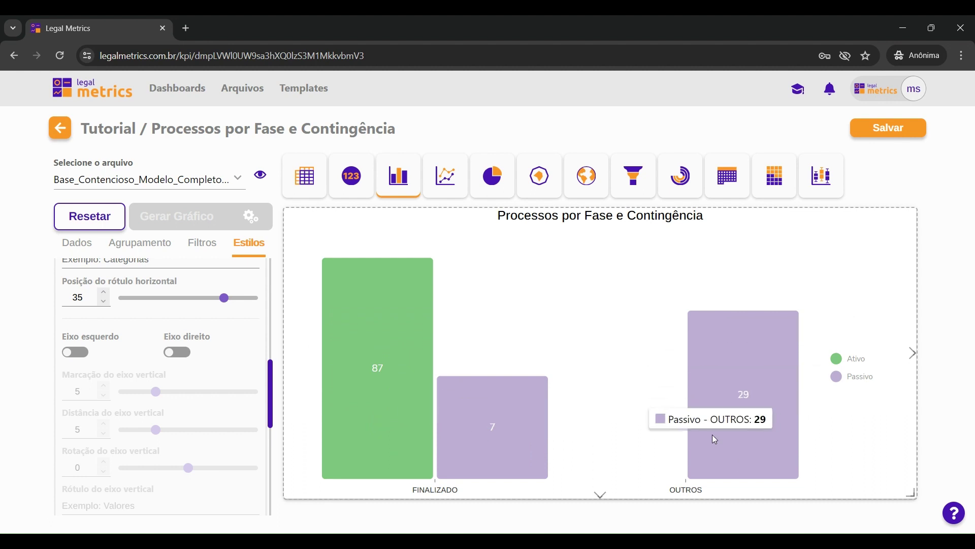
- In the Legenda options, try Linha and Coluna for Legenda por, and return it to Auto
scroll(166, 385, down, 2)
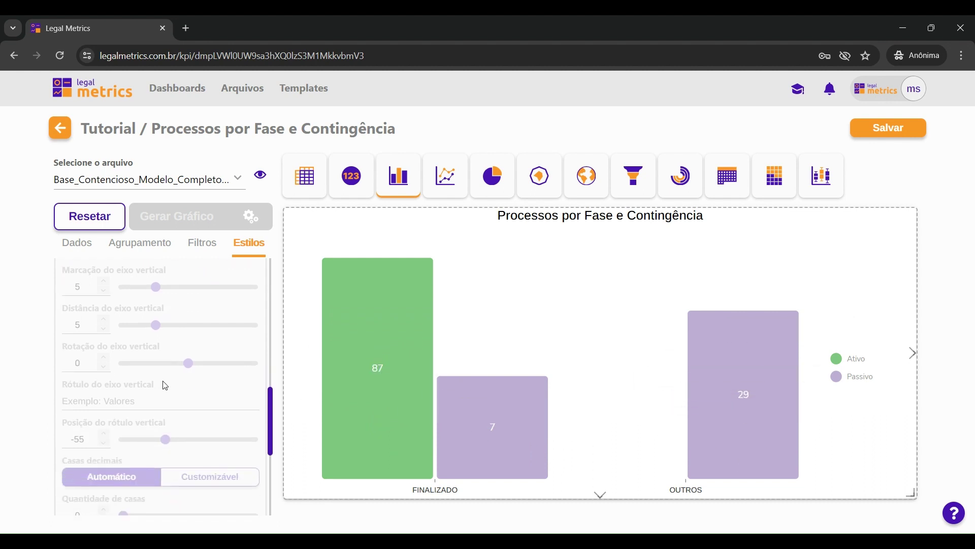
scroll(165, 386, down, 1)
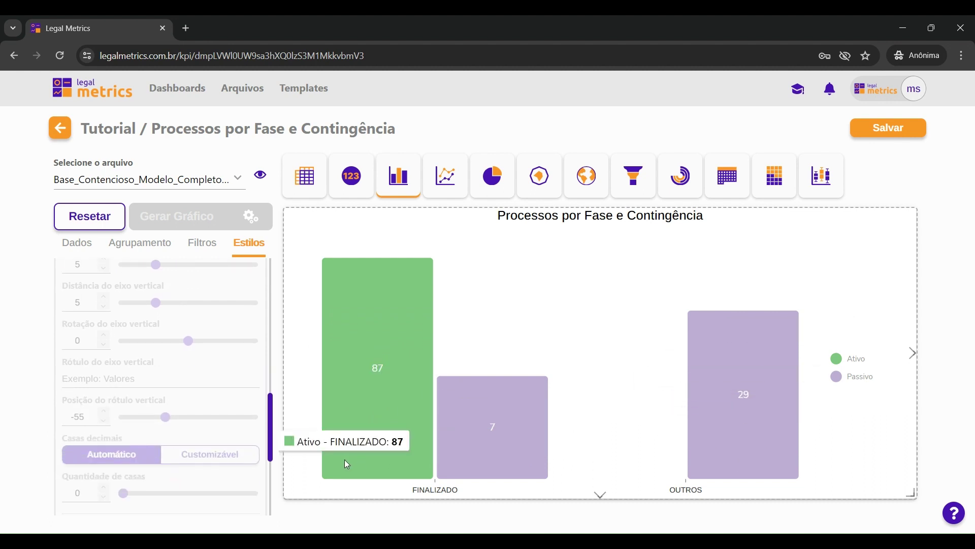
scroll(149, 432, down, 4)
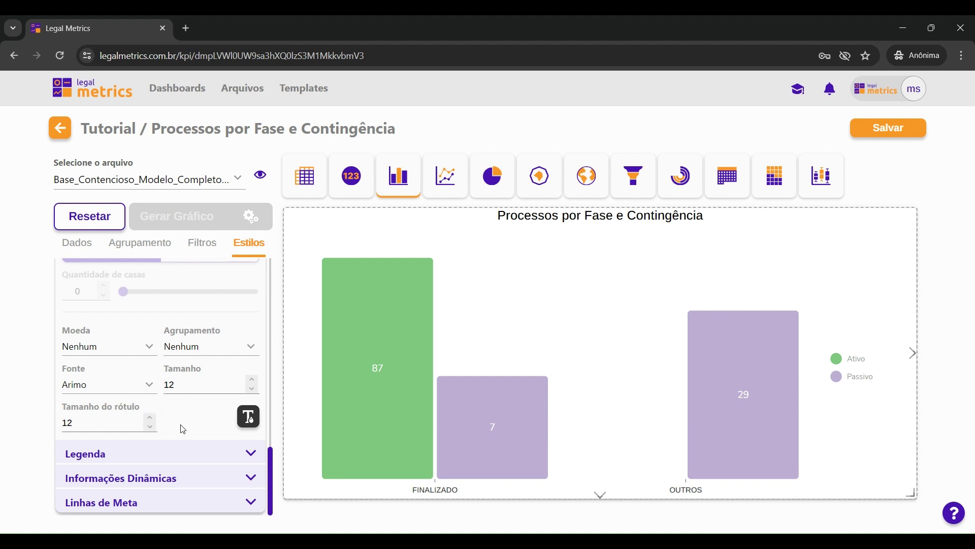
click(143, 454)
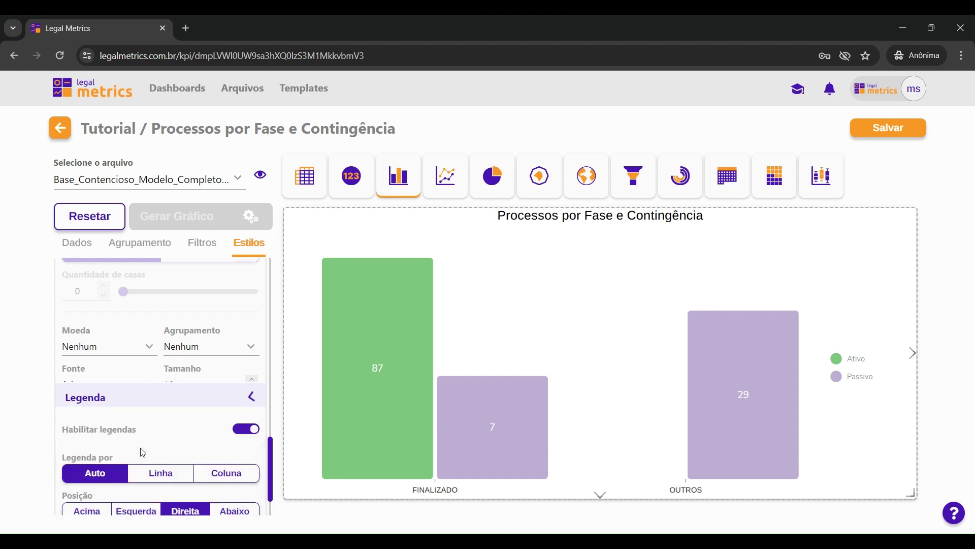
scroll(143, 452, down, 5)
scroll(144, 451, up, 3)
scroll(145, 449, down, 1)
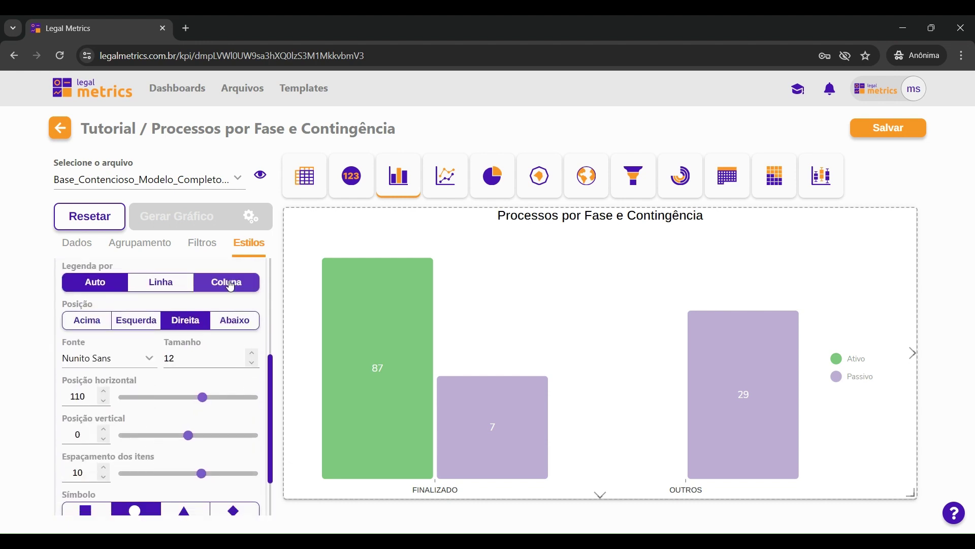
scroll(232, 302, up, 1)
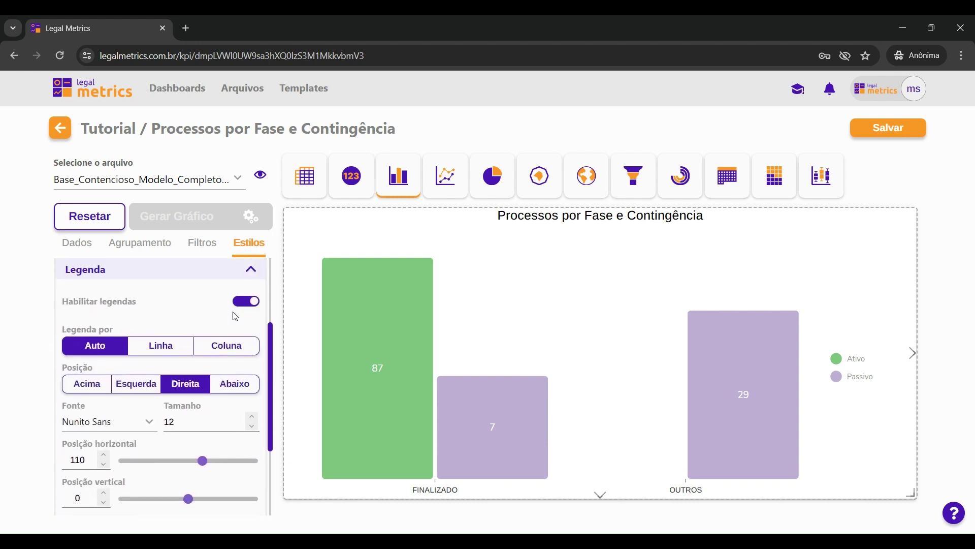
click(167, 356)
click(229, 350)
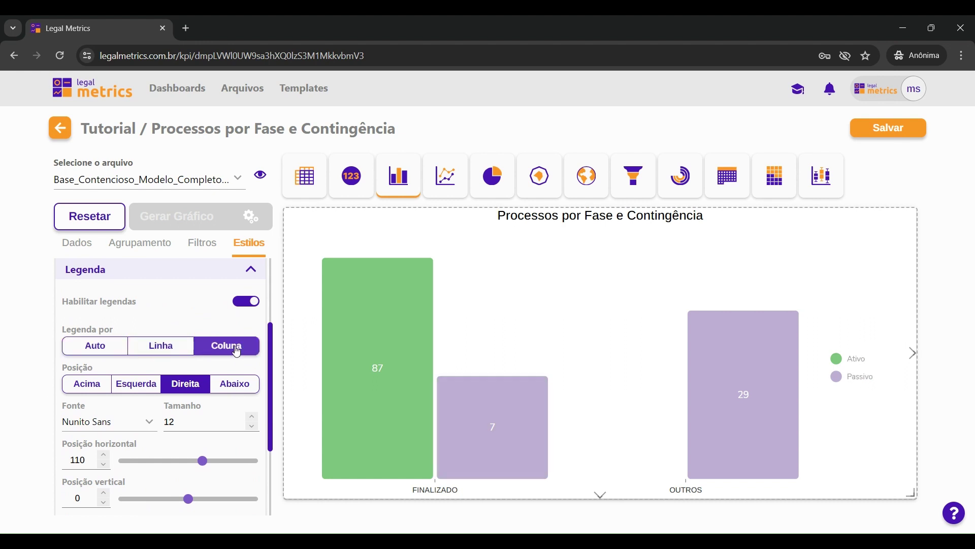
click(106, 351)
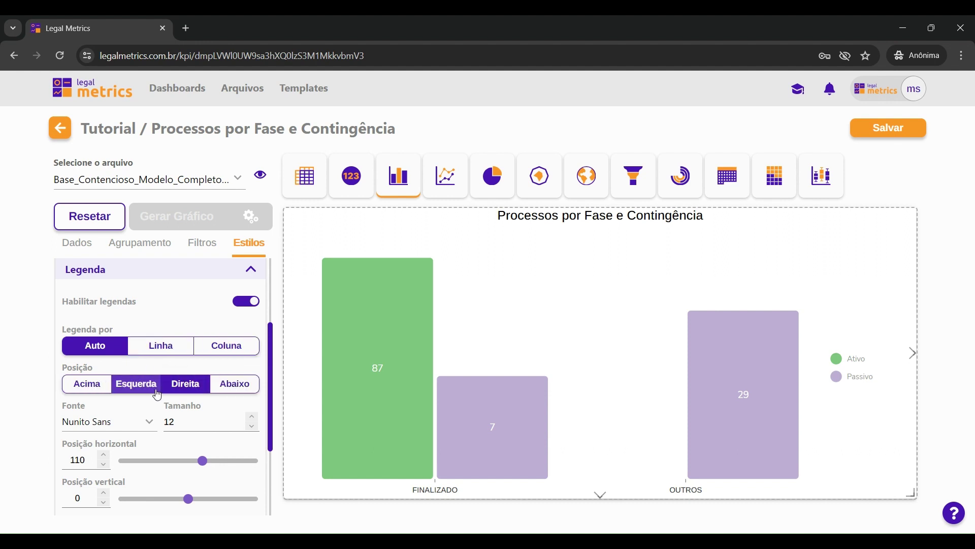
- Try the legend positions Acima, Esquerda and Abaixo, and return the legend to Direita
click(97, 387)
click(136, 387)
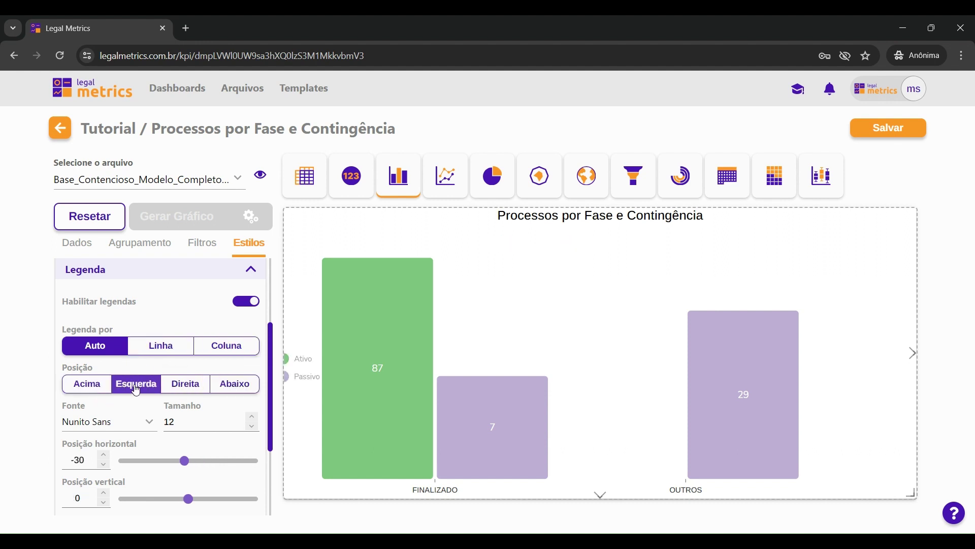
click(223, 388)
click(181, 388)
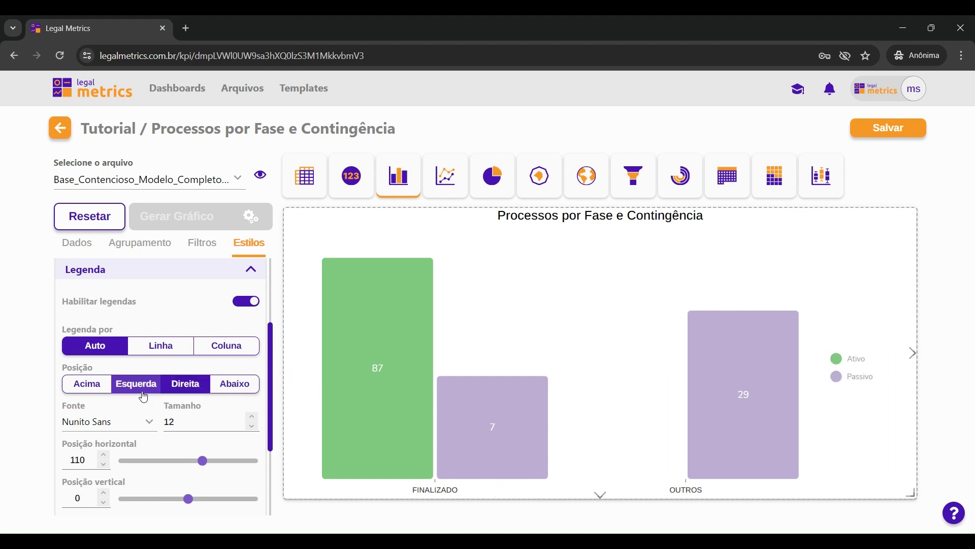
- Try the square, triangle and diamond legend symbols, and return to the circle
scroll(152, 389, down, 3)
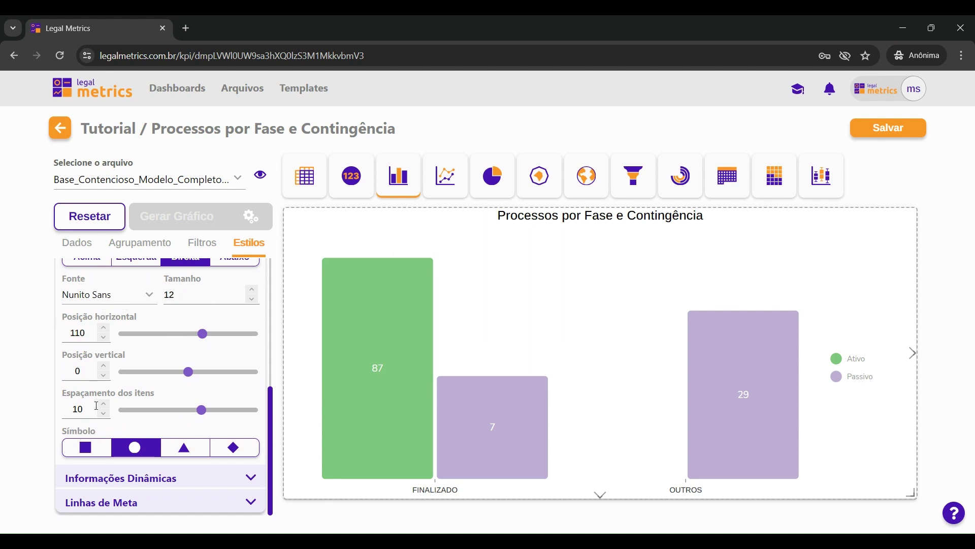
click(101, 449)
click(206, 454)
click(232, 448)
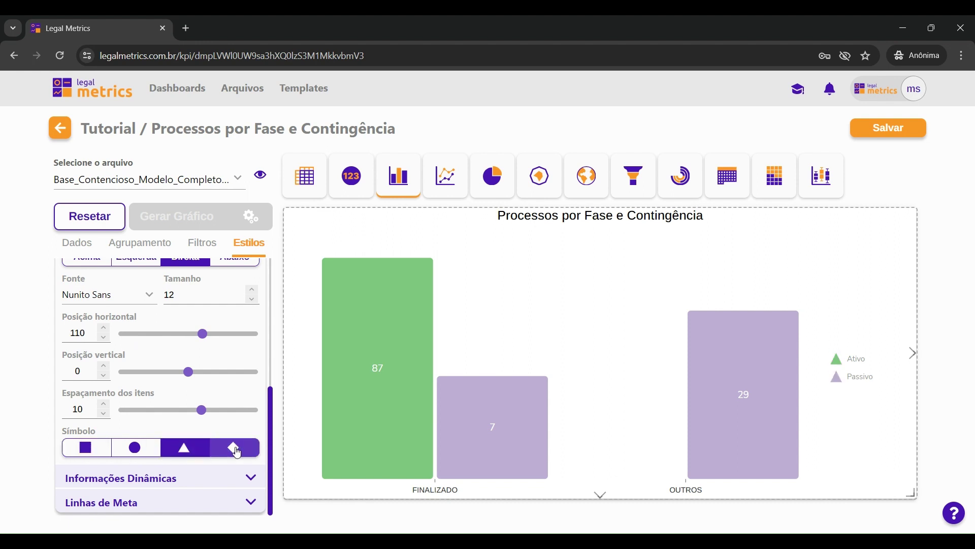
click(151, 452)
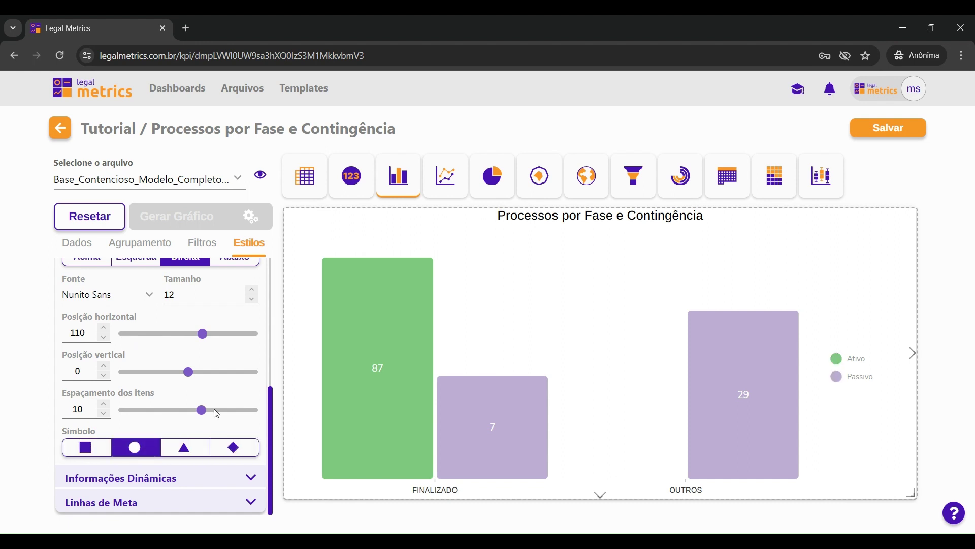
- Enable Linhas de Meta for the chart and add a first goal line
click(183, 504)
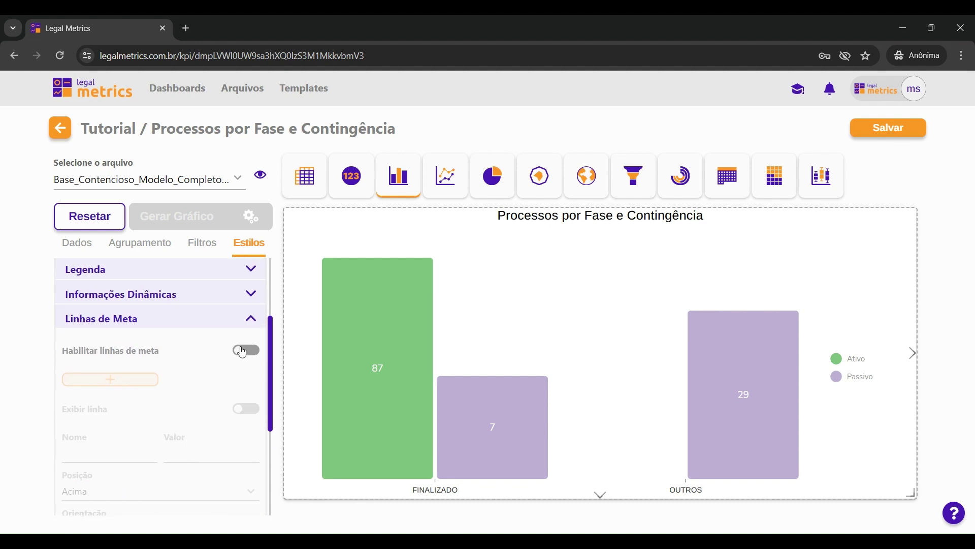
click(242, 352)
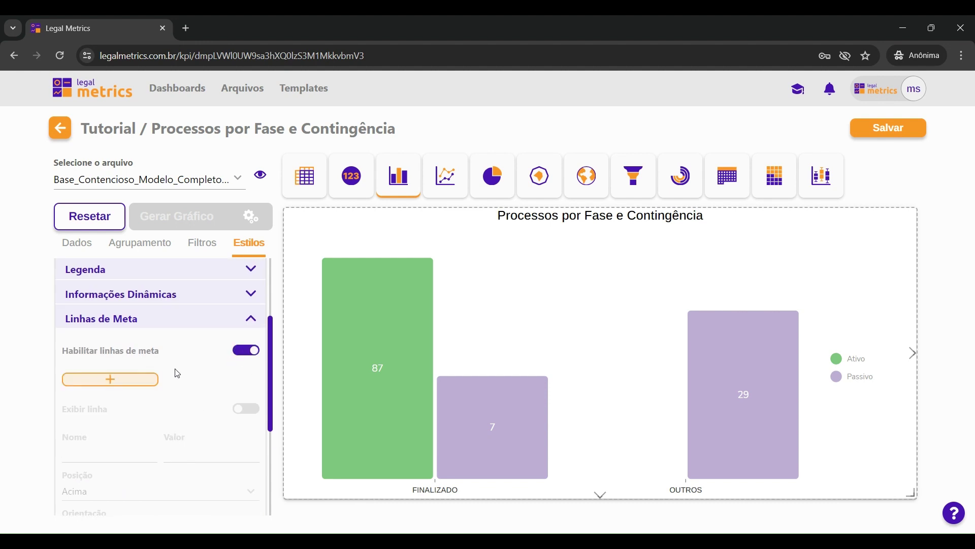
click(136, 386)
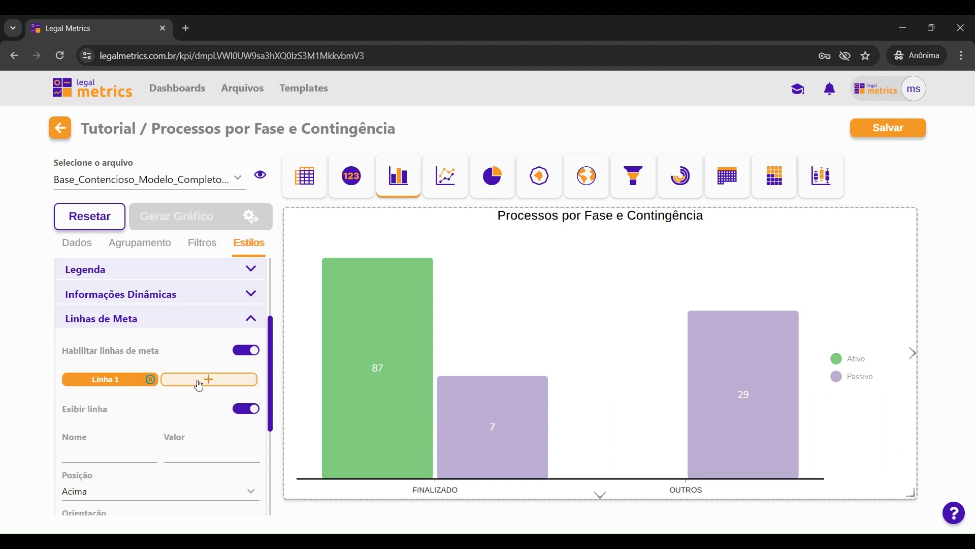
- Name the goal line Redução de processos, try values 50 and 30, and set its Valor to 10
click(80, 457)
text(Redução de processos)
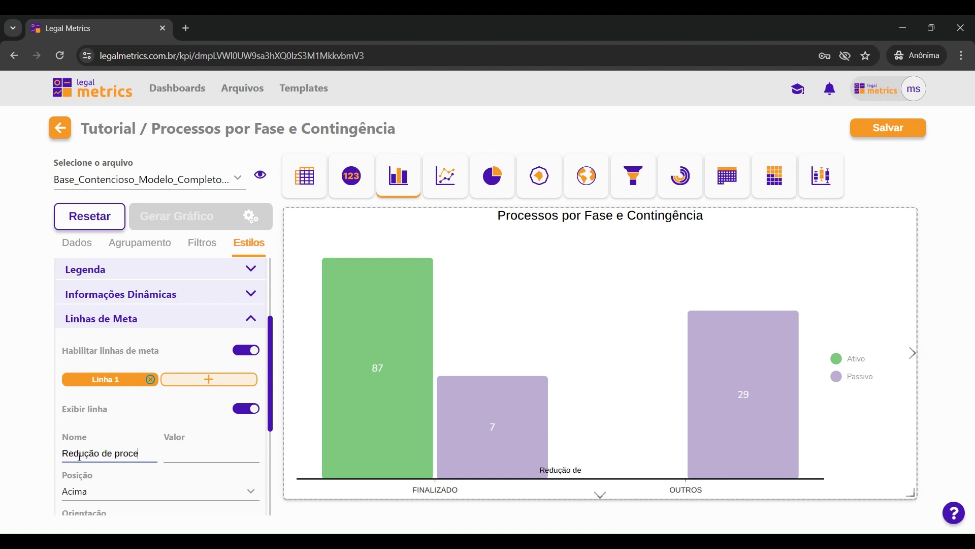
click(223, 456)
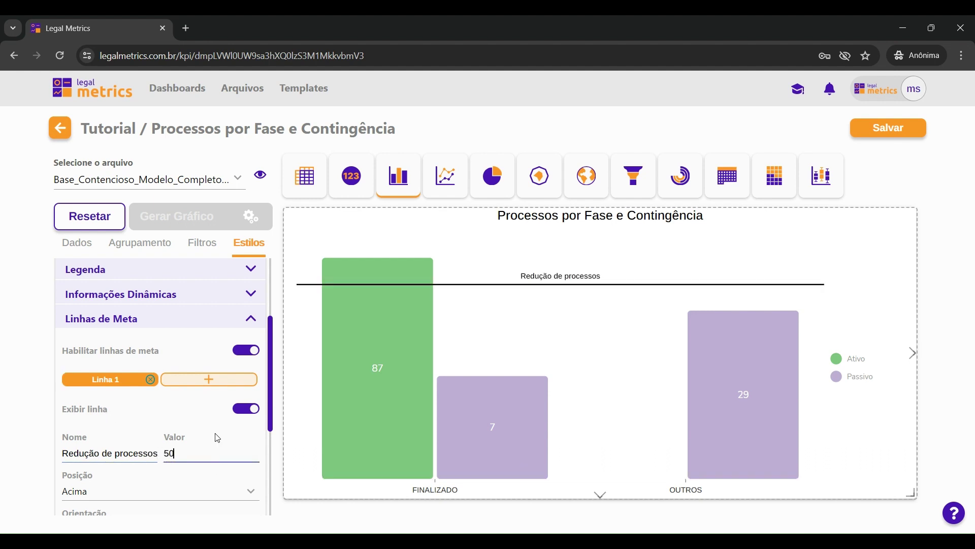
double_click(185, 450)
text(30)
double_click(184, 450)
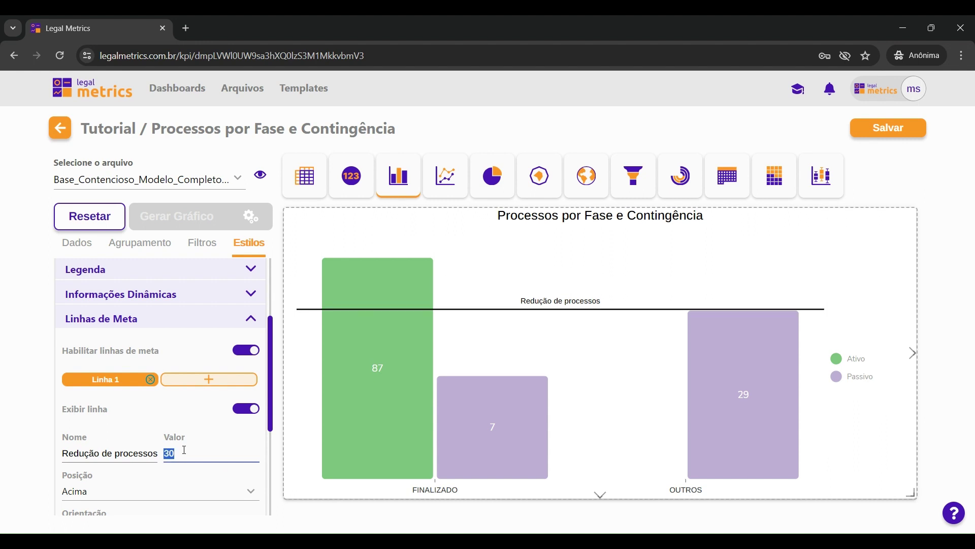
text(10)
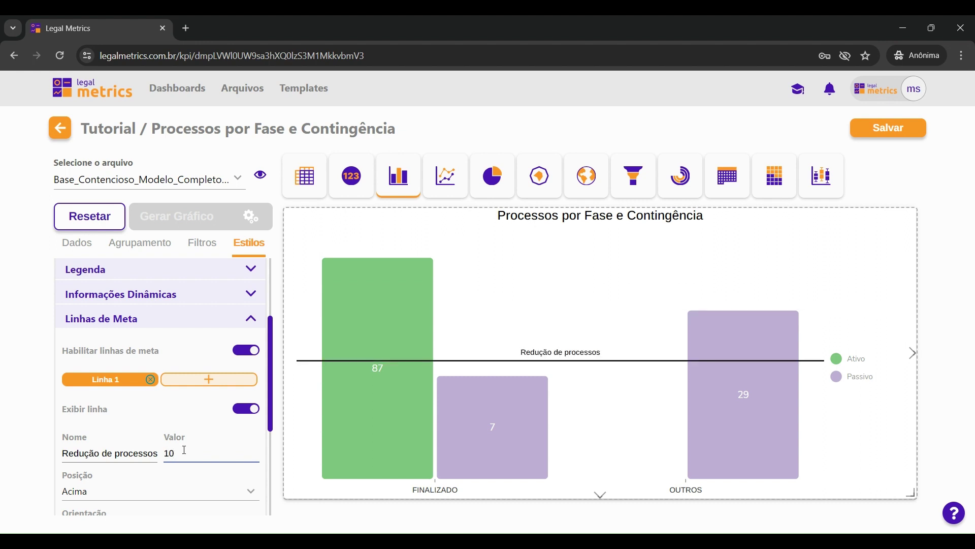
- View the goal line's Posição options without choosing one
scroll(197, 479, down, 5)
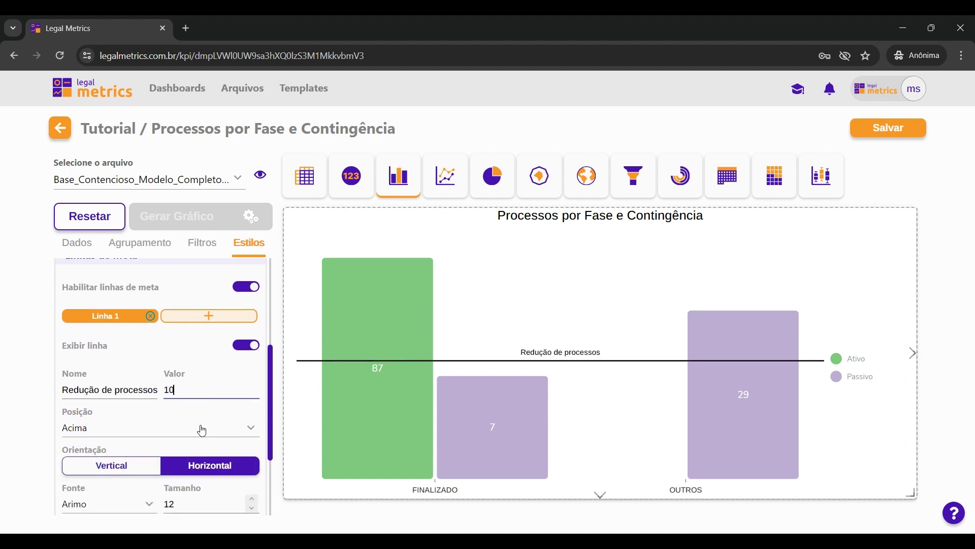
click(144, 372)
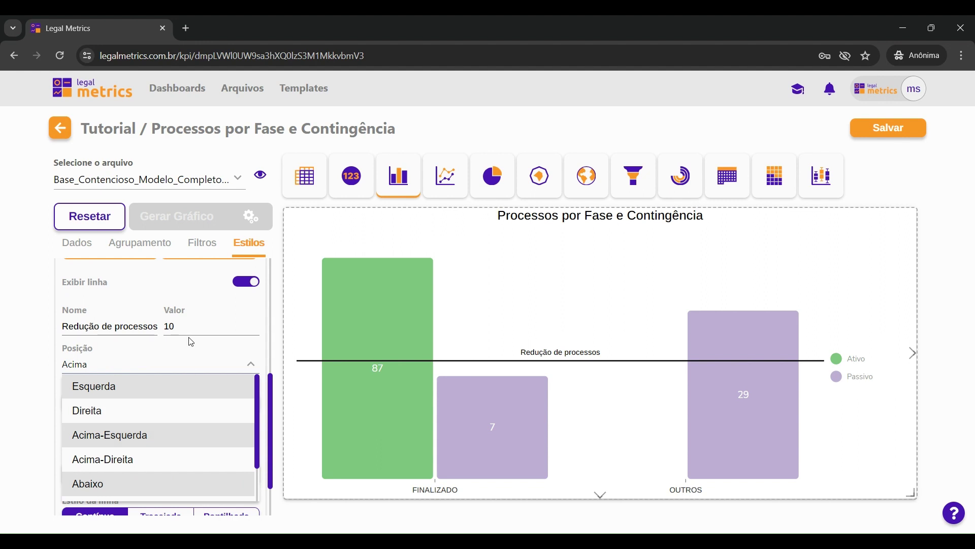
click(181, 355)
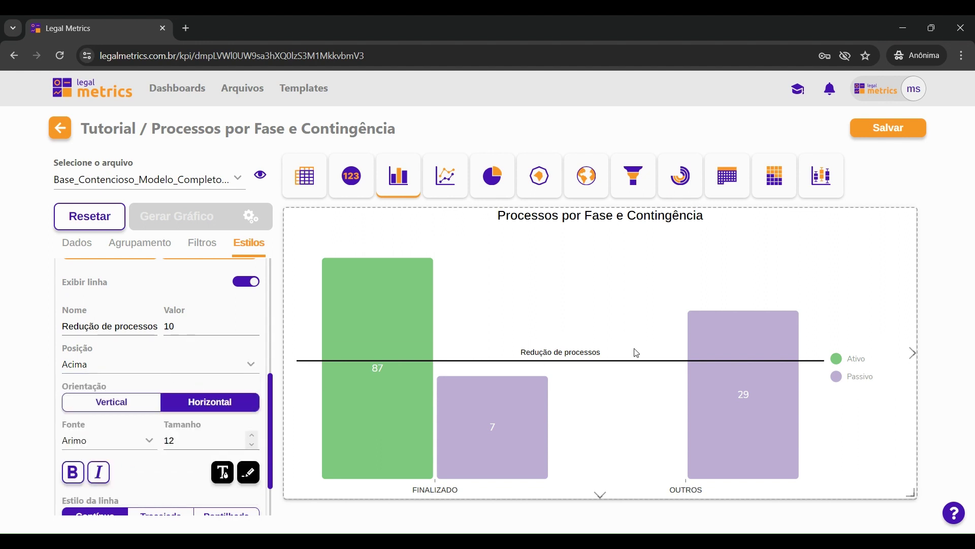
- Try the Tracejada and Pontilhada styles on the goal line, and return it to Contínua
scroll(164, 417, down, 1)
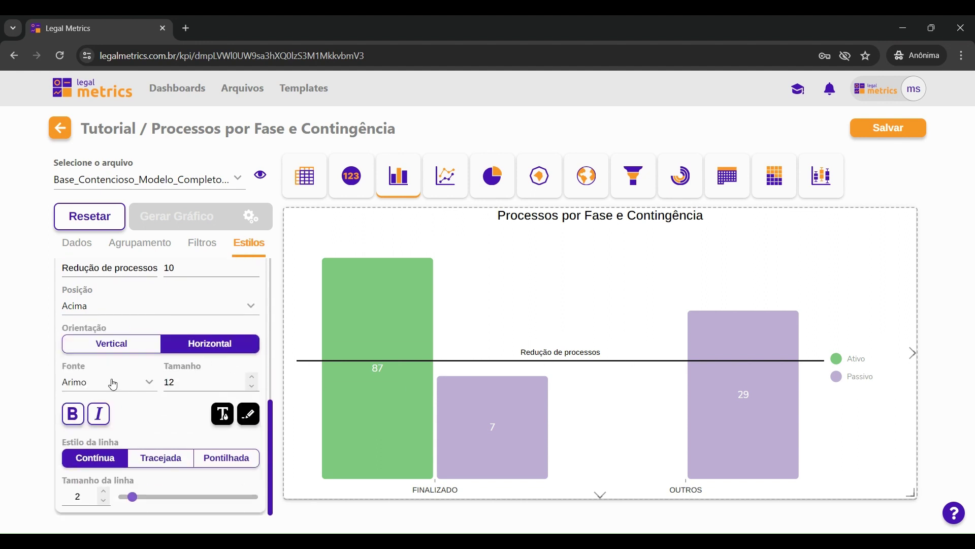
click(161, 460)
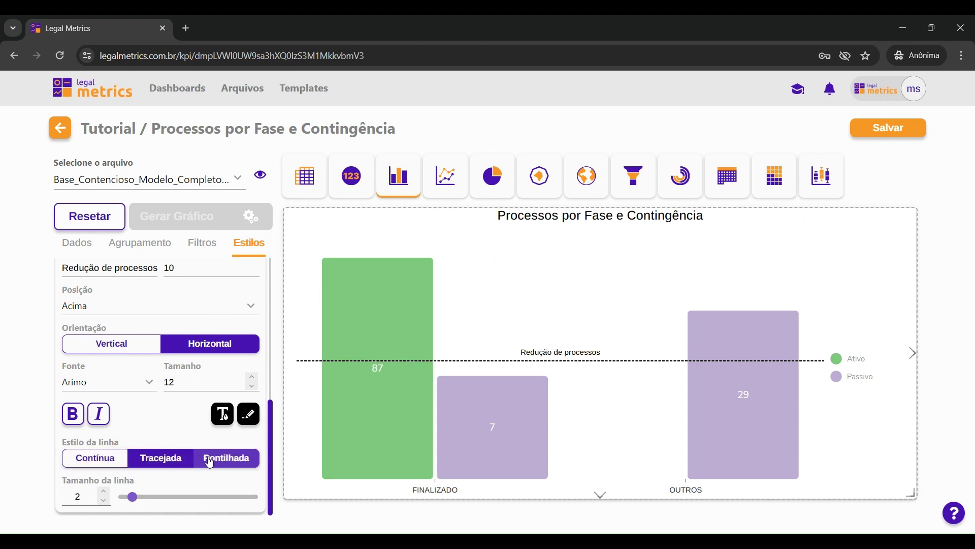
click(222, 460)
click(181, 466)
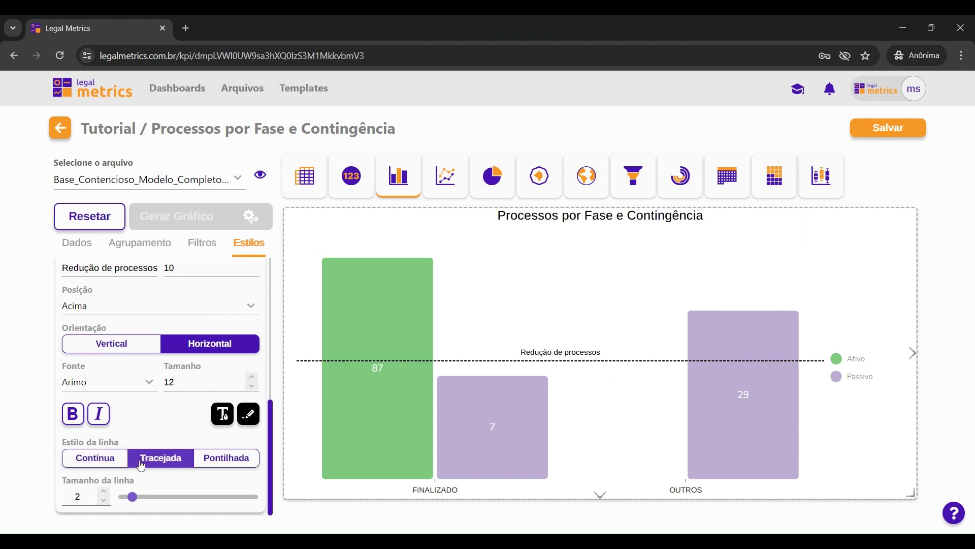
click(101, 459)
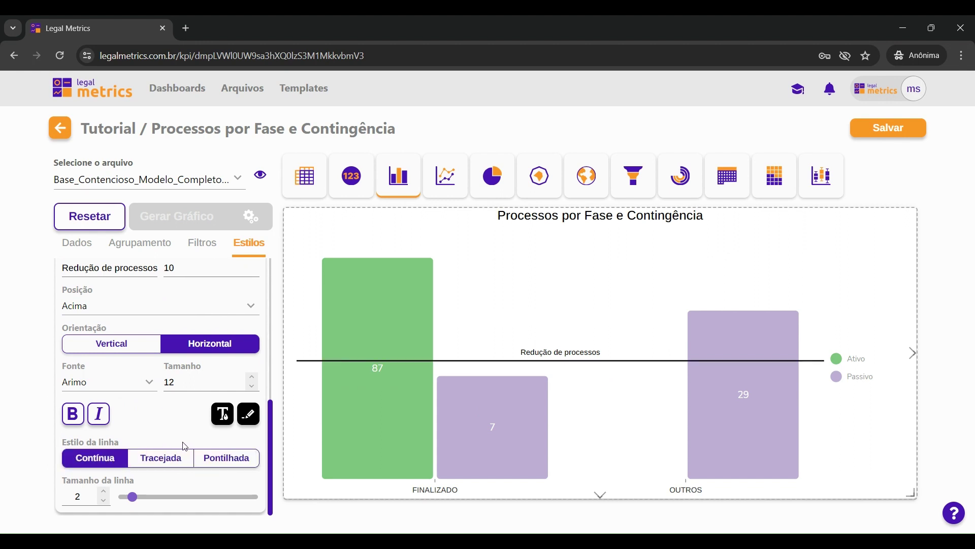
- Save the finished KPI to the Tutorial dashboard
mouse_move(390, 264)
scroll(151, 334, up, 1)
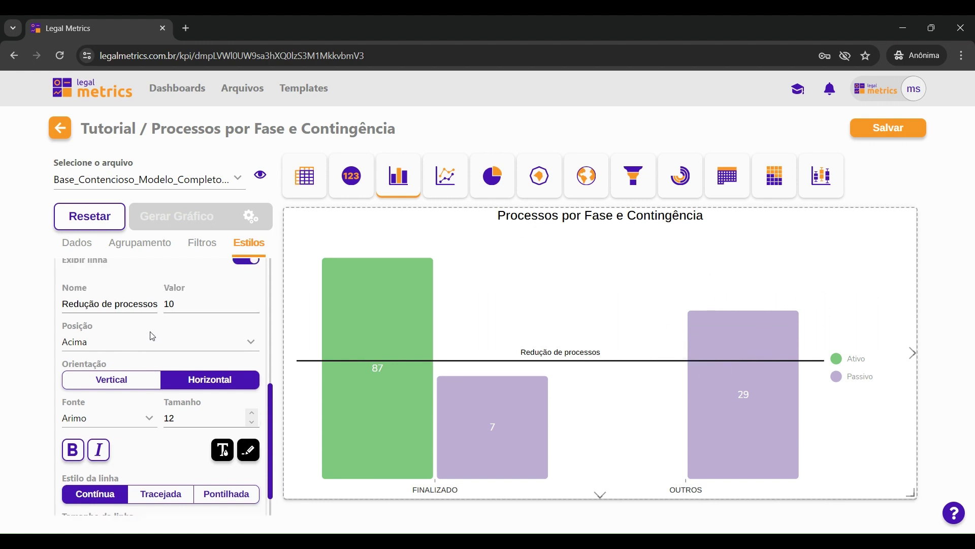
scroll(151, 333, down, 2)
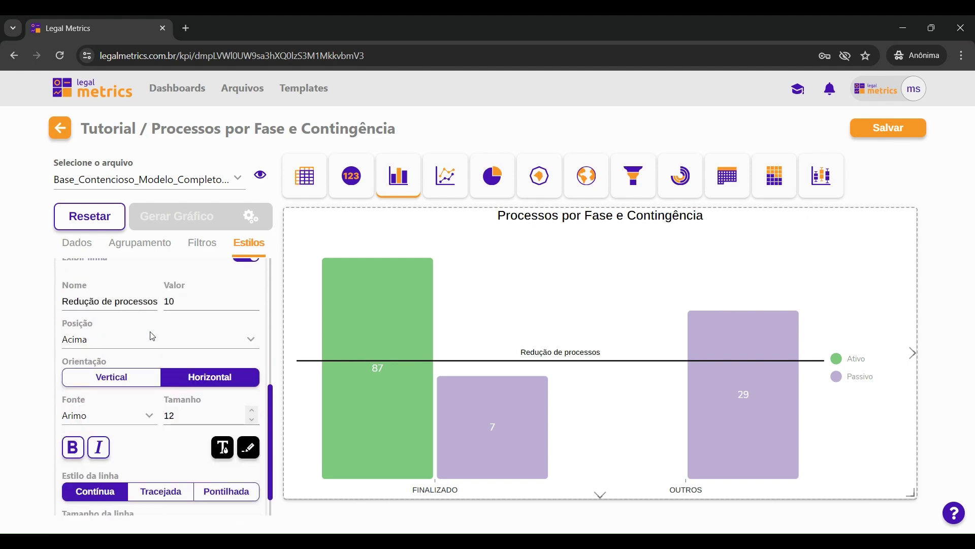
click(902, 136)
click(533, 348)
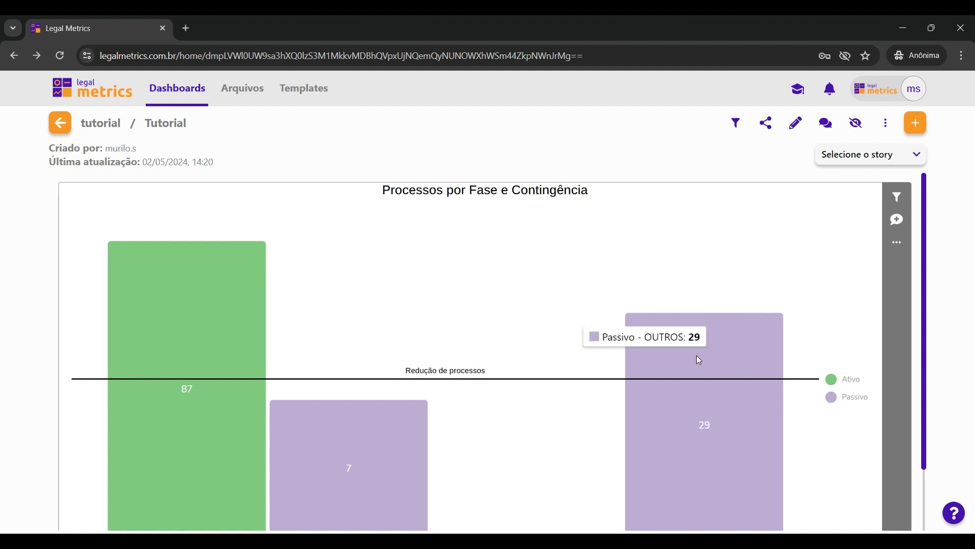
- Edit the dashboard's Layout Computador, shrink the chart to less than half its width and height, and save the layout
mouse_move(663, 341)
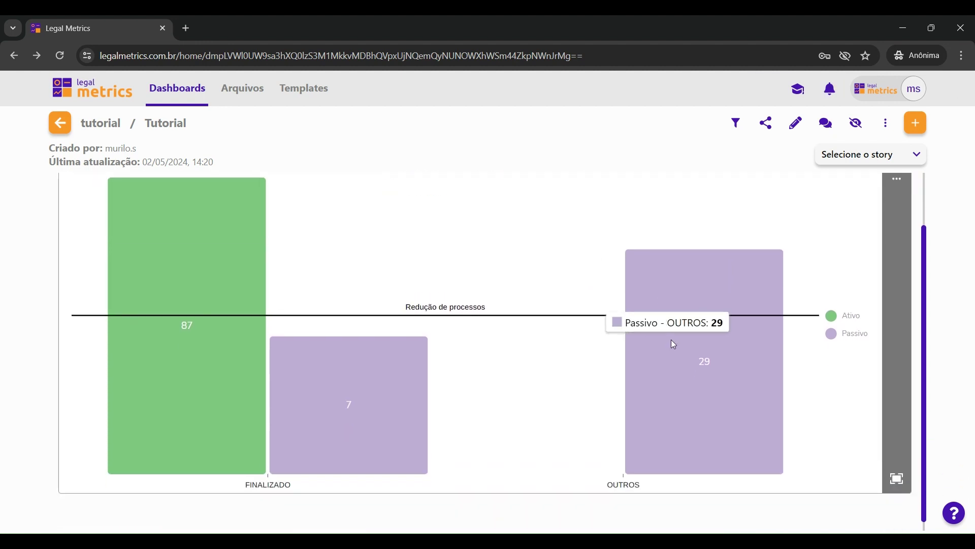
click(807, 124)
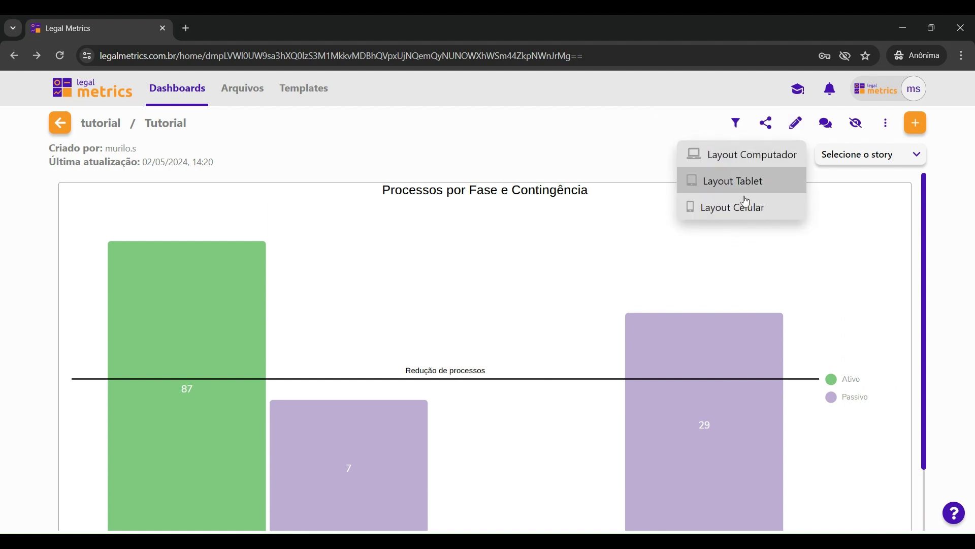
click(745, 160)
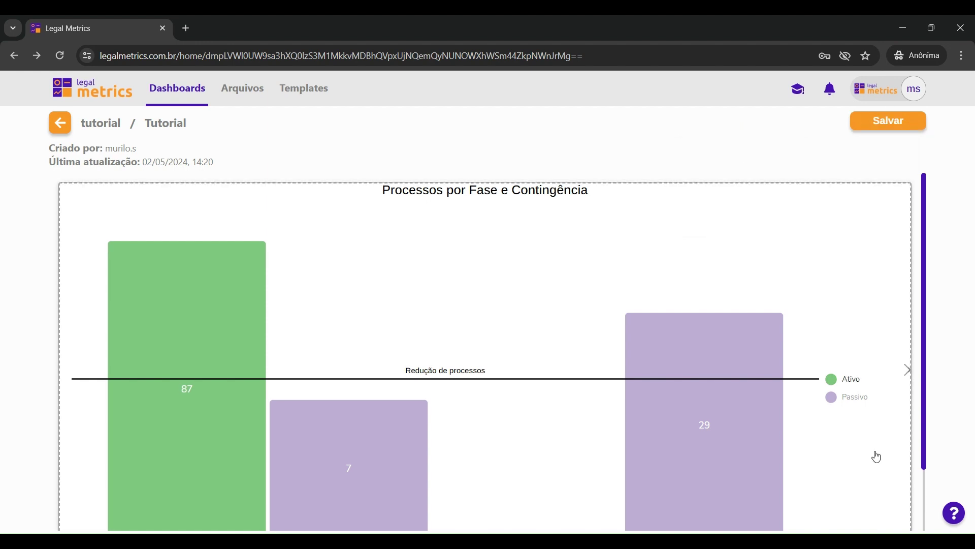
scroll(873, 455, down, 1)
drag(907, 479, 404, 373)
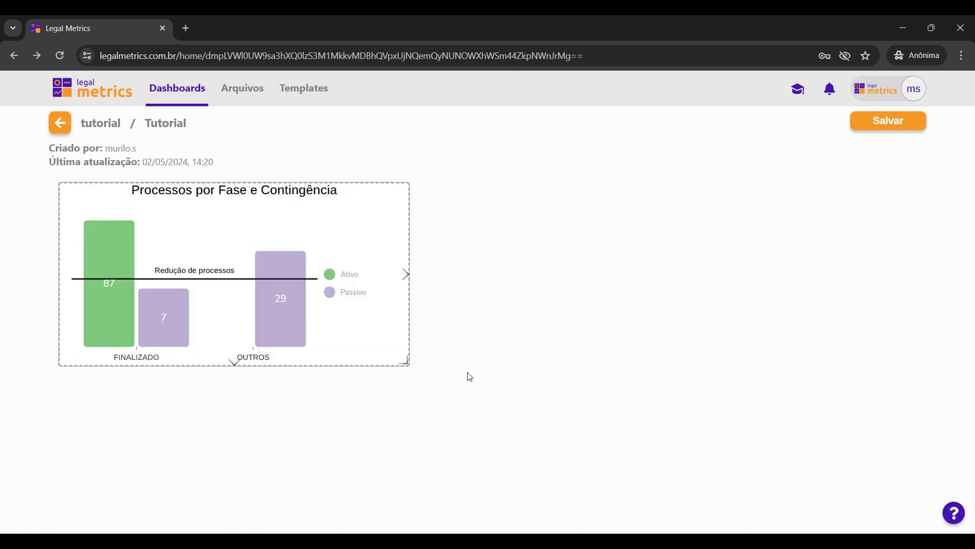
click(904, 129)
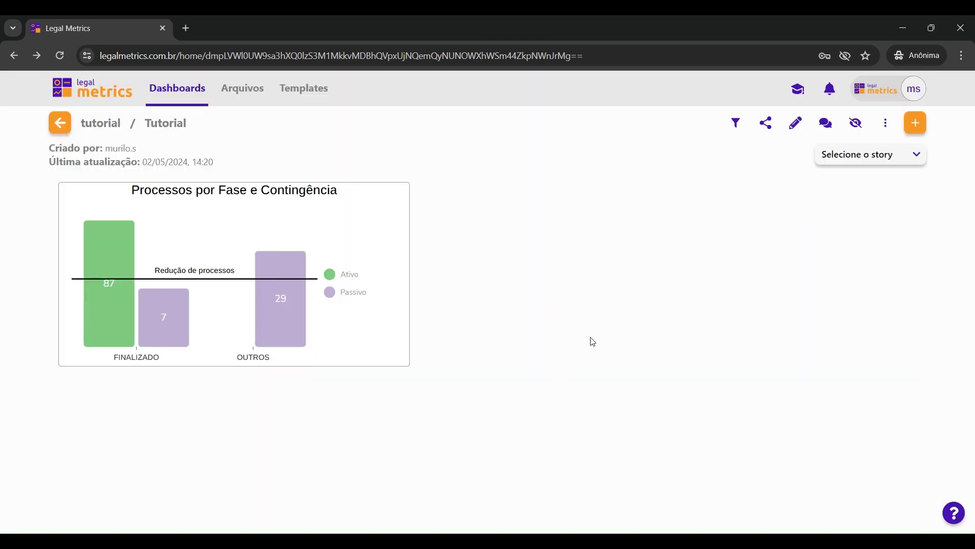